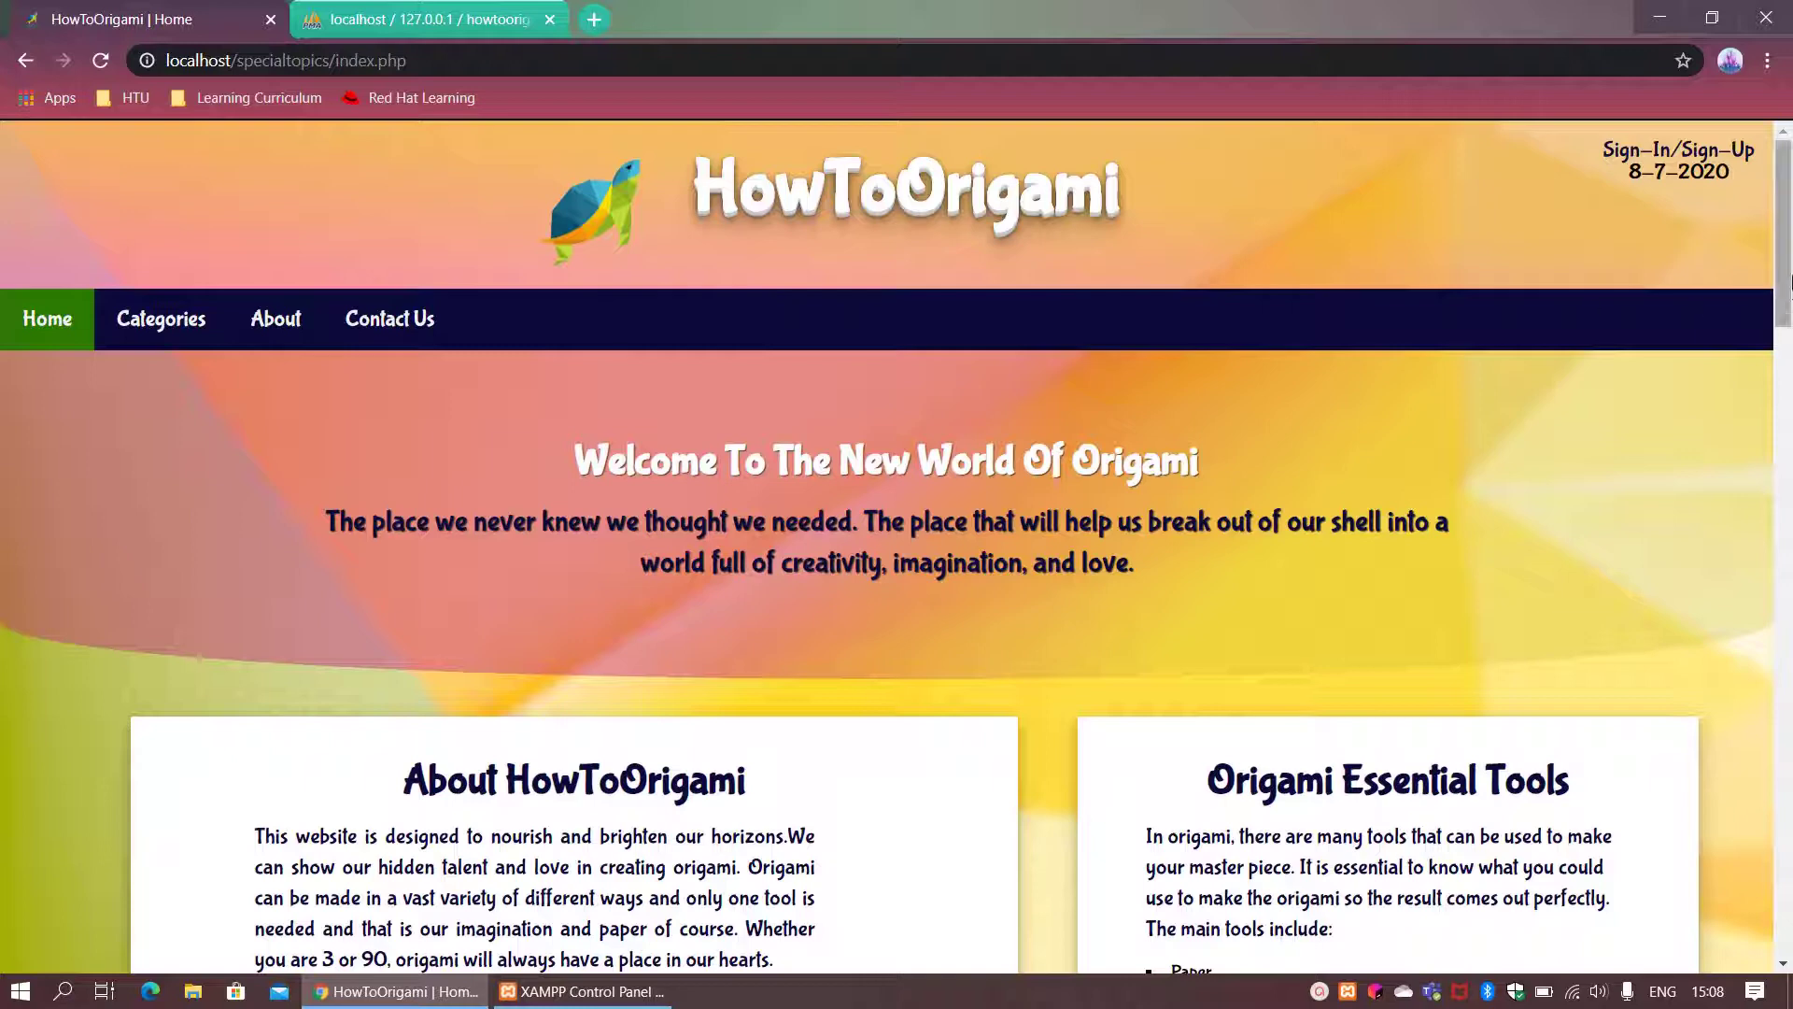
Step: Reveal the full Origami History text on the home page, then return to the top
{"action": "left_click_drag", "start_coordinate": [1790, 280], "coordinate": [1790, 345]}
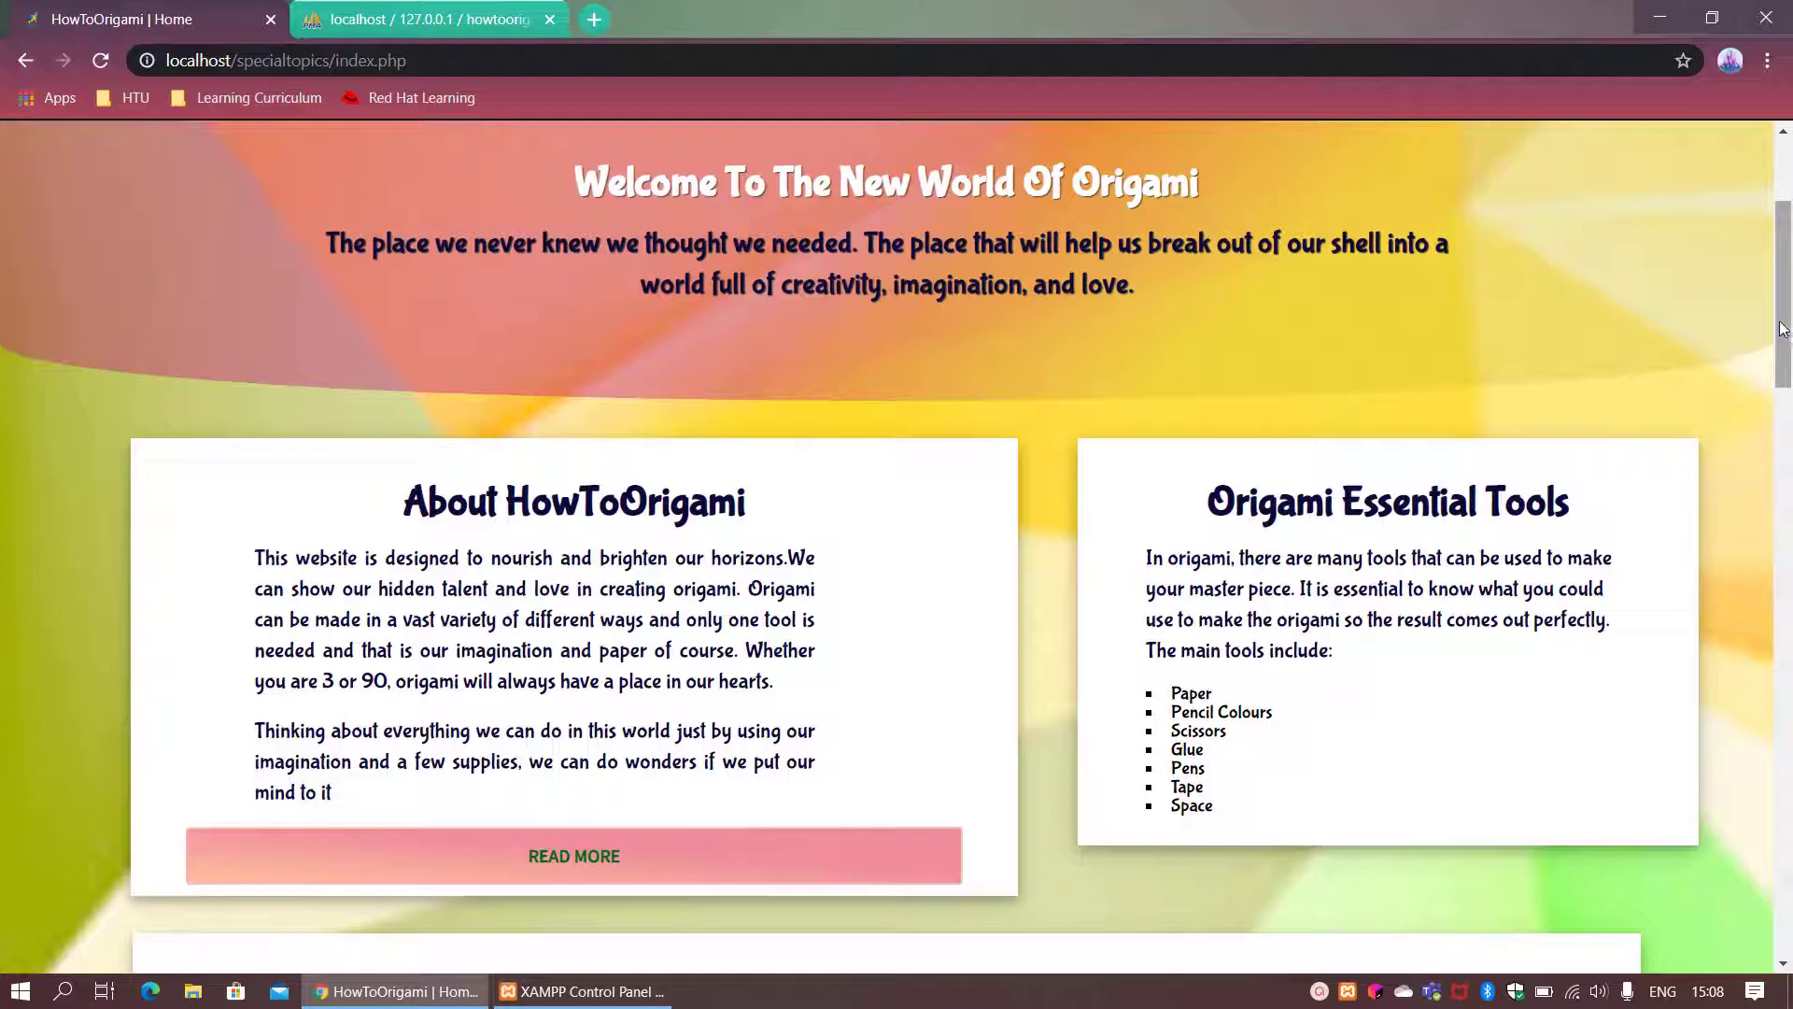
{"action": "left_click_drag", "start_coordinate": [1788, 336], "coordinate": [1726, 517]}
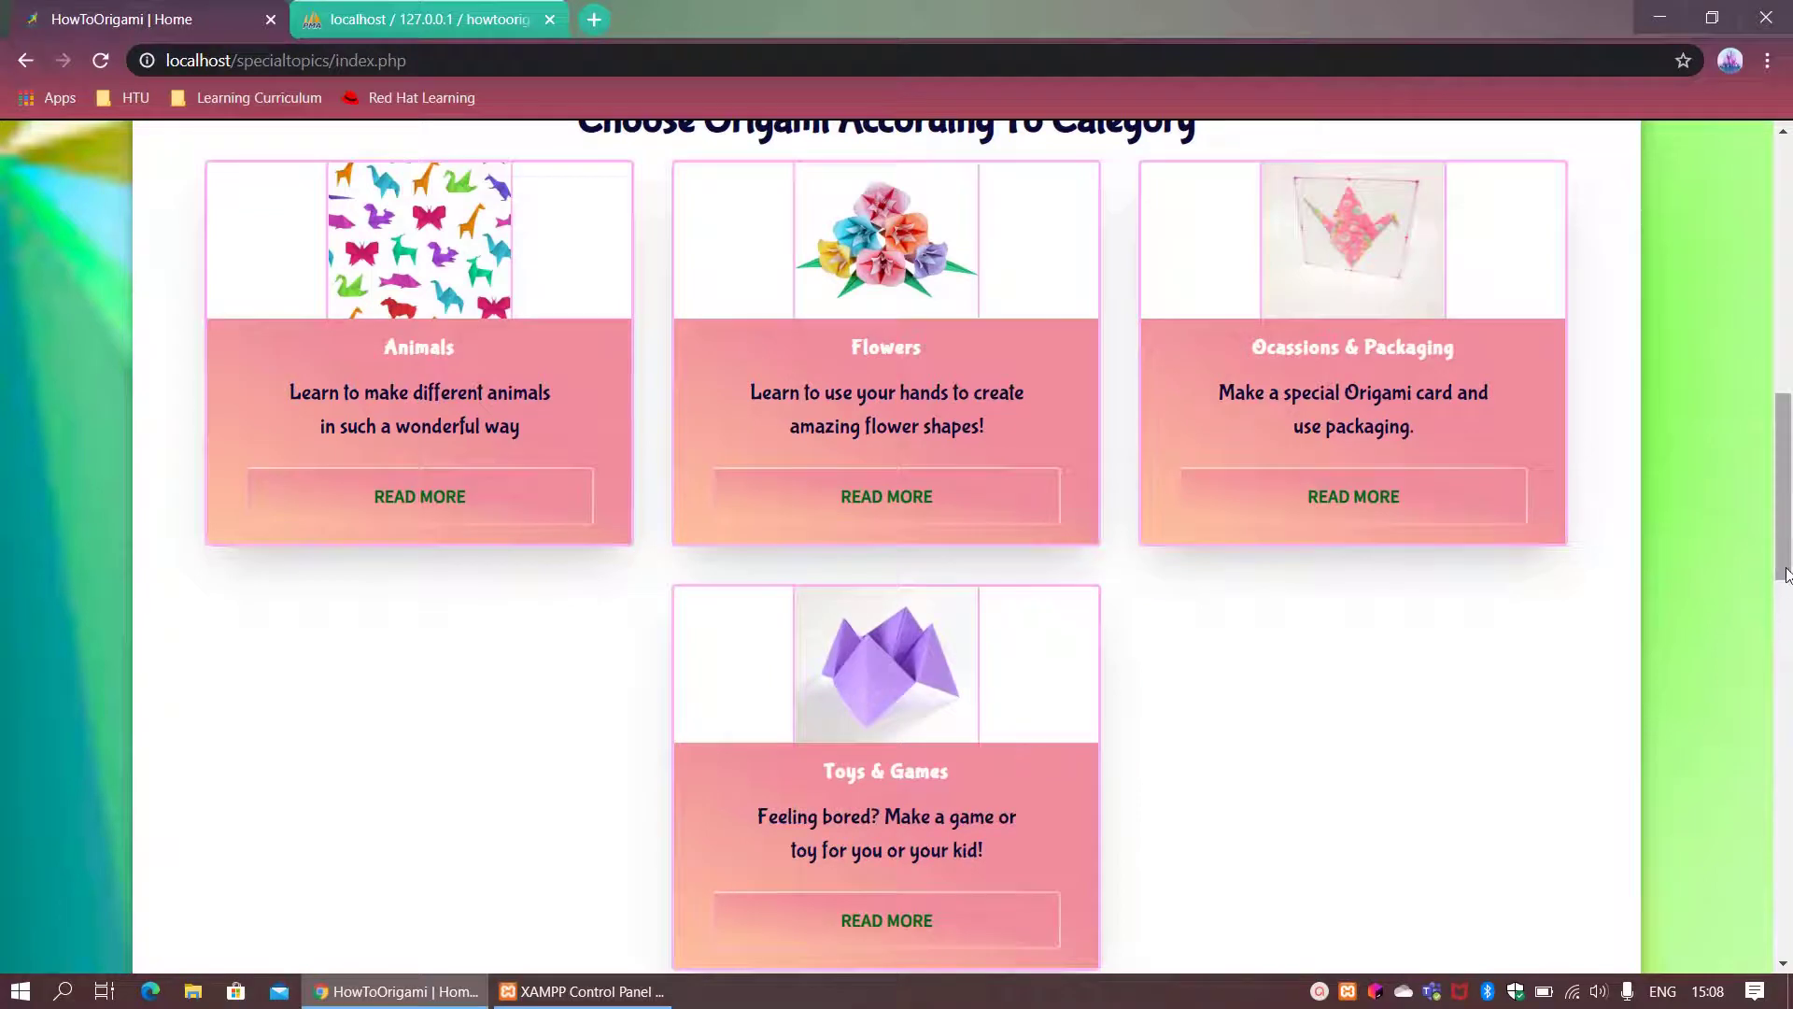
{"action": "left_click_drag", "start_coordinate": [1786, 573], "coordinate": [1745, 759]}
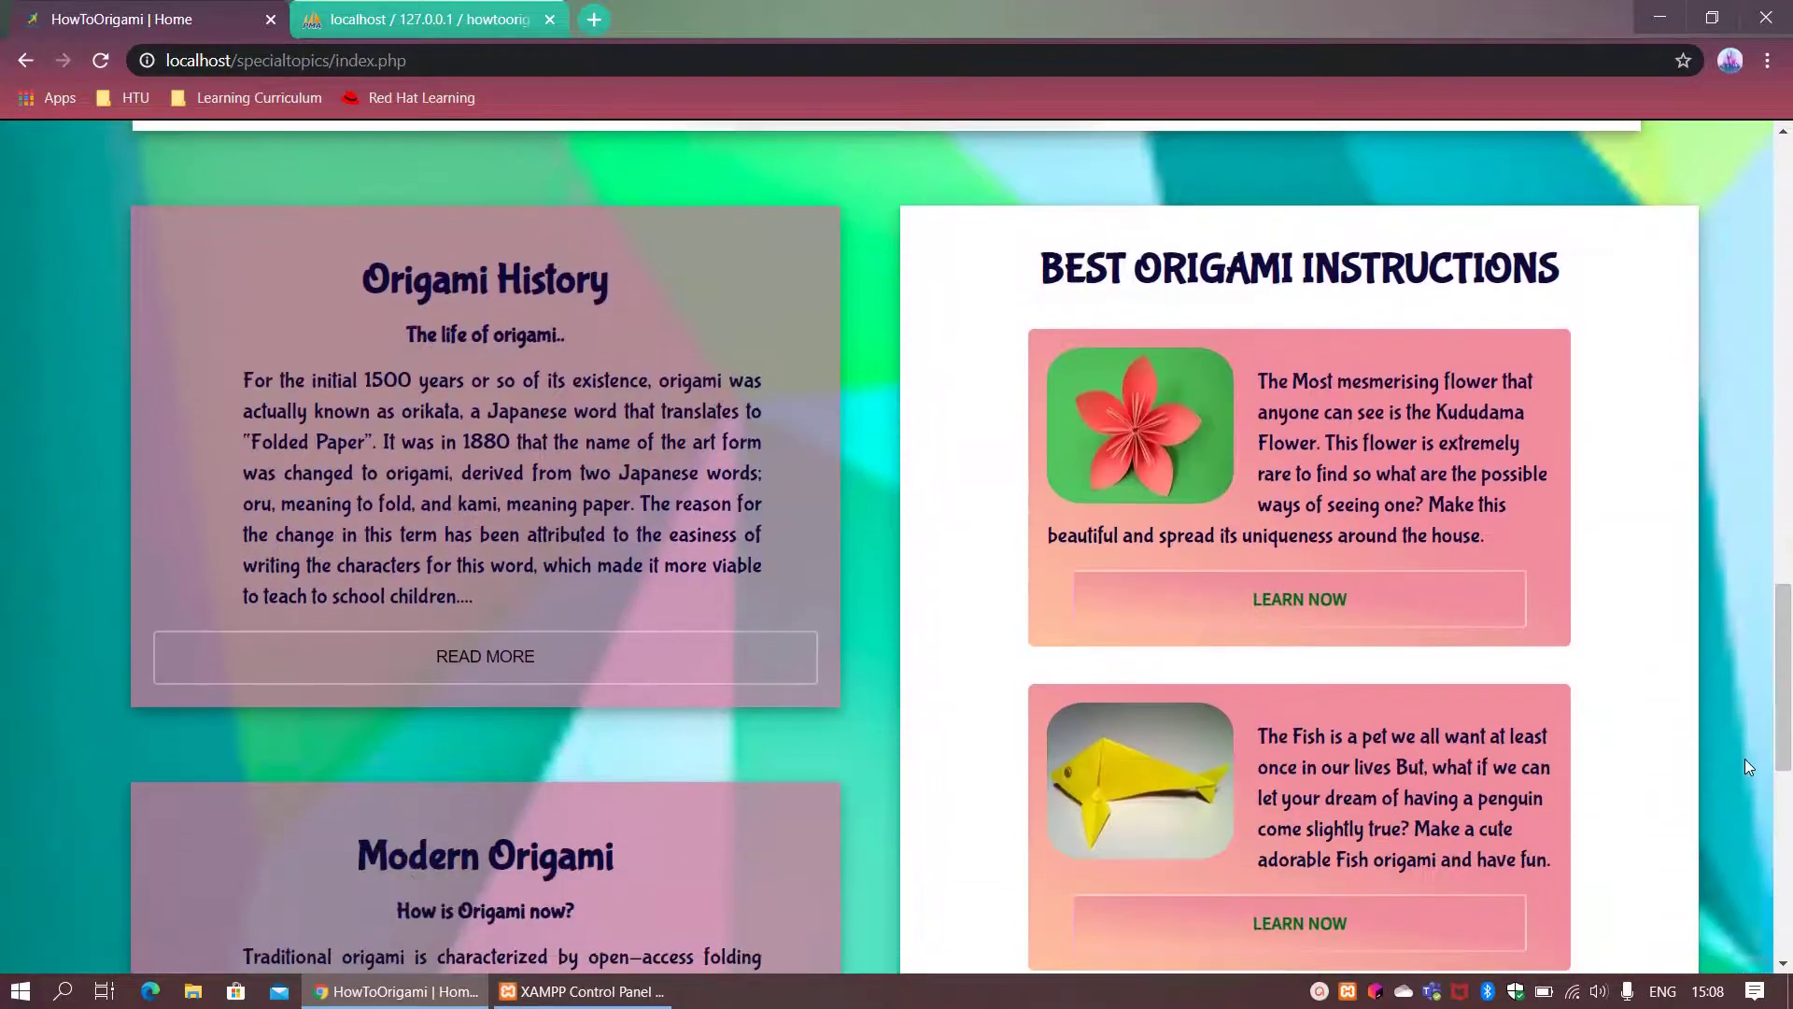
{"action": "left_click", "coordinate": [518, 658]}
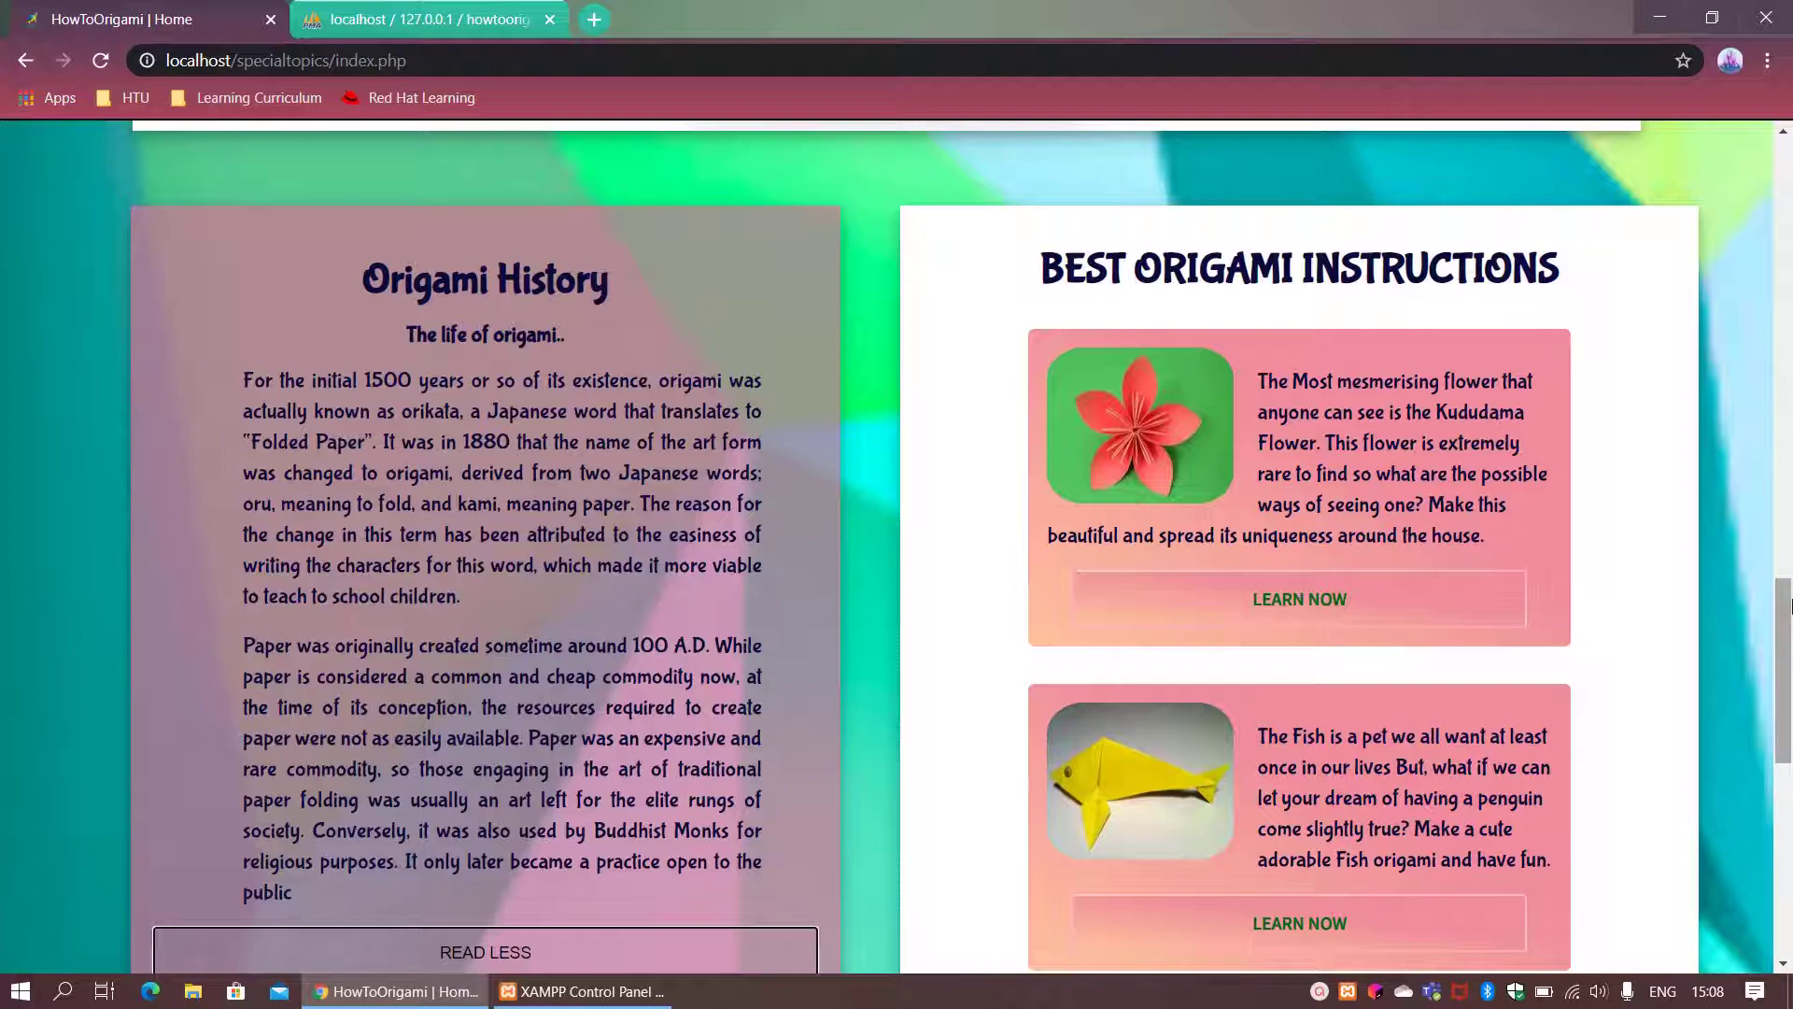
{"action": "left_click_drag", "start_coordinate": [1788, 605], "coordinate": [1752, 210]}
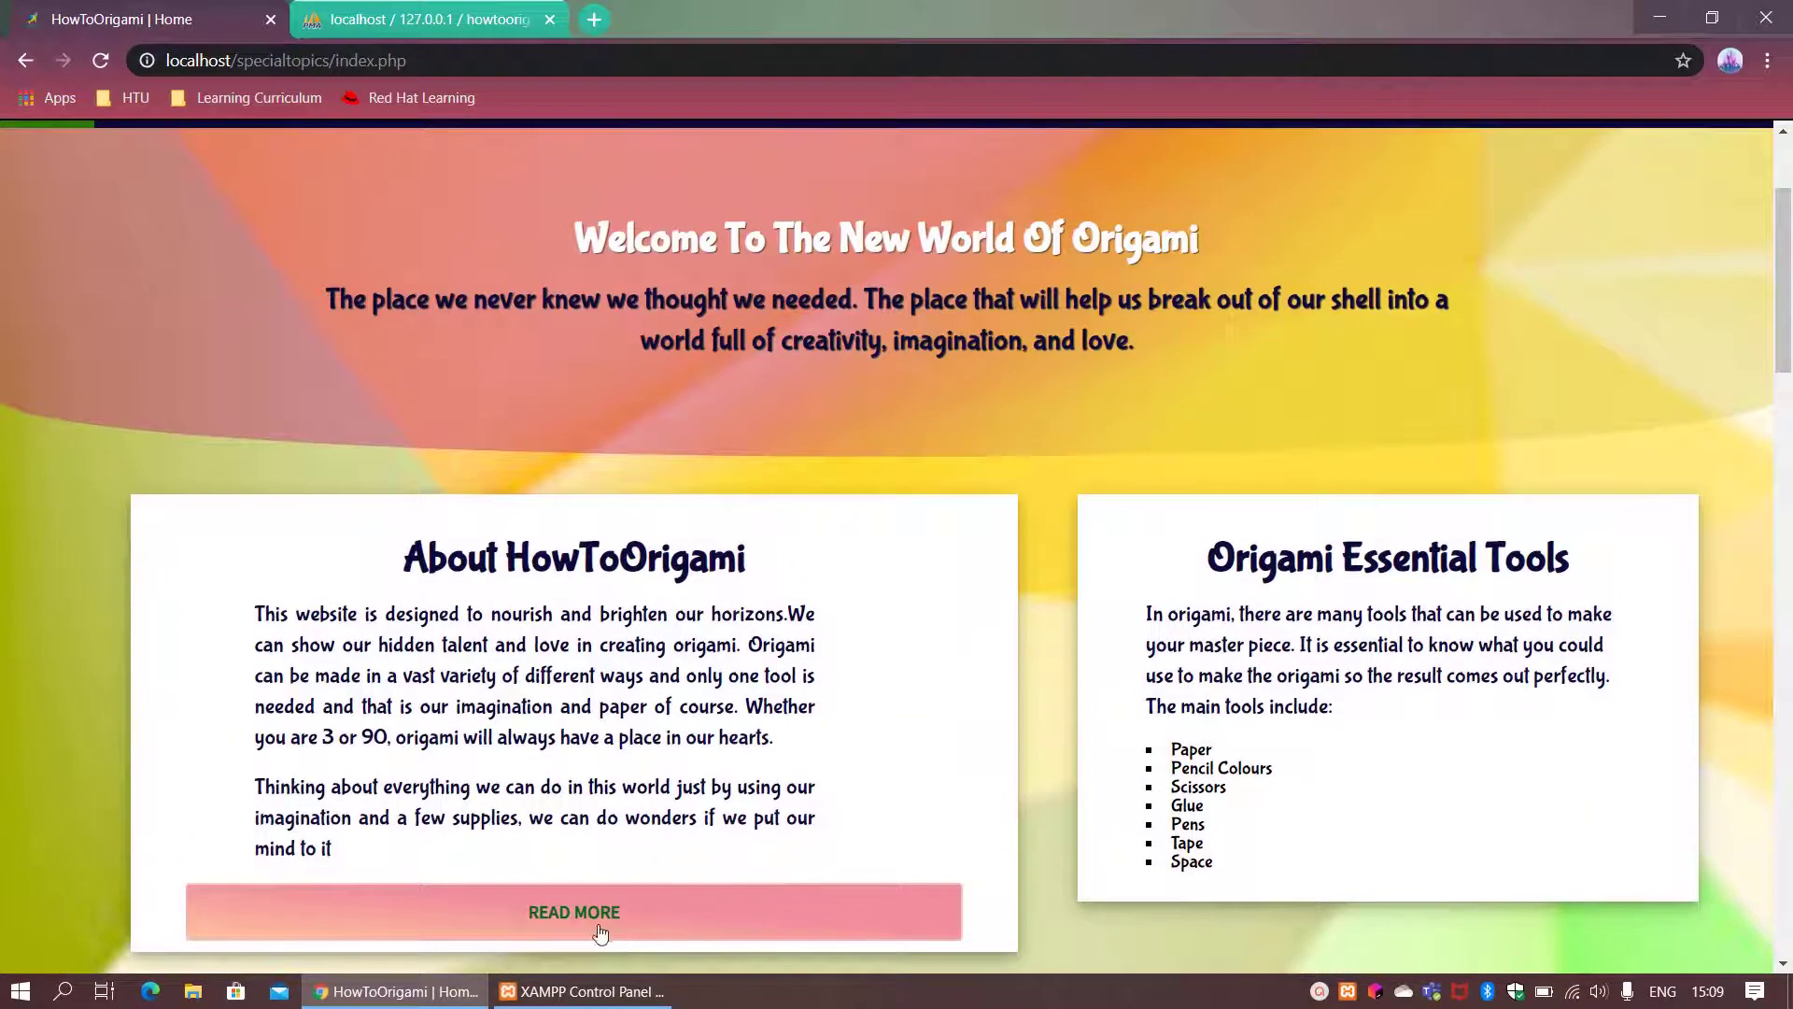
Step: On the registration page's Sign Up form, create an account with a username, password and e-mail address
{"action": "left_click", "coordinate": [566, 919]}
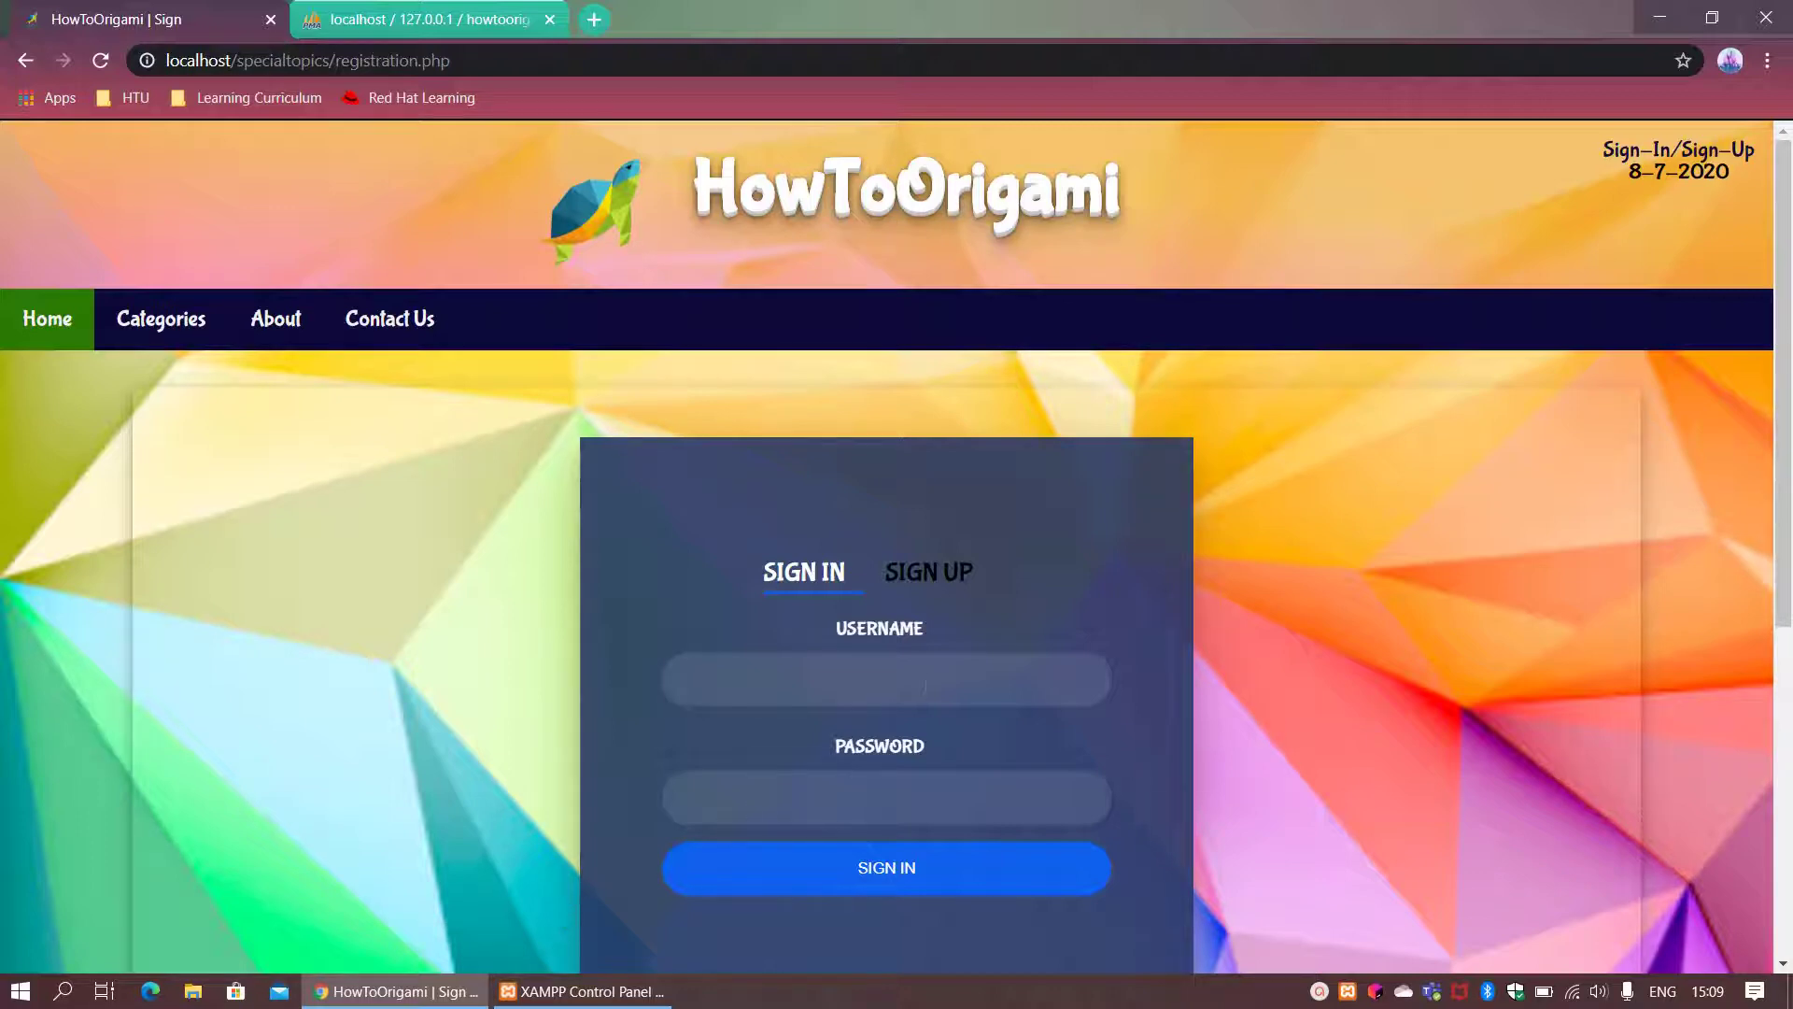
{"action": "left_click", "coordinate": [938, 564]}
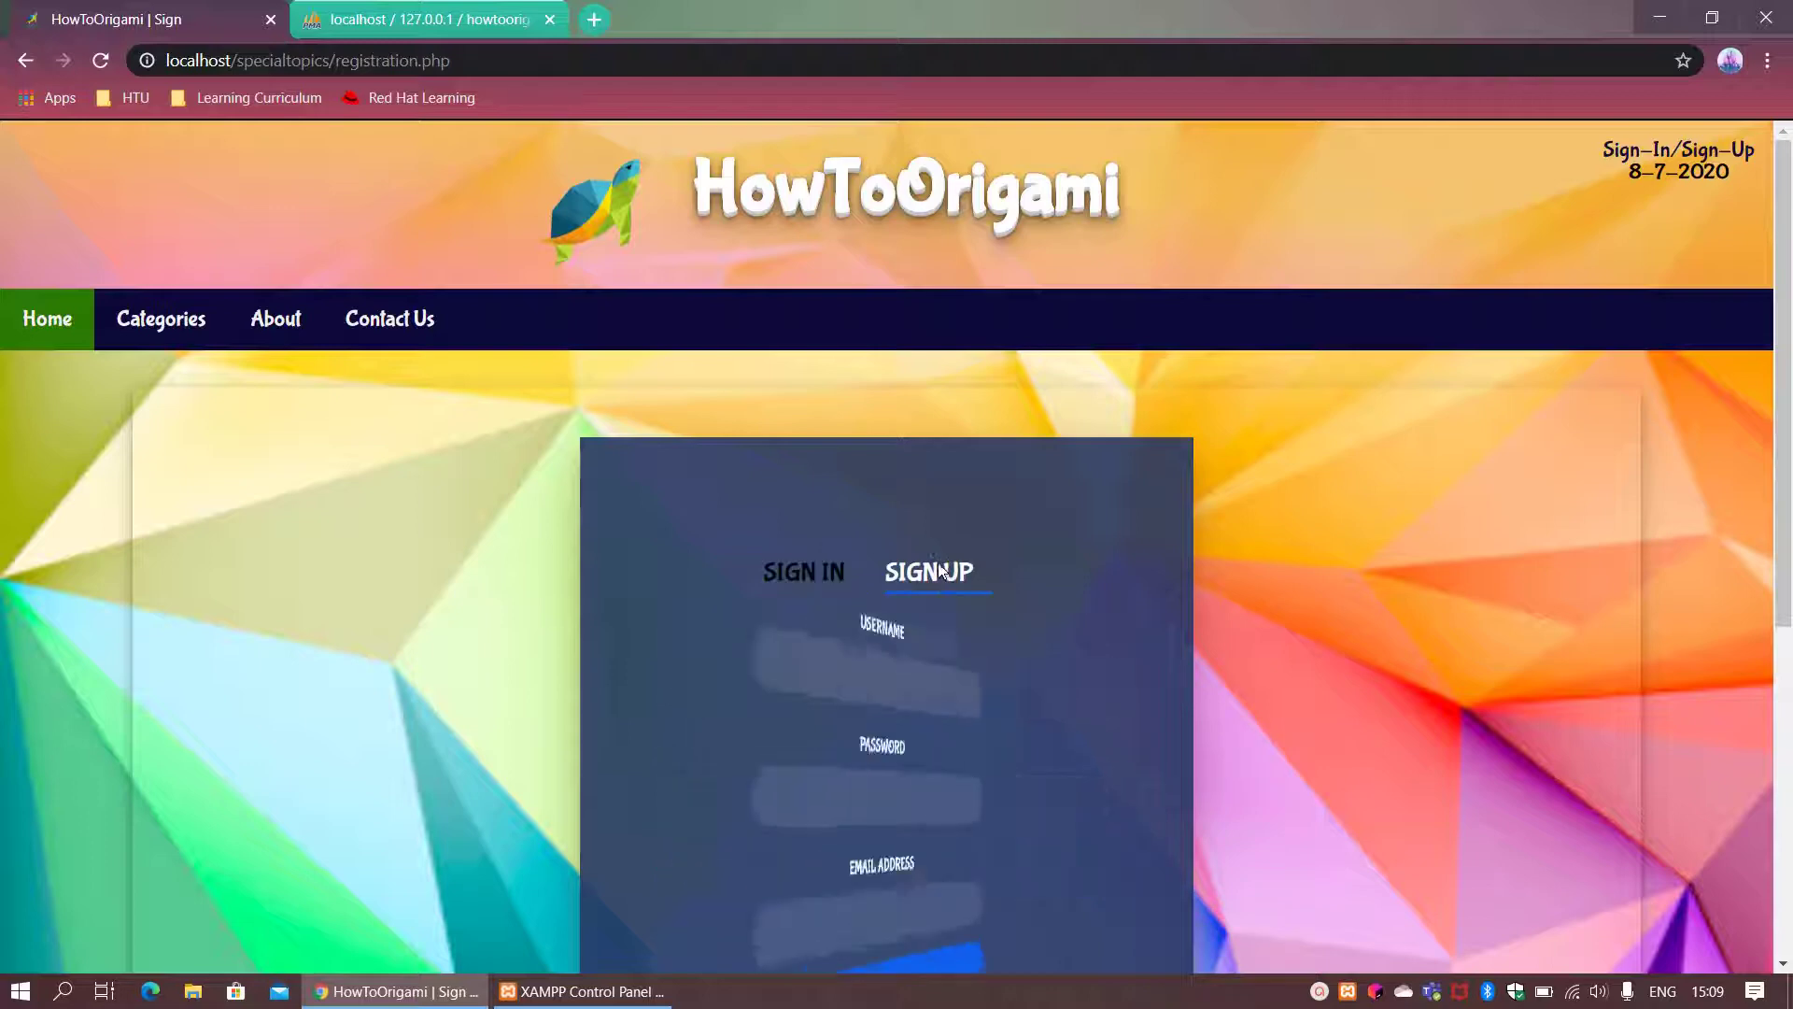
{"action": "left_click", "coordinate": [887, 671]}
{"action": "type", "text": "test1"}
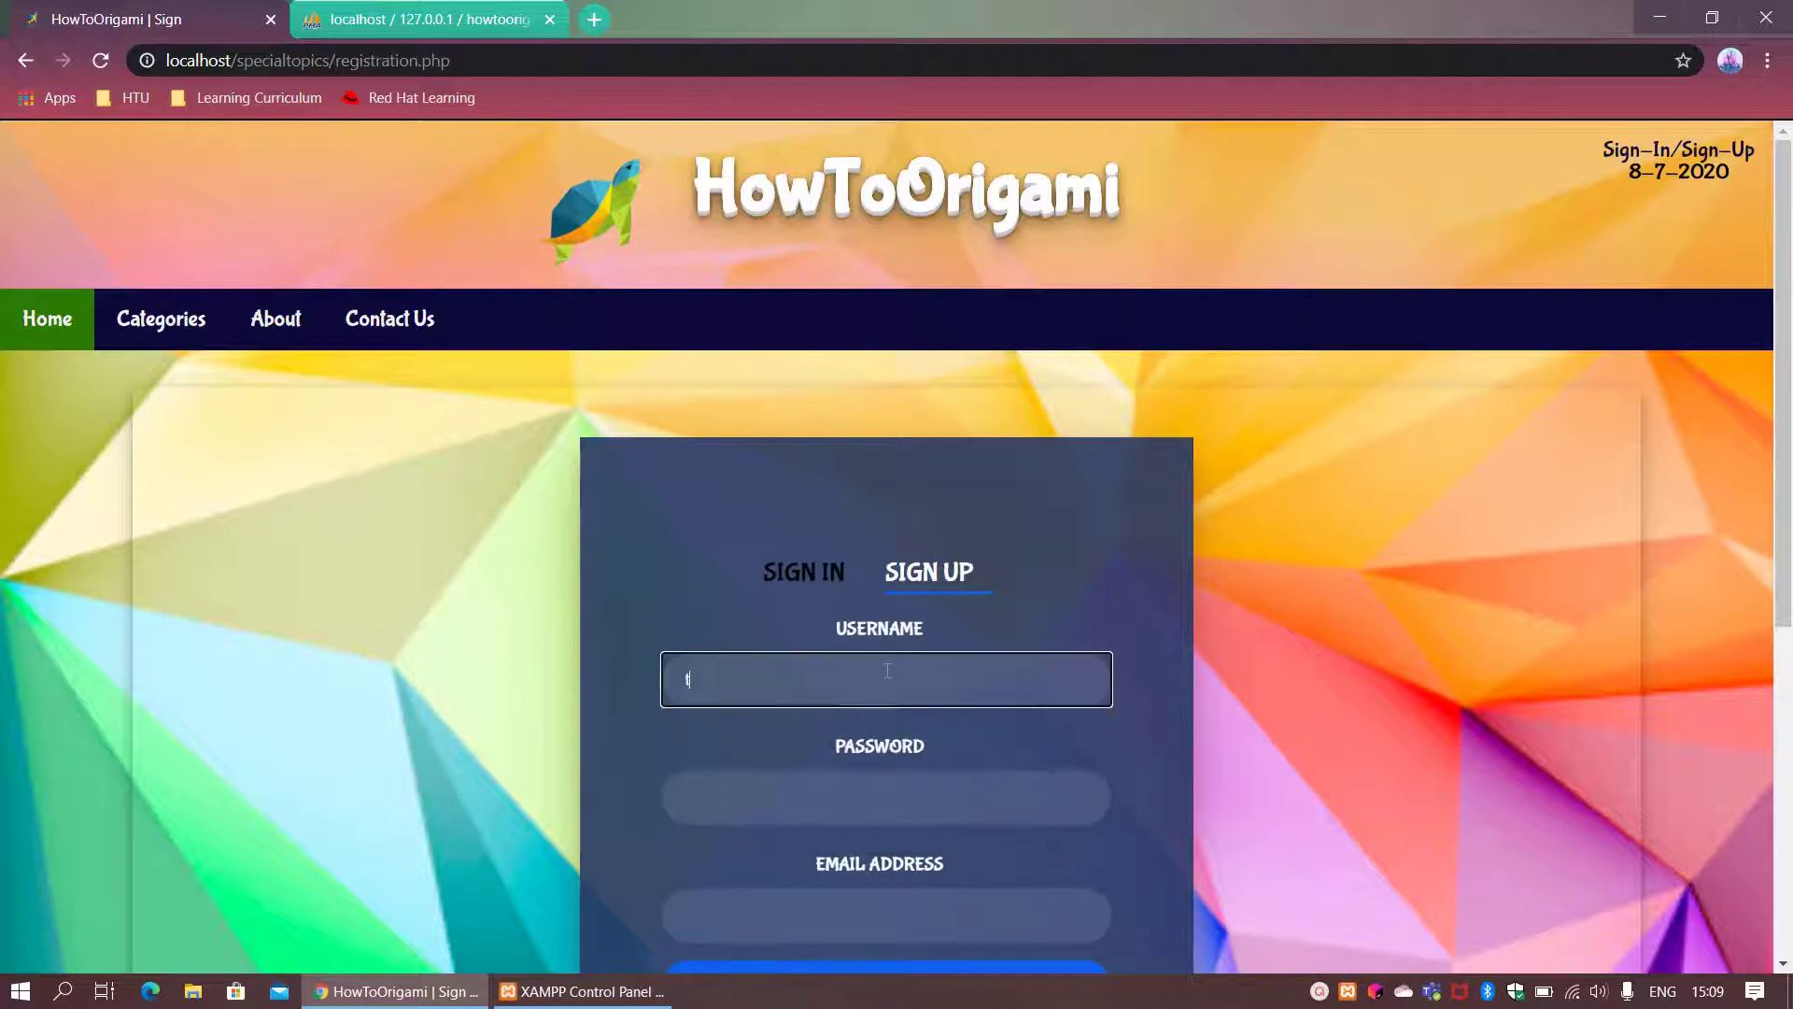
{"action": "left_click", "coordinate": [912, 811]}
{"action": "type", "text": "12345"}
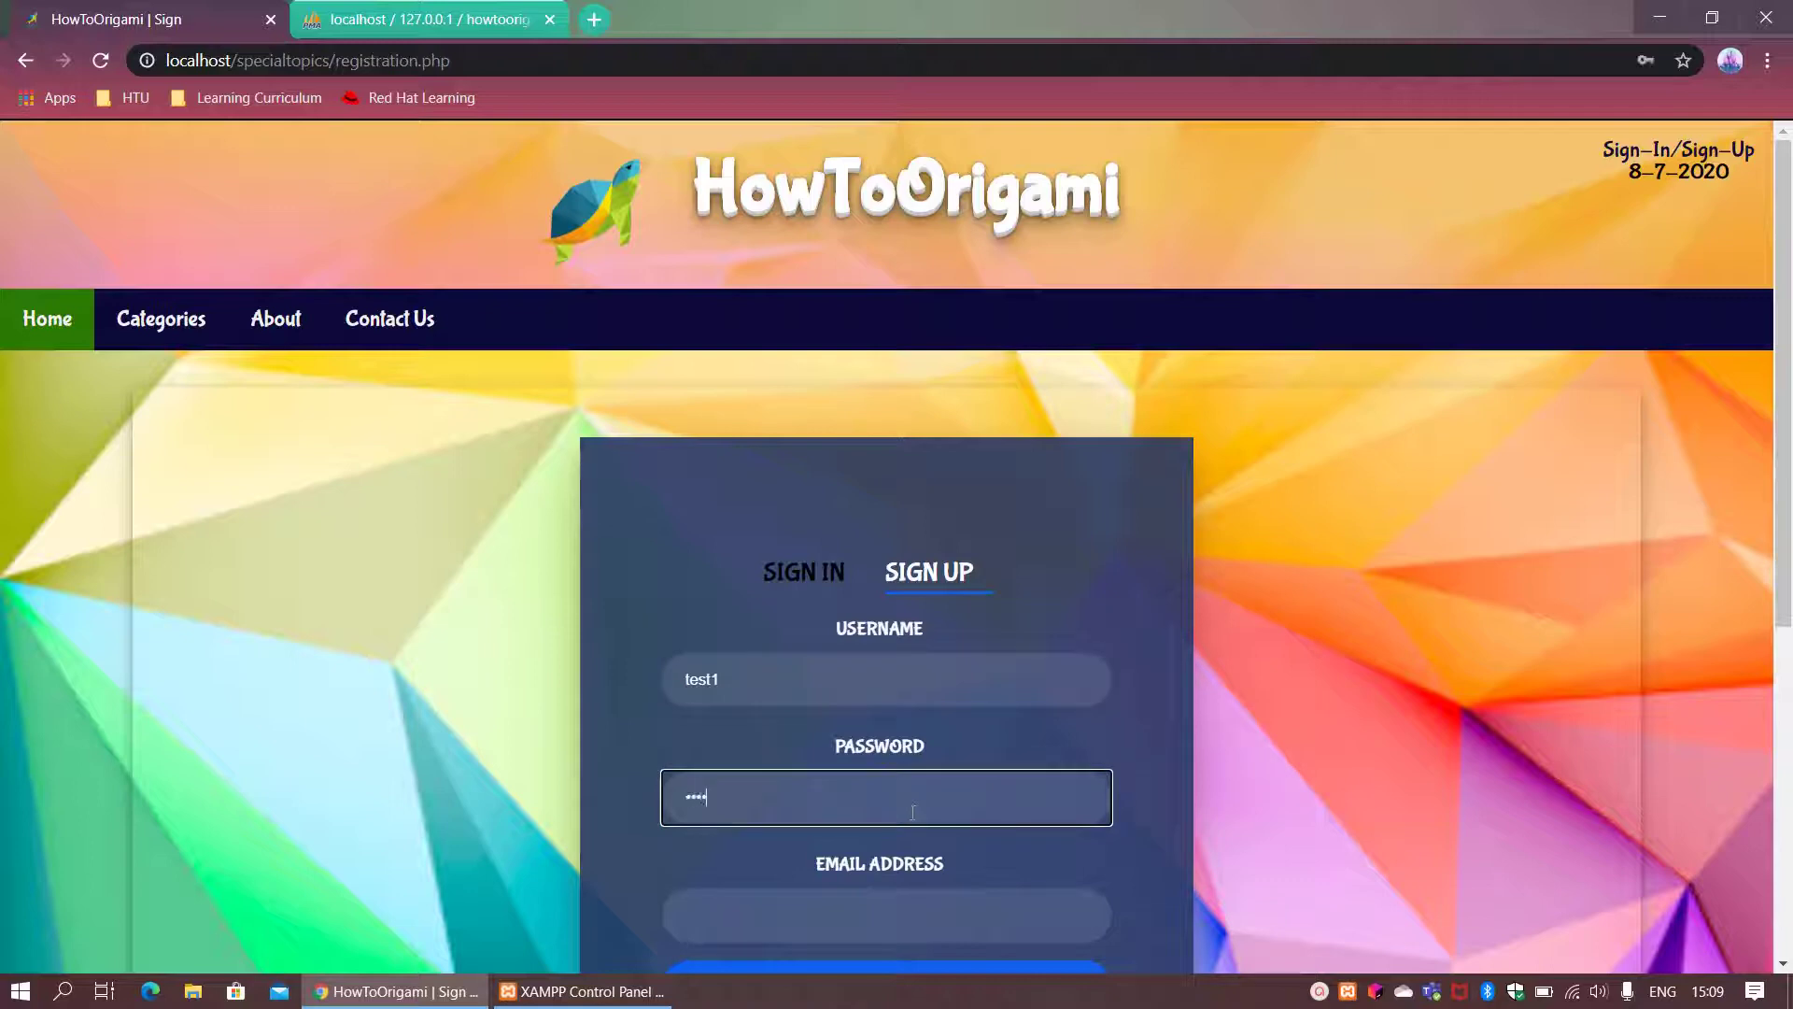
{"action": "left_click", "coordinate": [790, 923]}
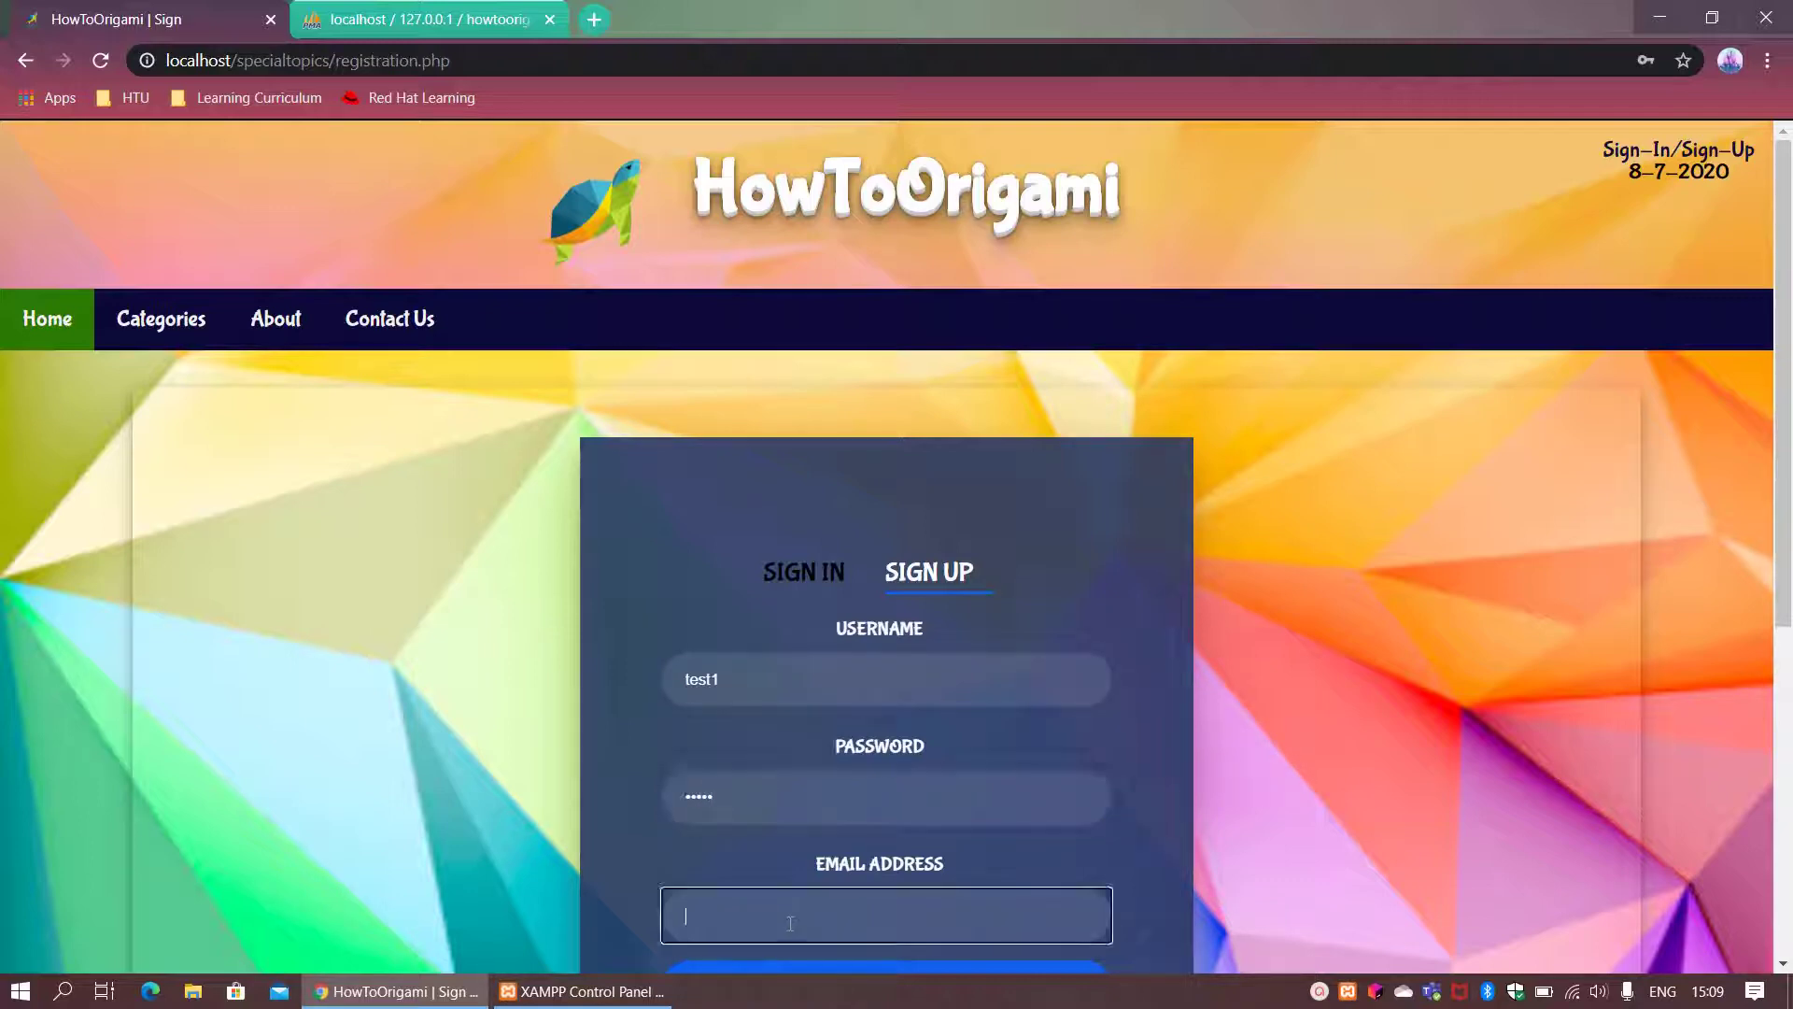
{"action": "type", "text": "test1@domain.com"}
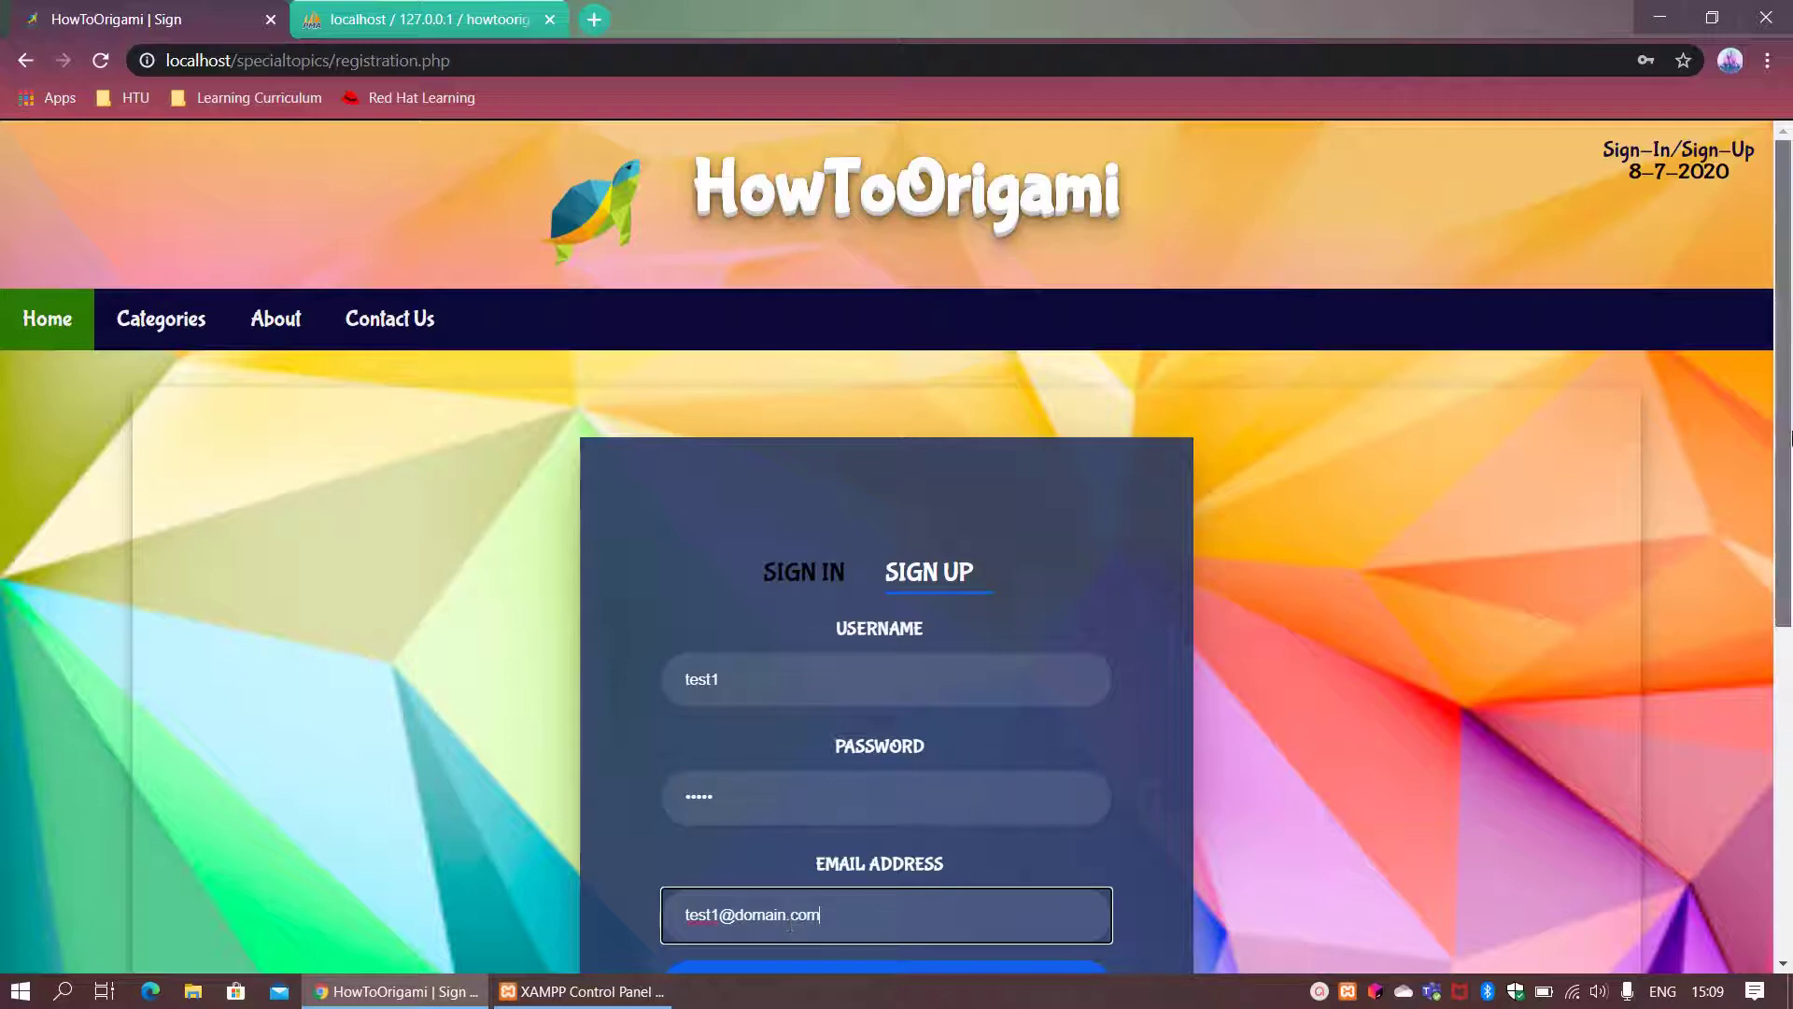
{"action": "scroll", "coordinate": [1786, 534], "scroll_direction": "down", "scroll_amount": 2}
{"action": "left_click", "coordinate": [937, 810]}
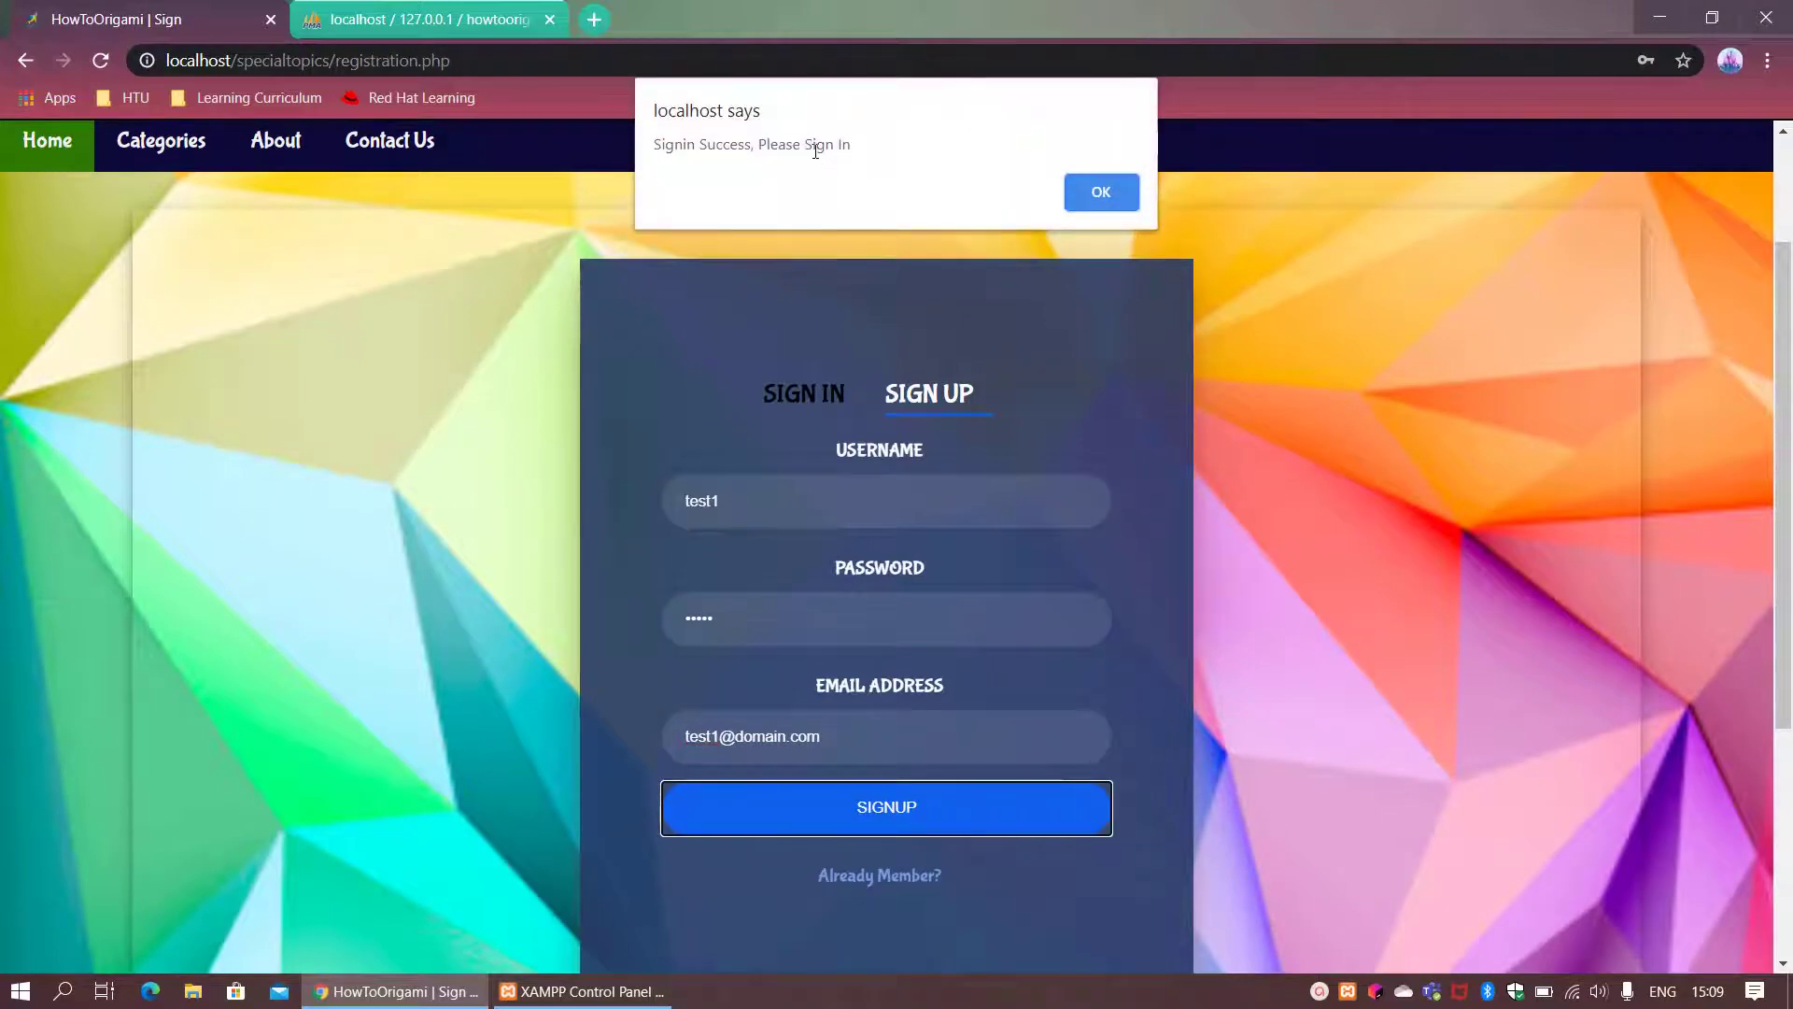
Step: Dismiss the sign-up alert and sign in with the new account's username and password
{"action": "left_click", "coordinate": [1118, 194]}
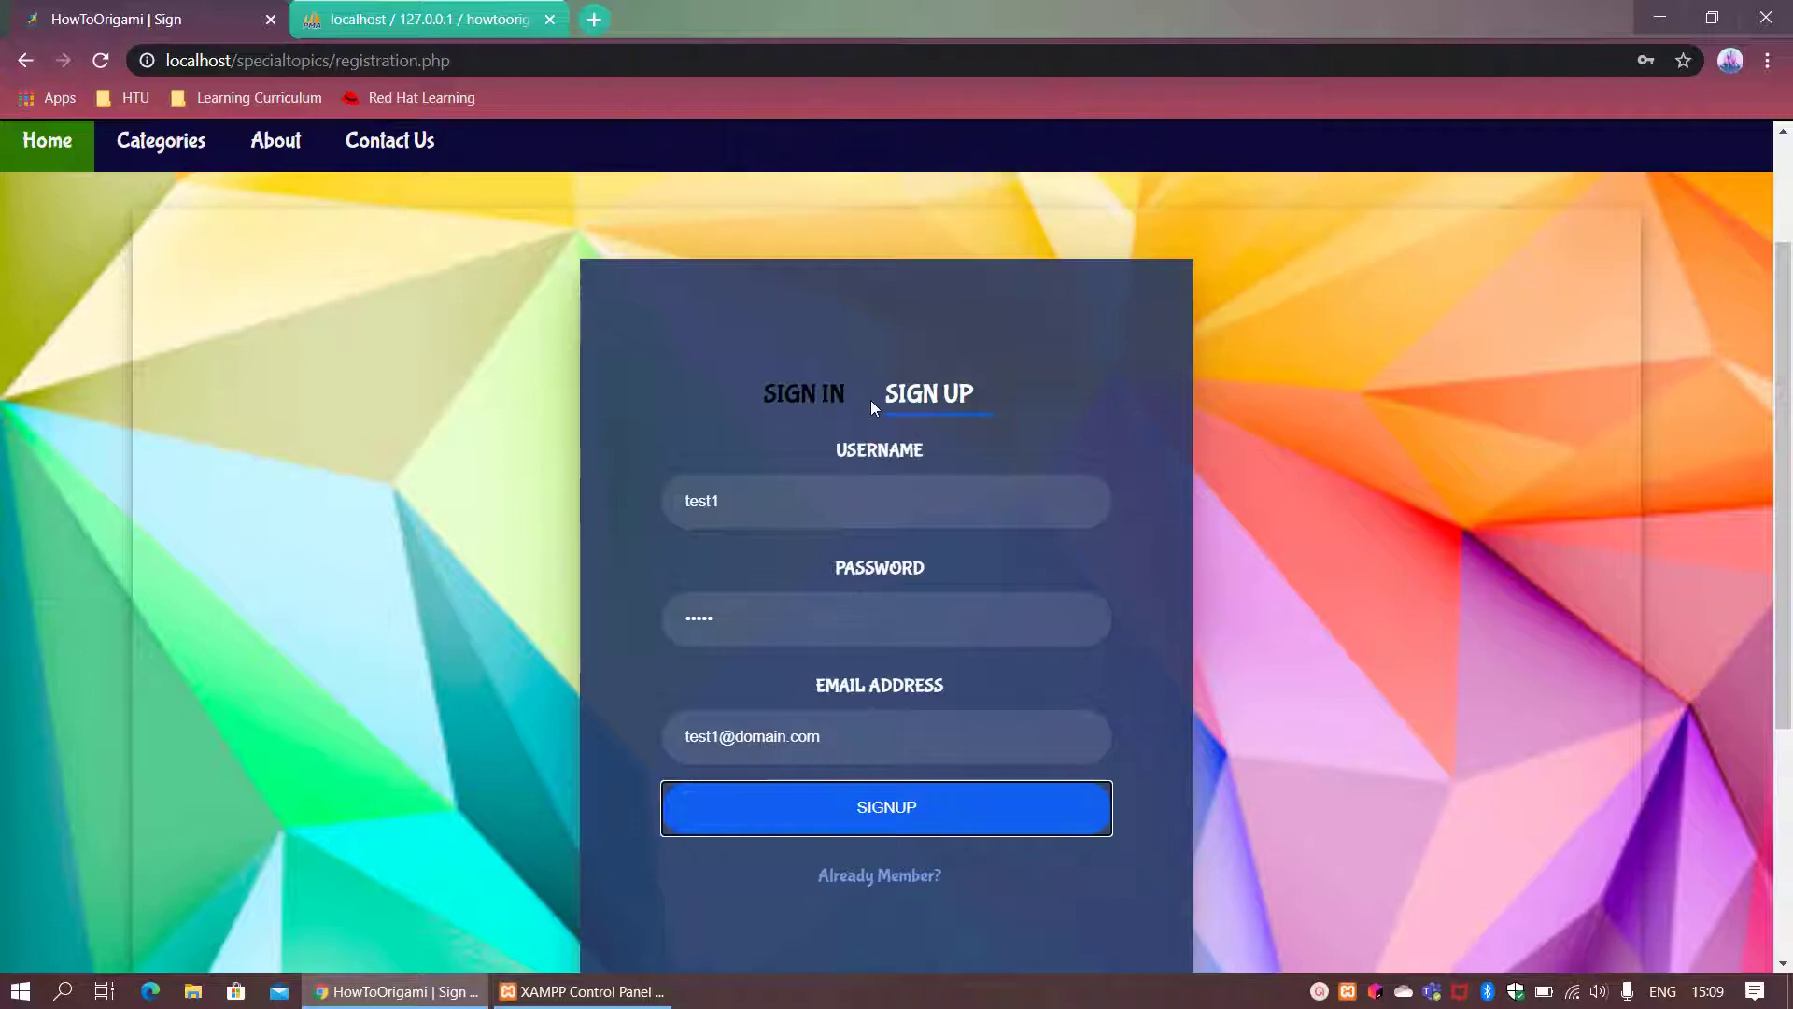
{"action": "left_click", "coordinate": [824, 390]}
{"action": "left_click", "coordinate": [878, 502]}
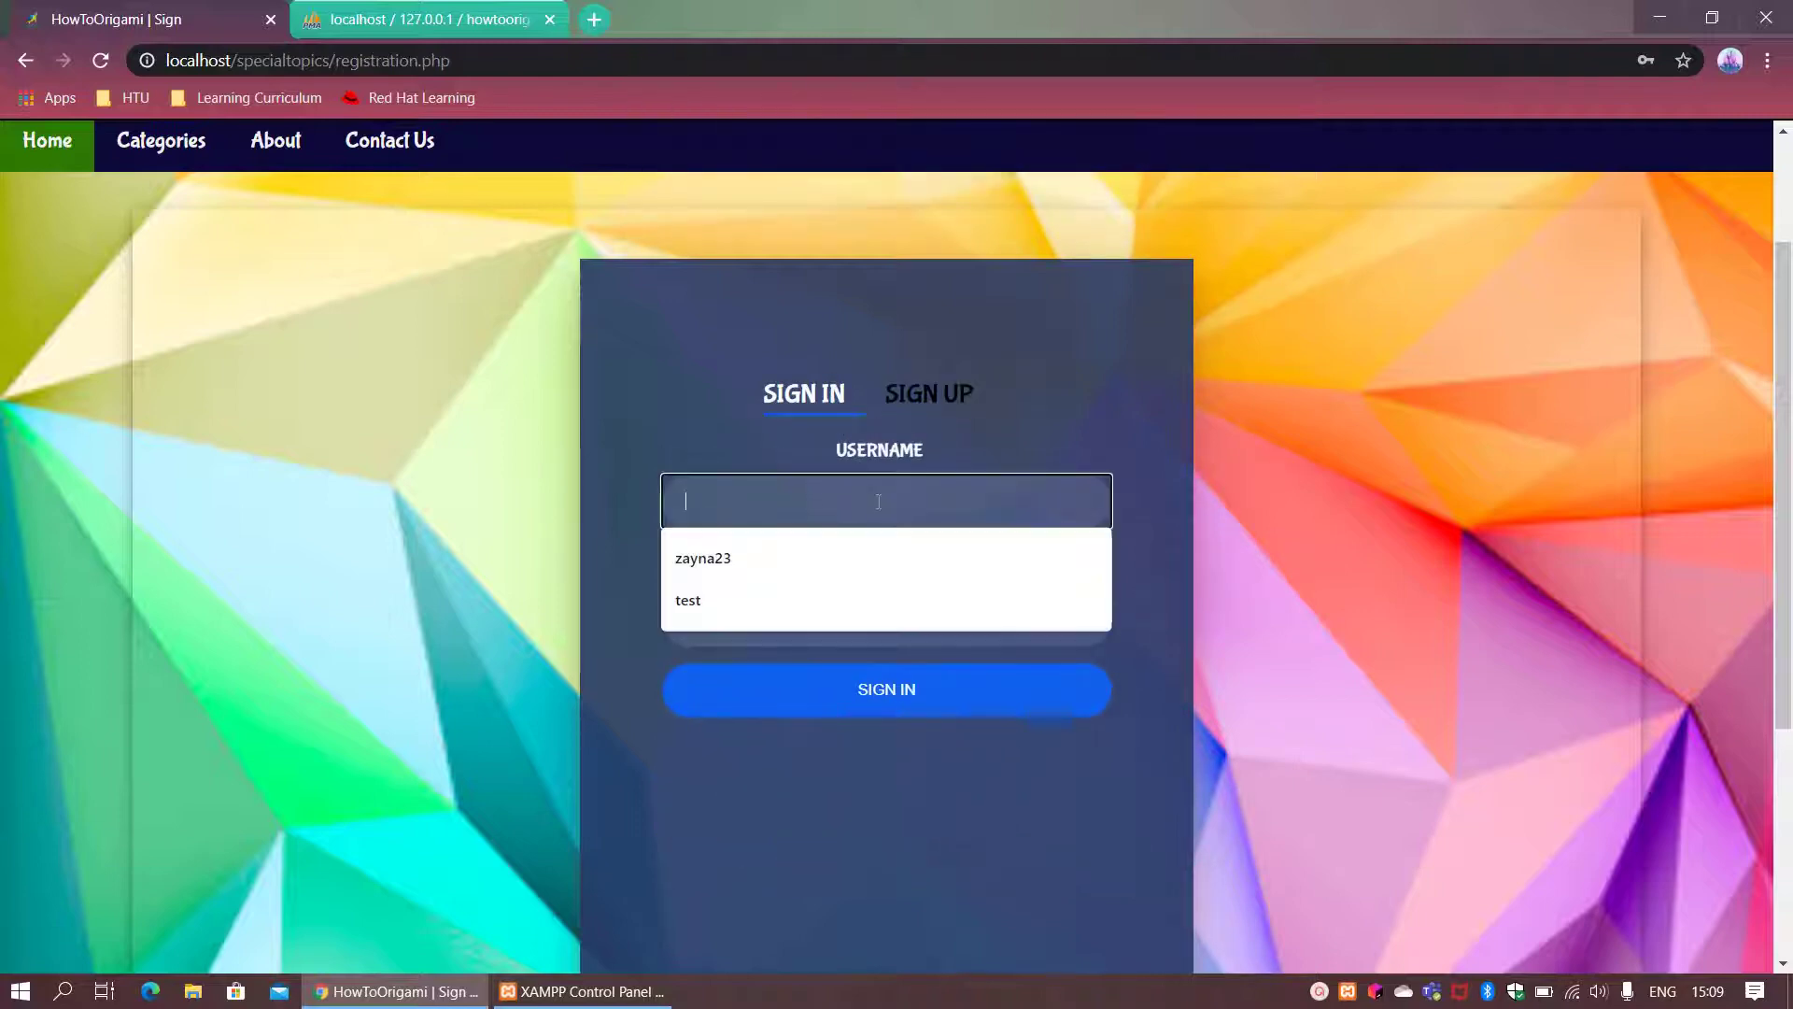
{"action": "type", "text": "test1"}
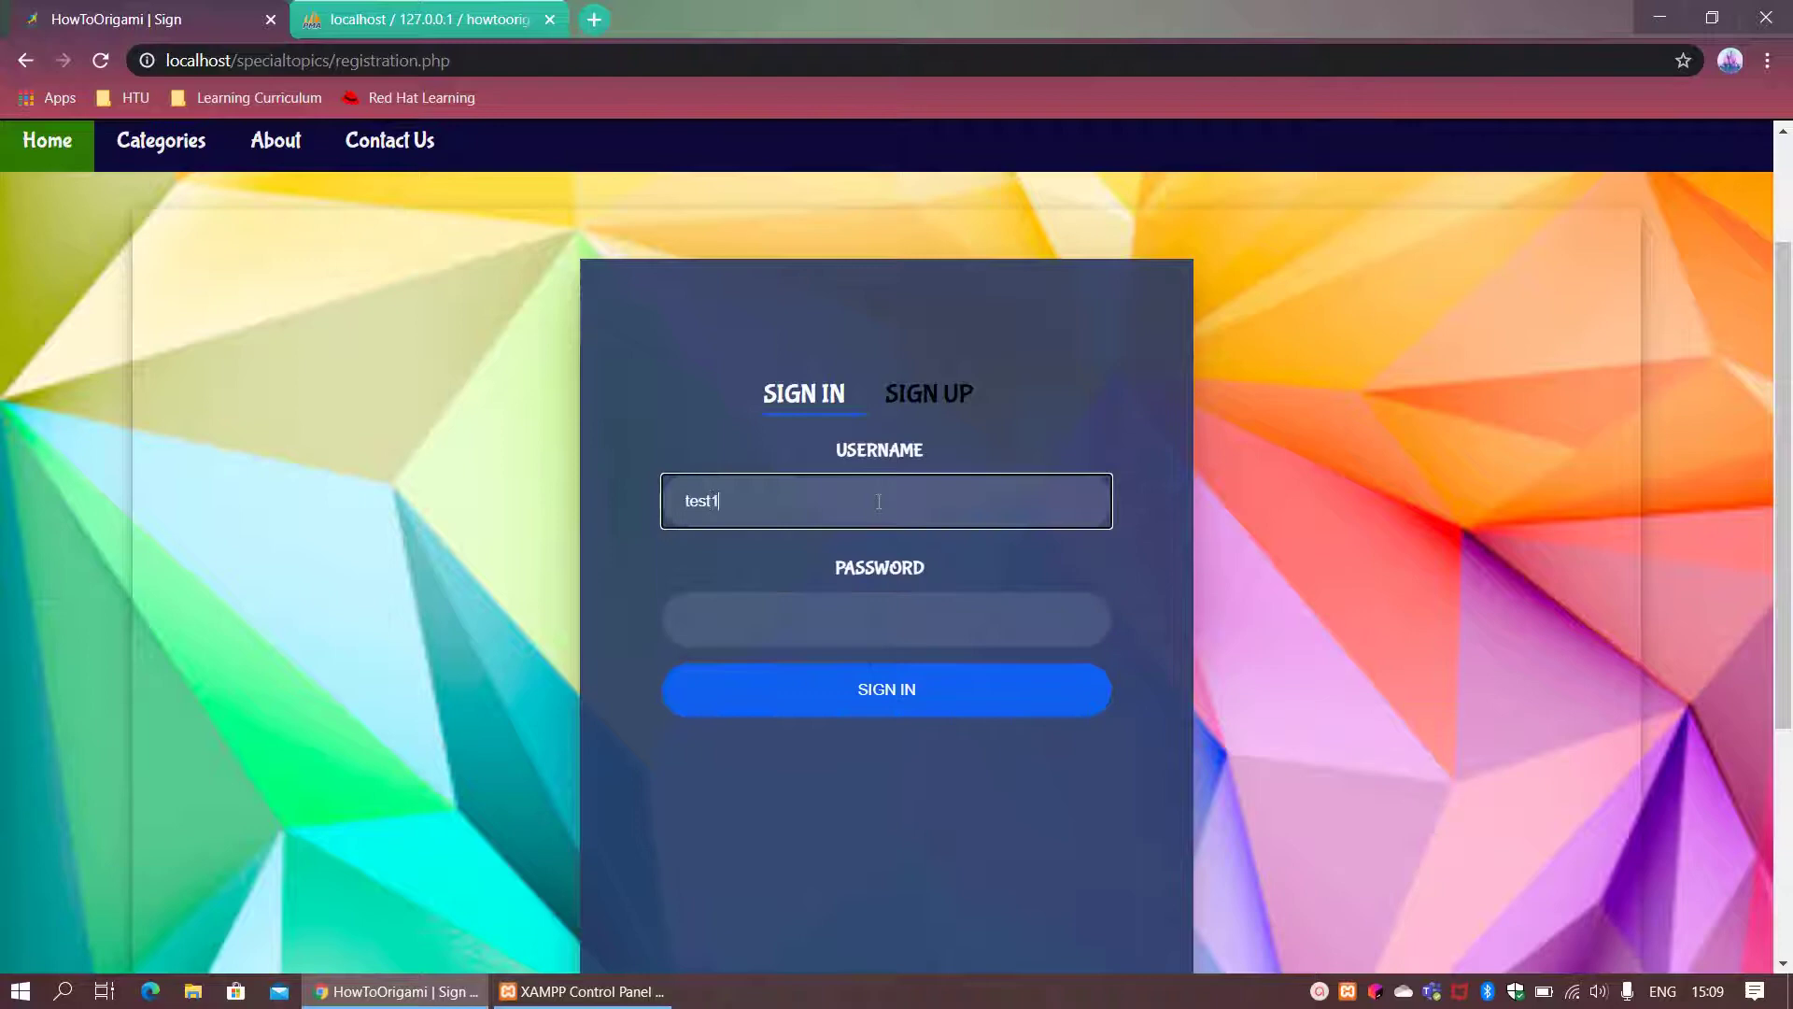
{"action": "left_click", "coordinate": [883, 614]}
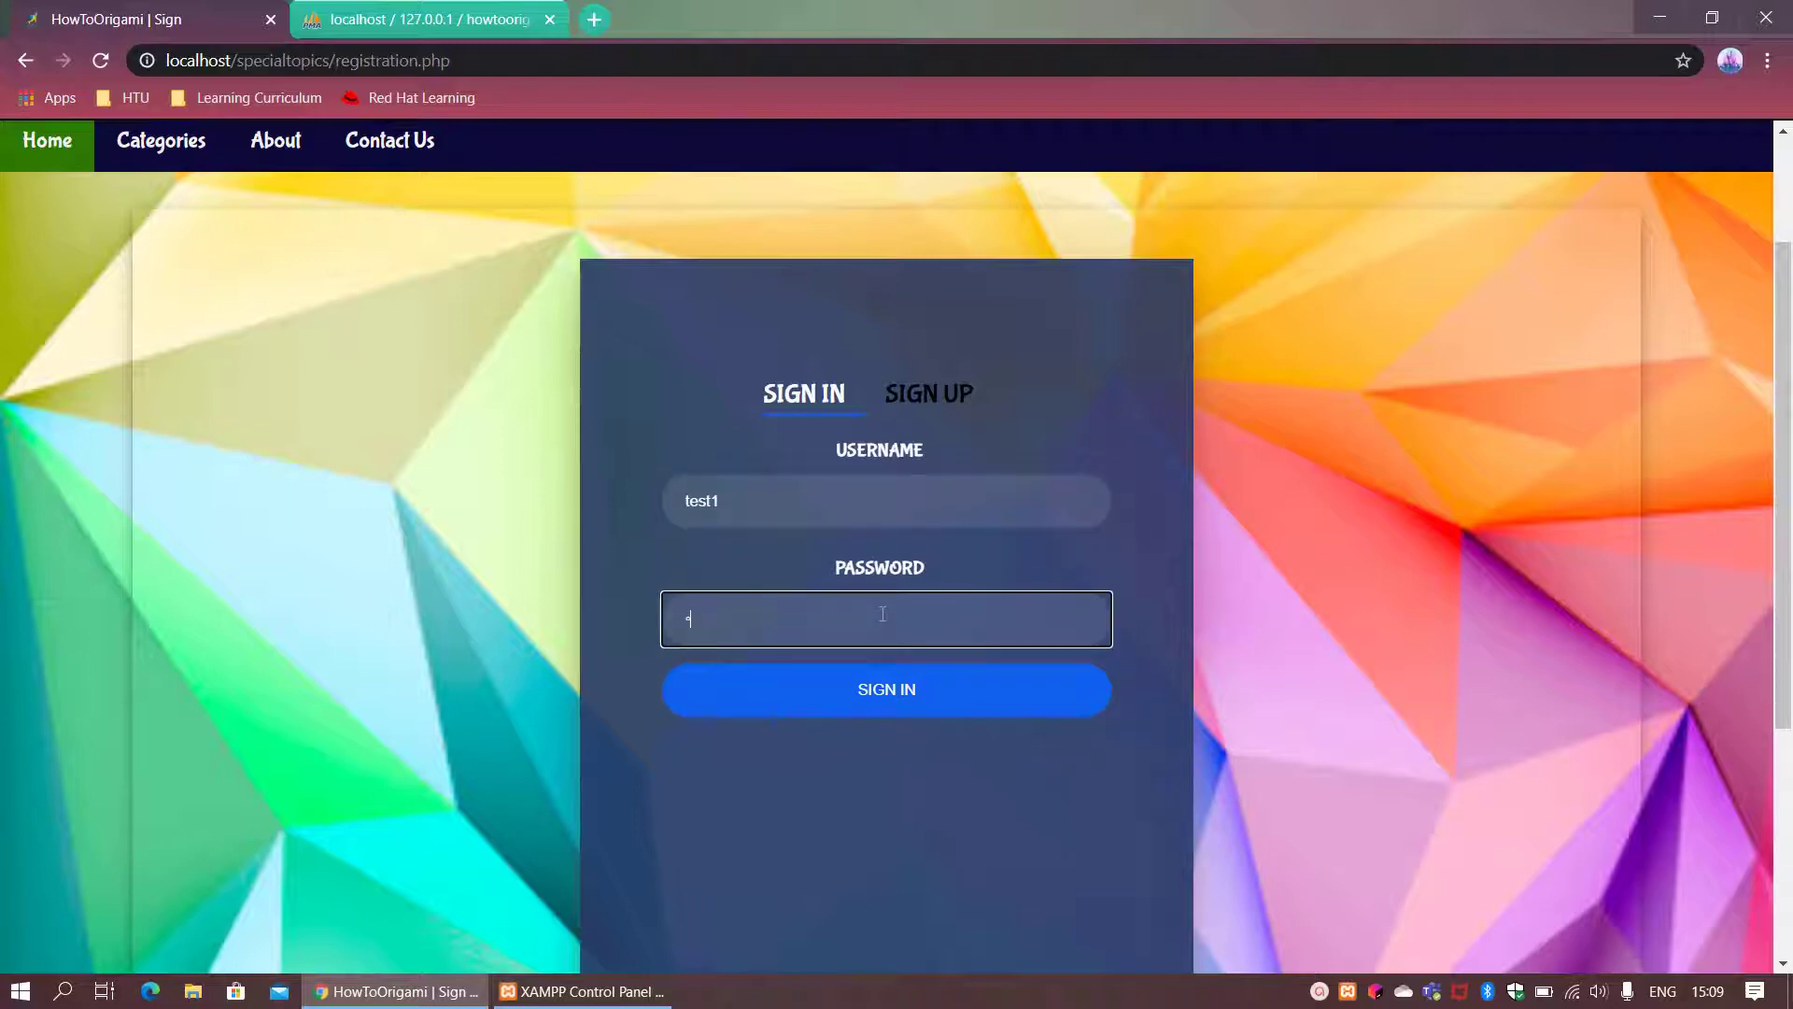
{"action": "type", "text": "12345"}
{"action": "left_click", "coordinate": [886, 690]}
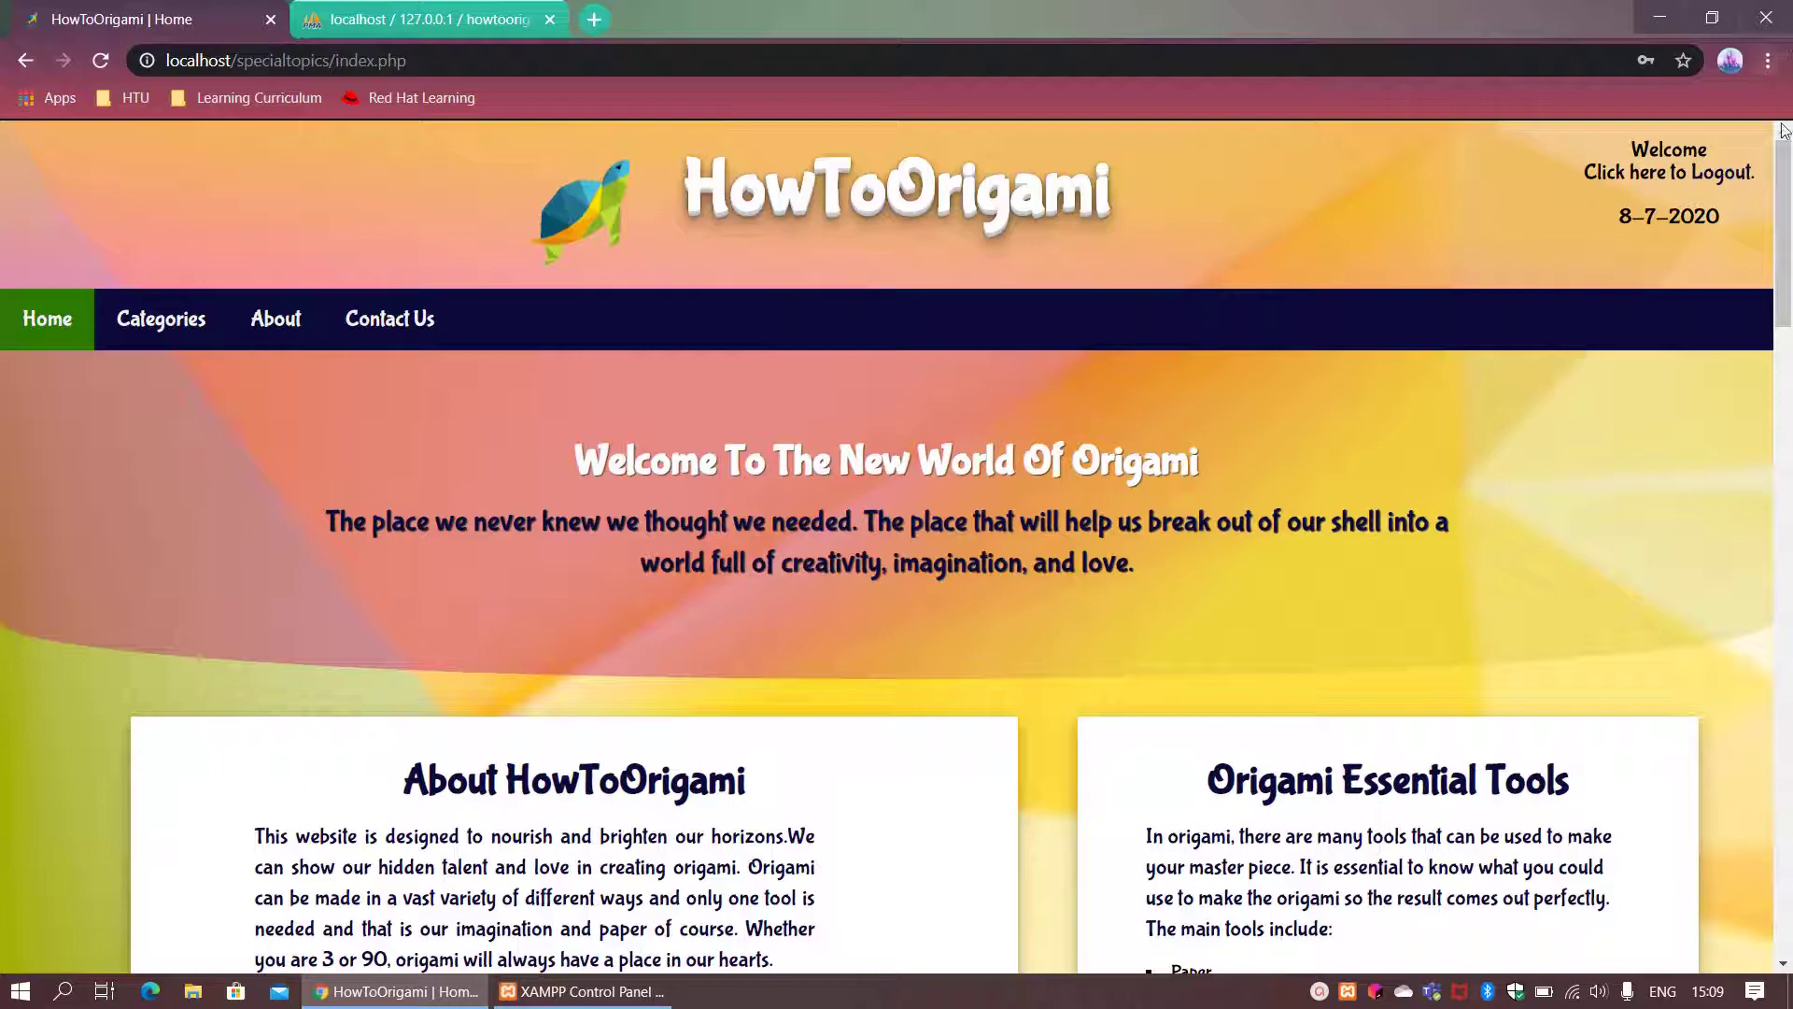
Step: View the full About HowToOrigami page, then go to the Categories page showing Animals
{"action": "left_click_drag", "start_coordinate": [1790, 191], "coordinate": [1788, 266]}
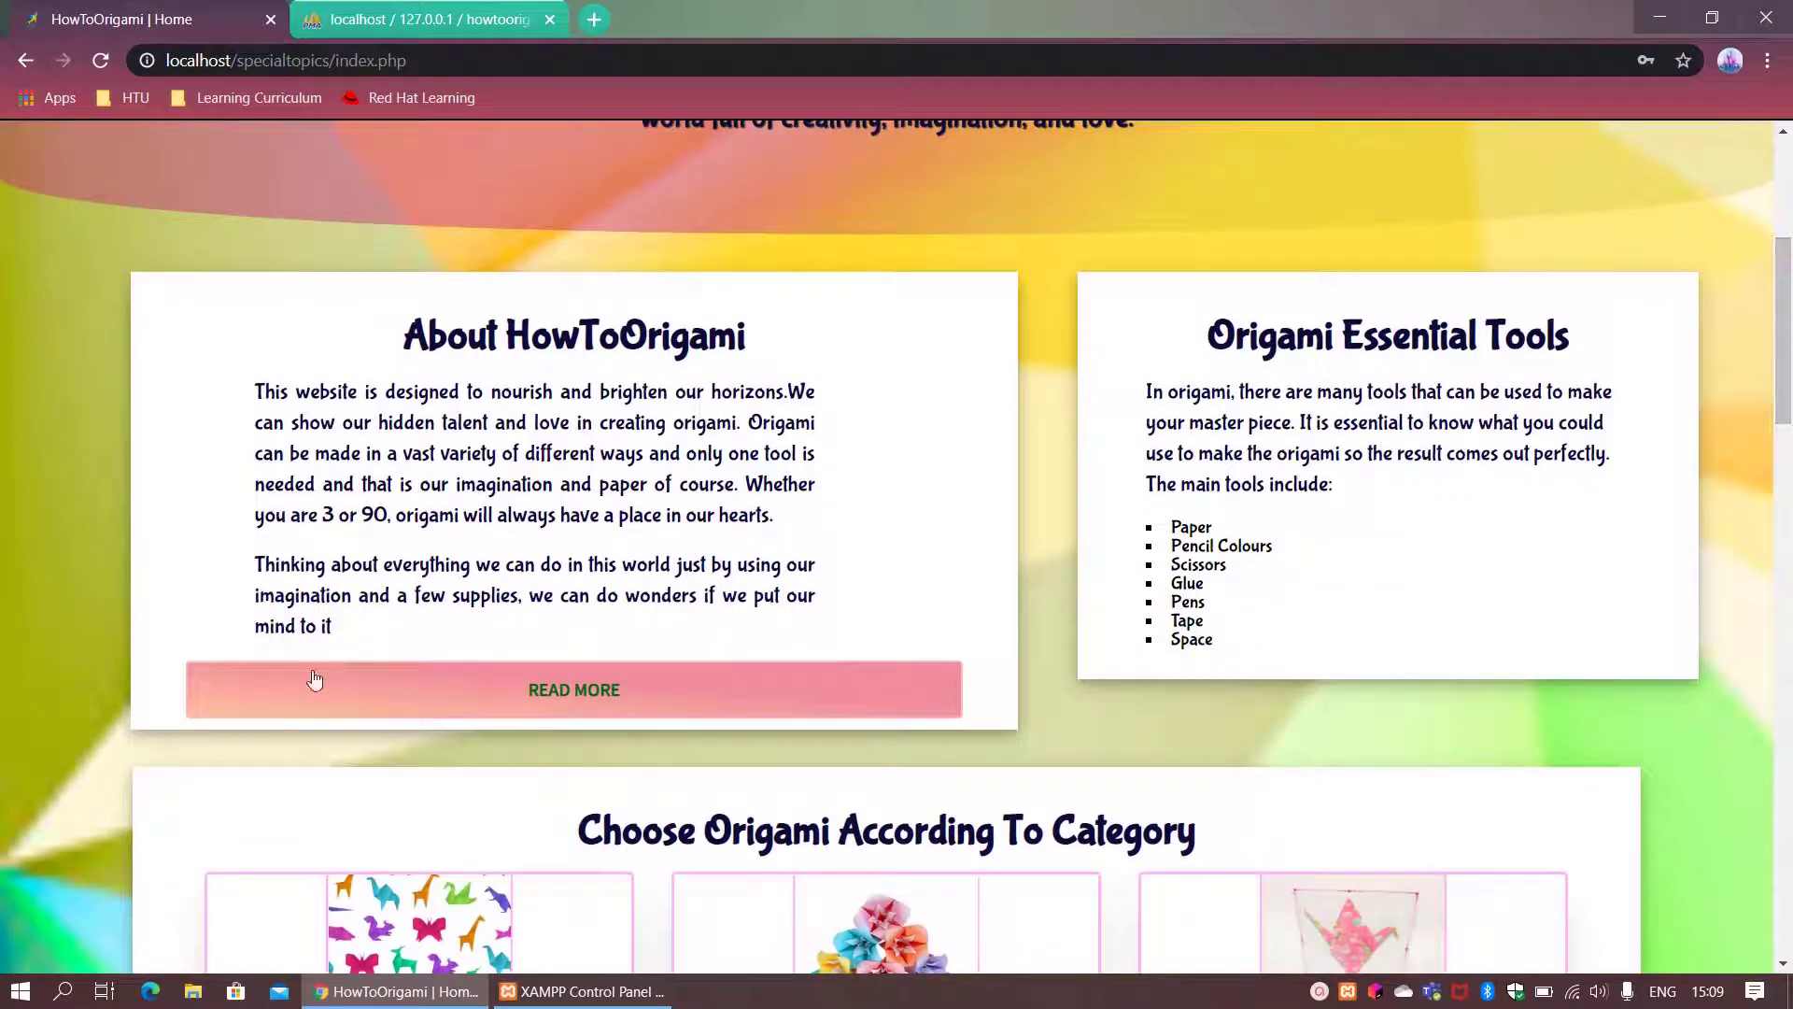
{"action": "left_click", "coordinate": [461, 697]}
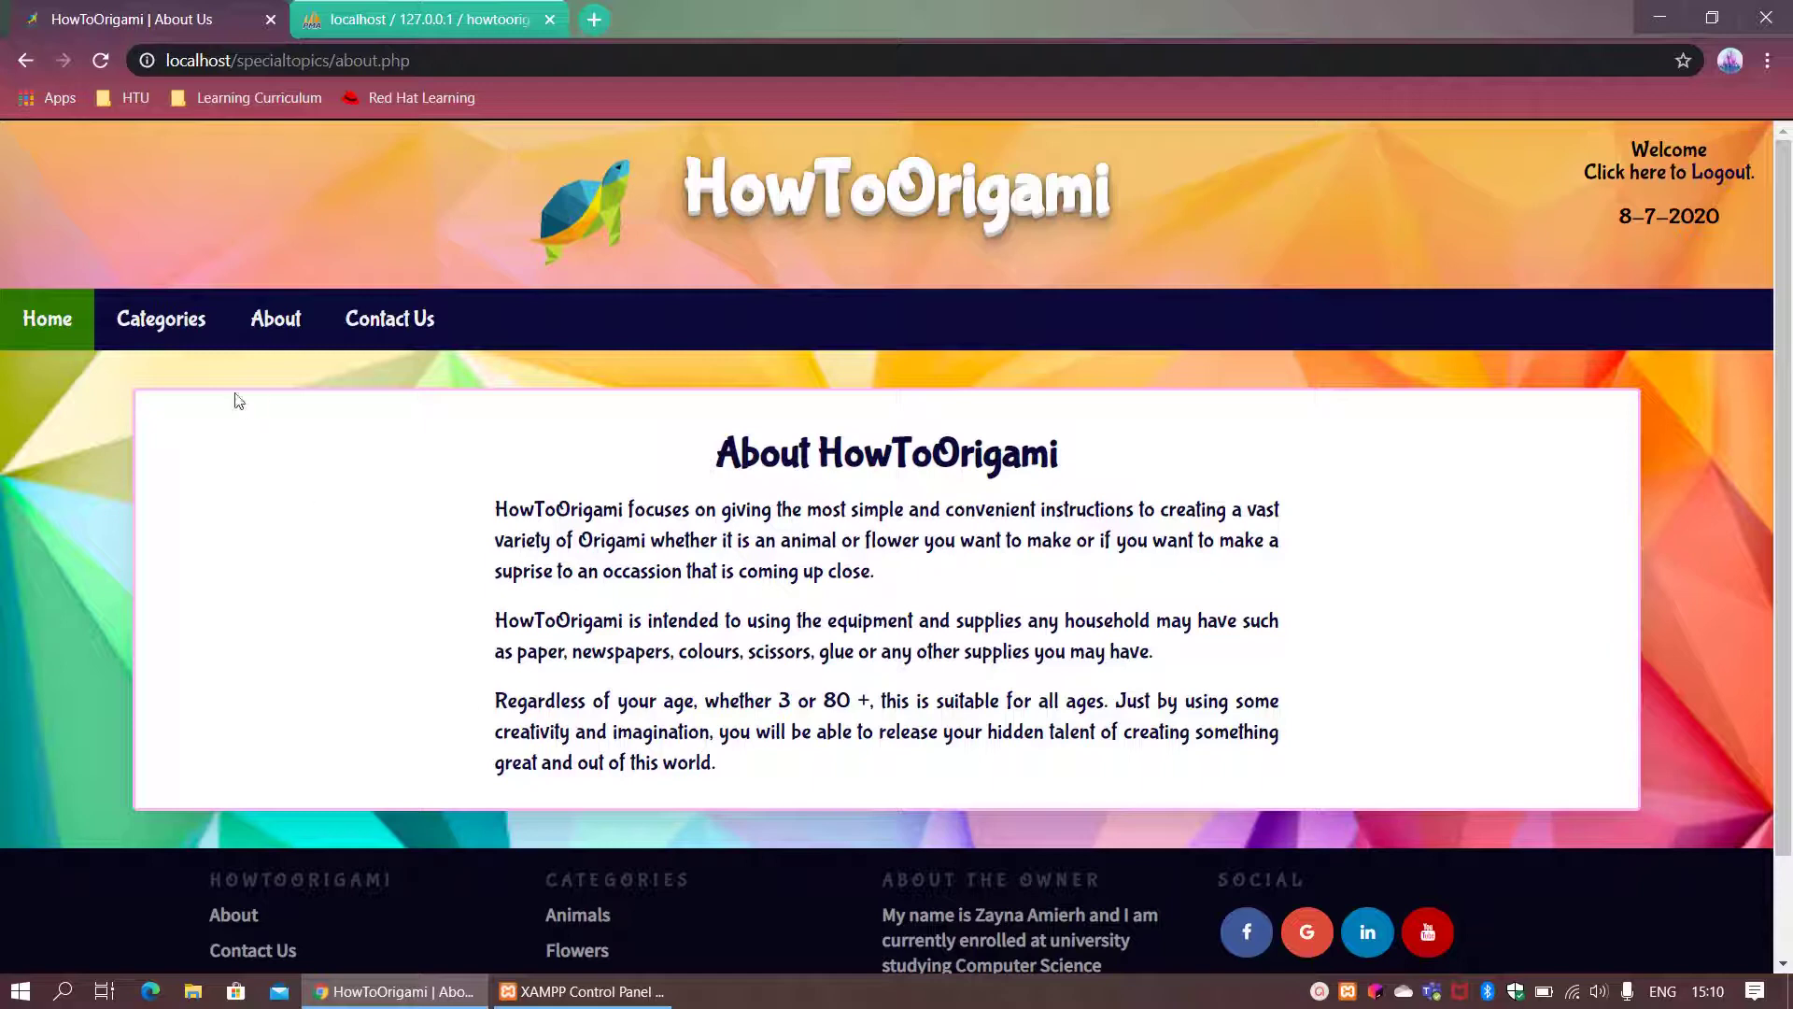
{"action": "left_click", "coordinate": [177, 318]}
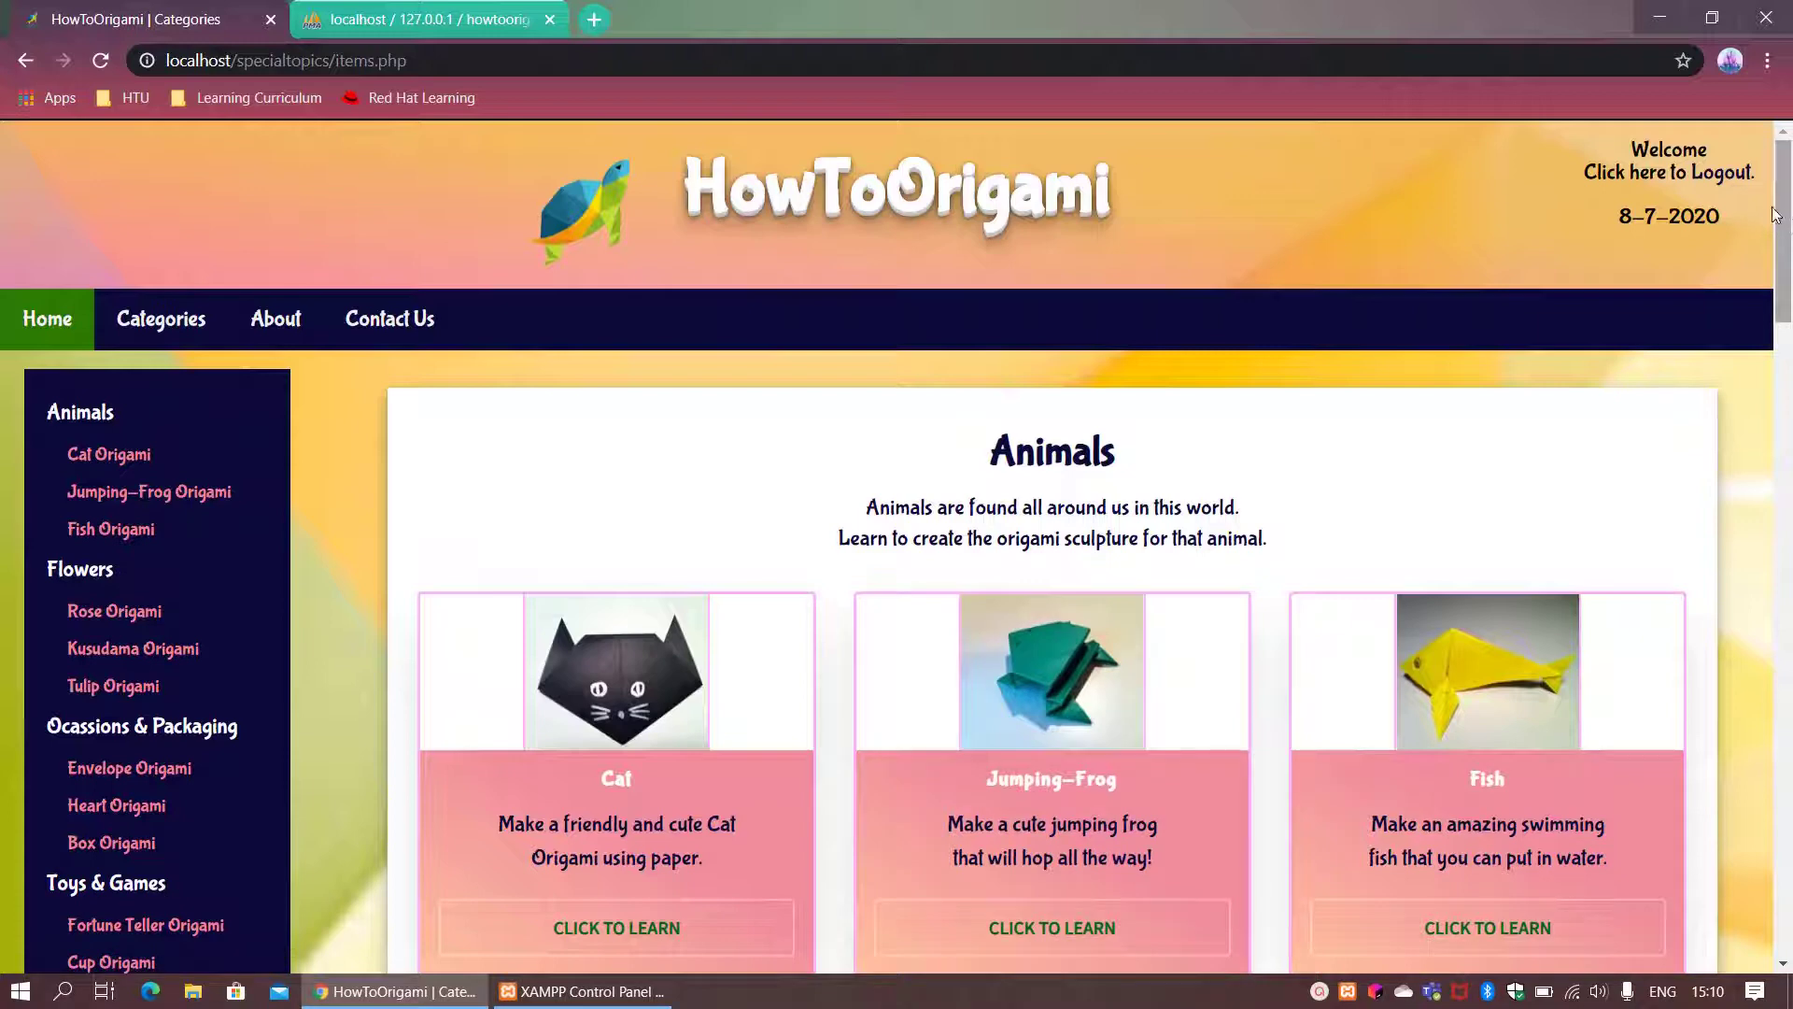
Step: Open the Fish card's instructions and scroll through its folding steps and back to the top
{"action": "left_click_drag", "start_coordinate": [1788, 221], "coordinate": [1788, 316]}
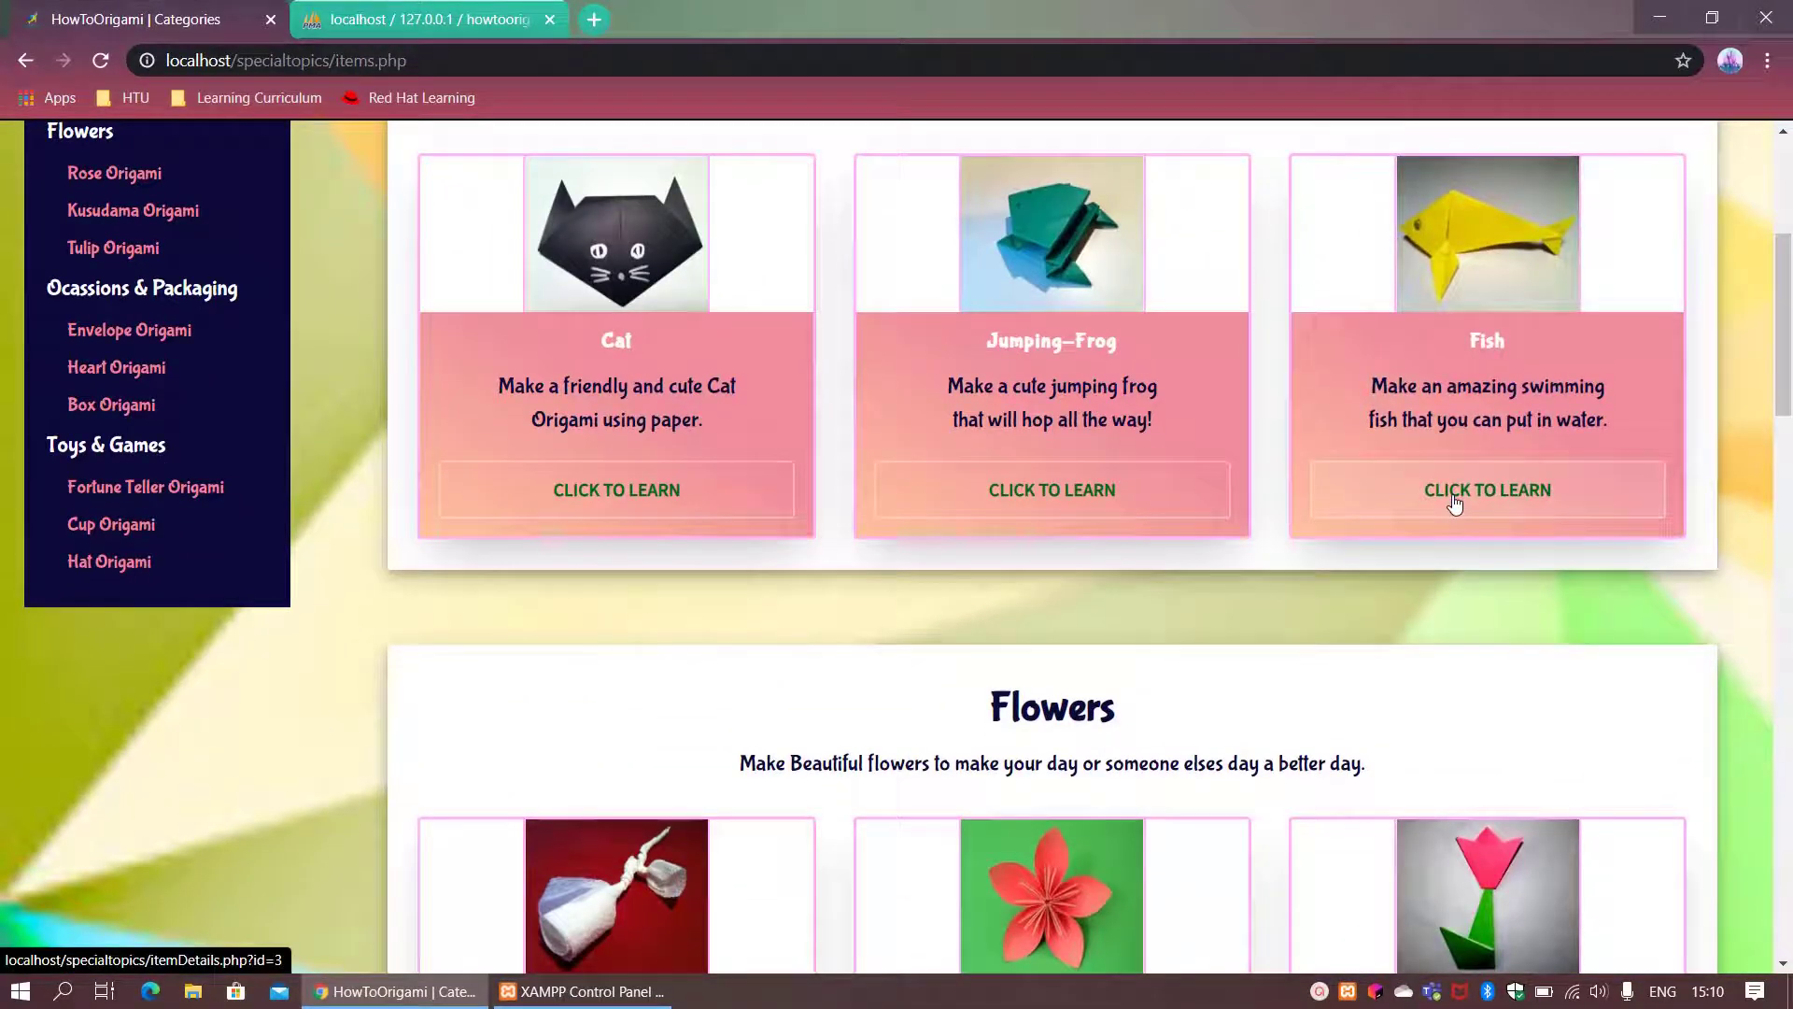
{"action": "left_click", "coordinate": [1454, 505]}
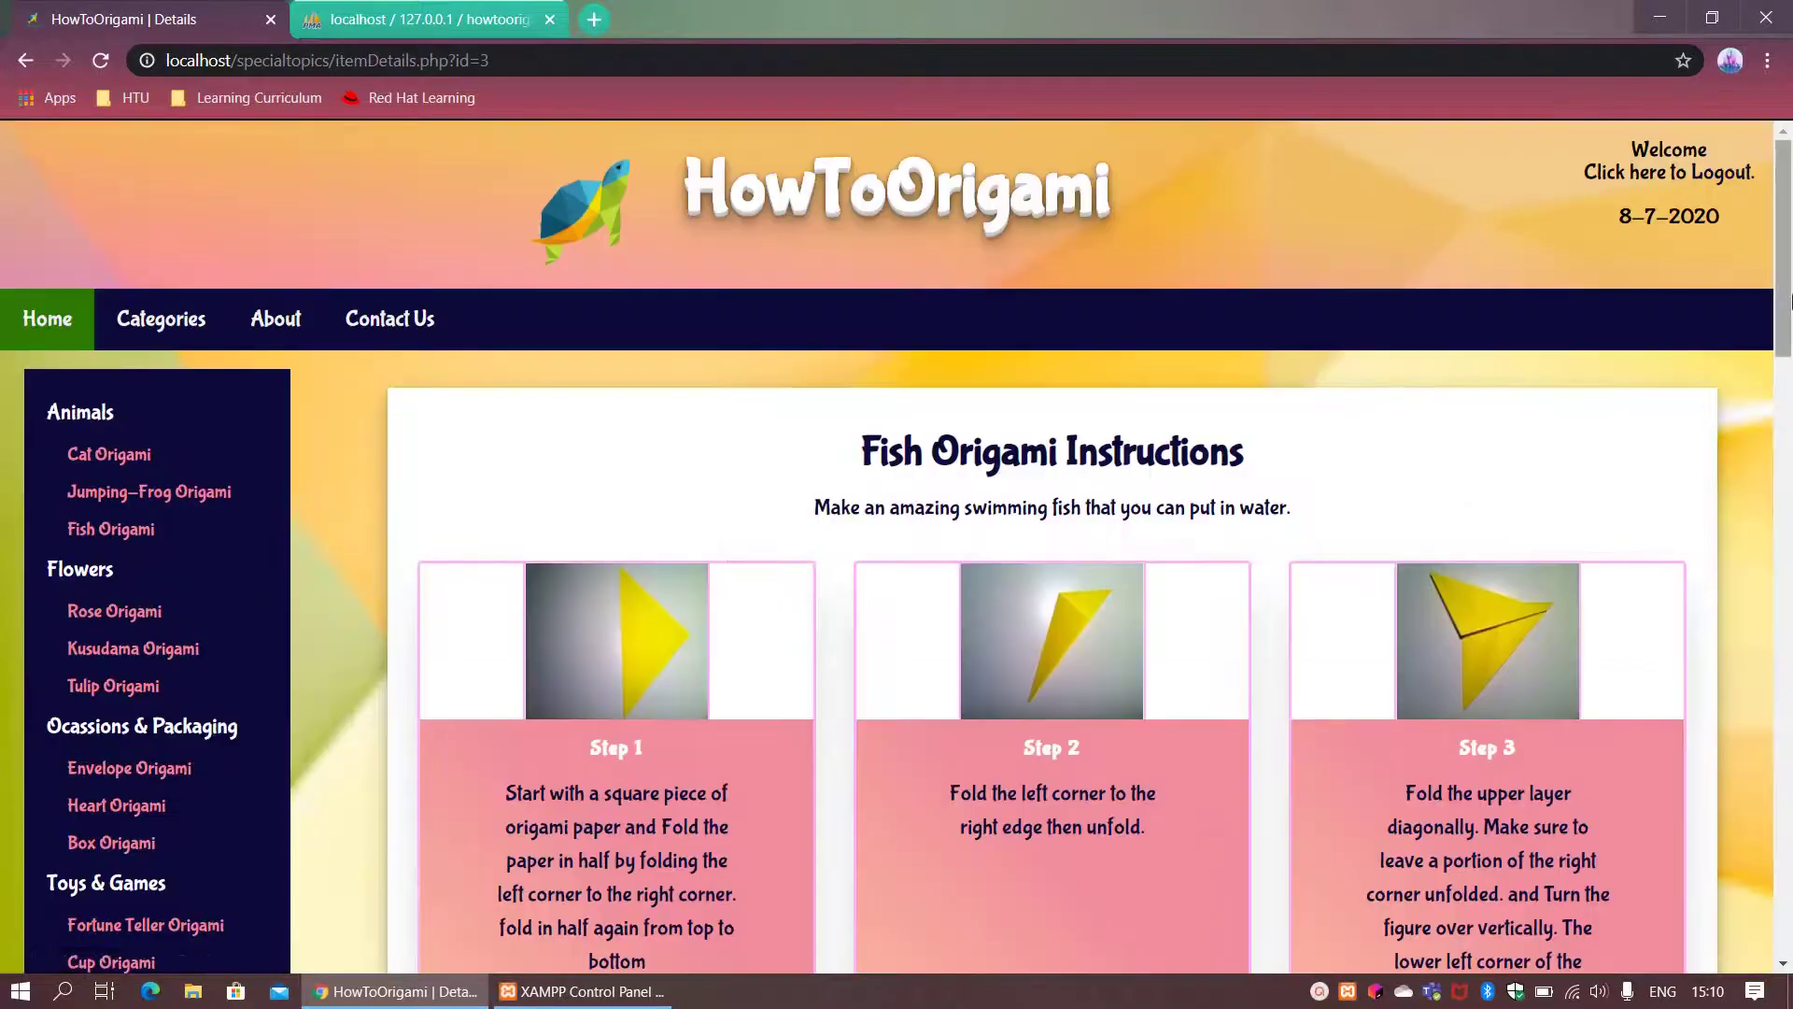
{"action": "left_click_drag", "start_coordinate": [1789, 298], "coordinate": [1781, 560]}
{"action": "right_click", "coordinate": [1781, 560]}
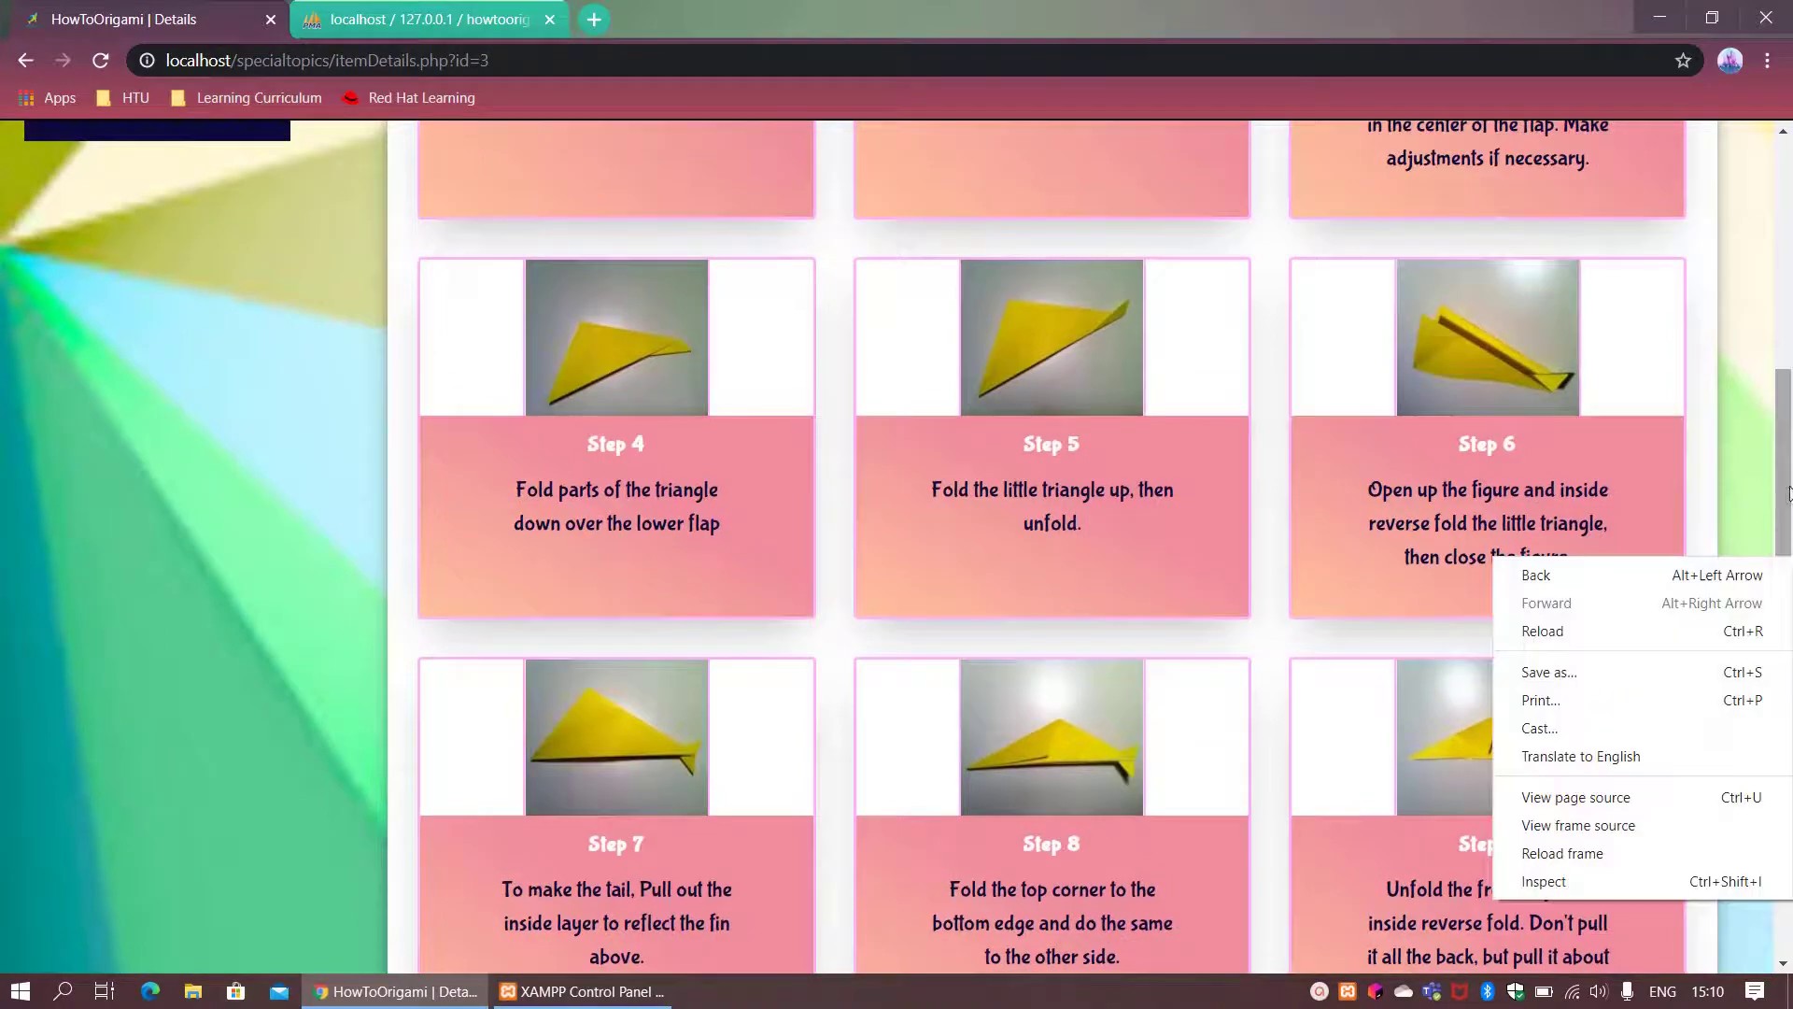
{"action": "left_click_drag", "start_coordinate": [1786, 486], "coordinate": [1789, 297]}
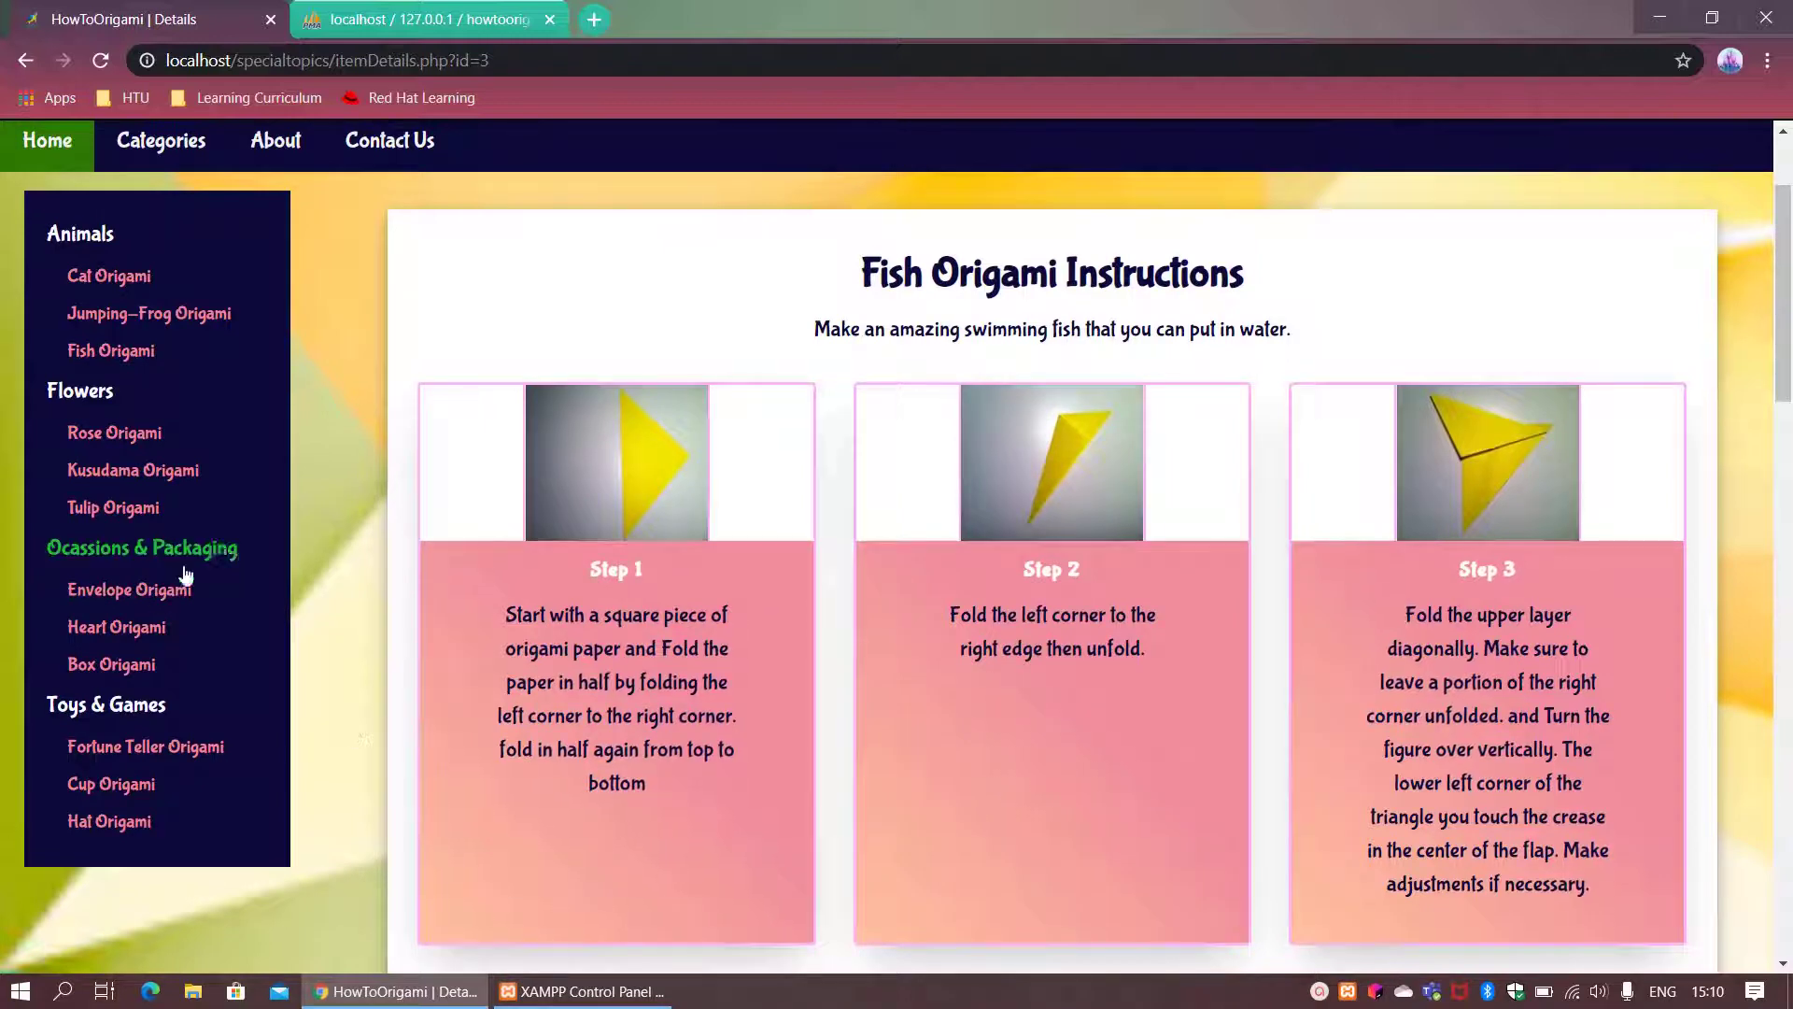
{"action": "left_click", "coordinate": [132, 666]}
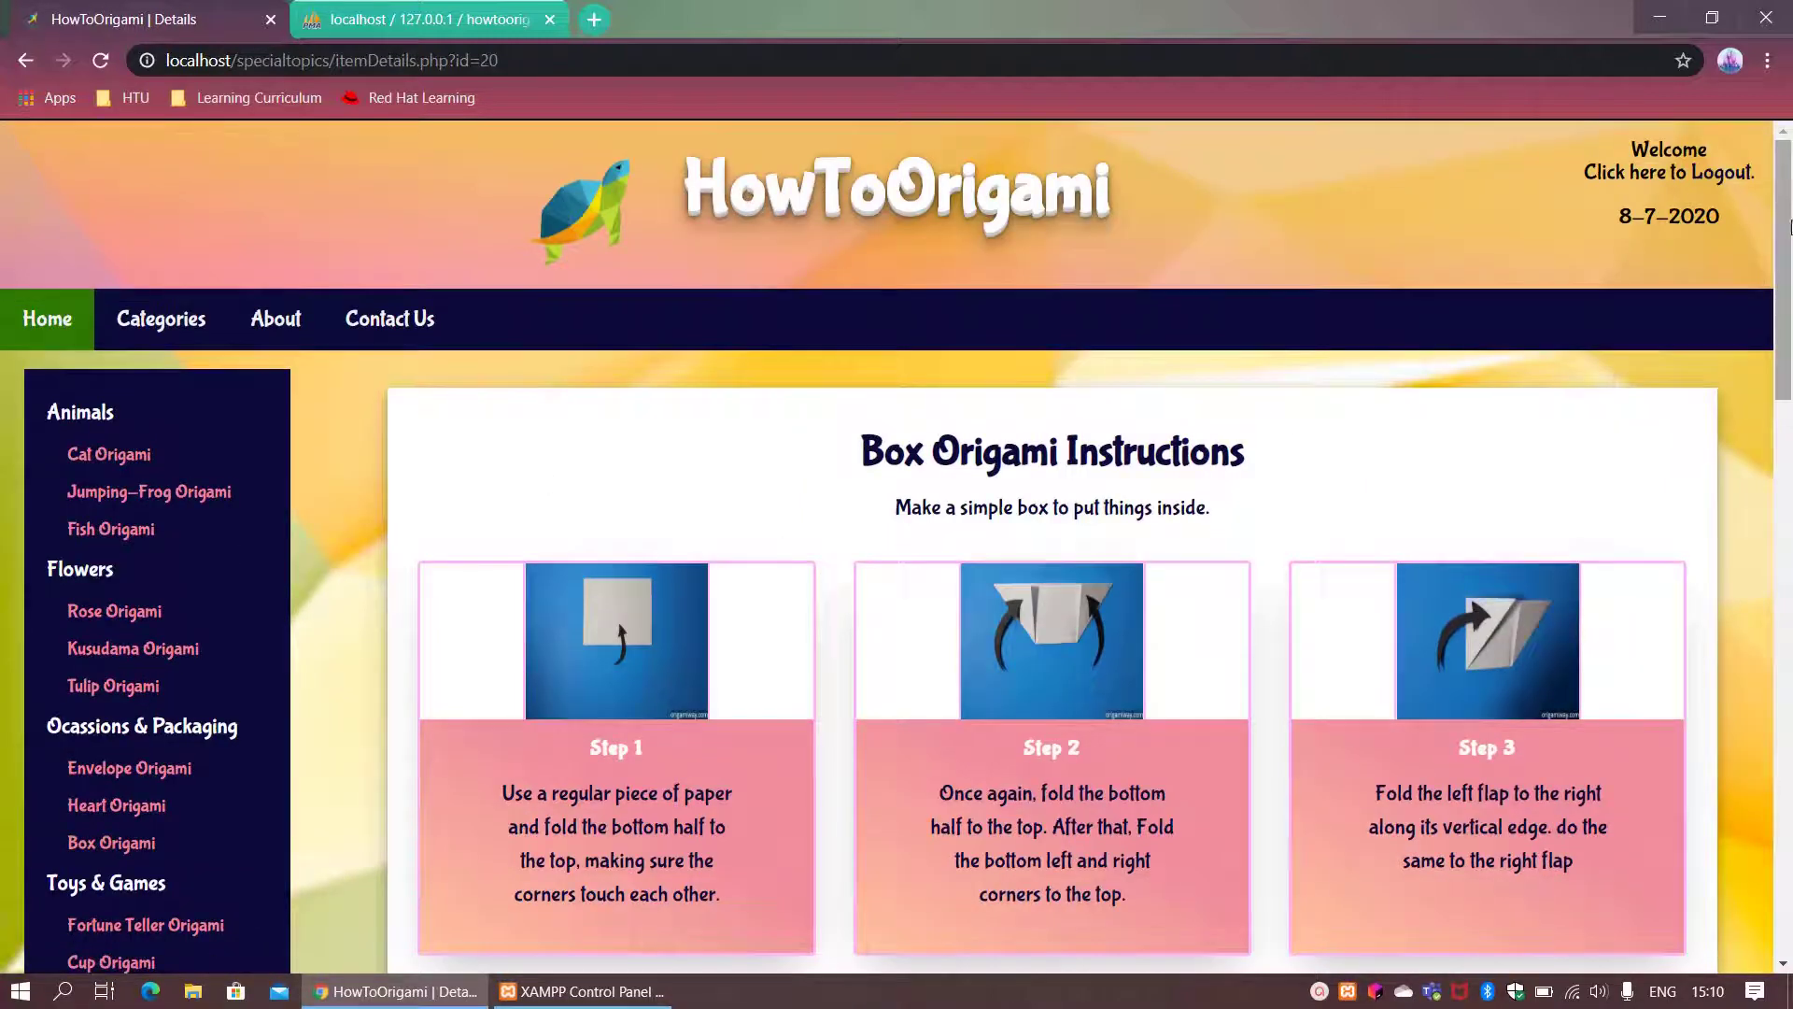
{"action": "left_click_drag", "start_coordinate": [1788, 227], "coordinate": [1788, 547]}
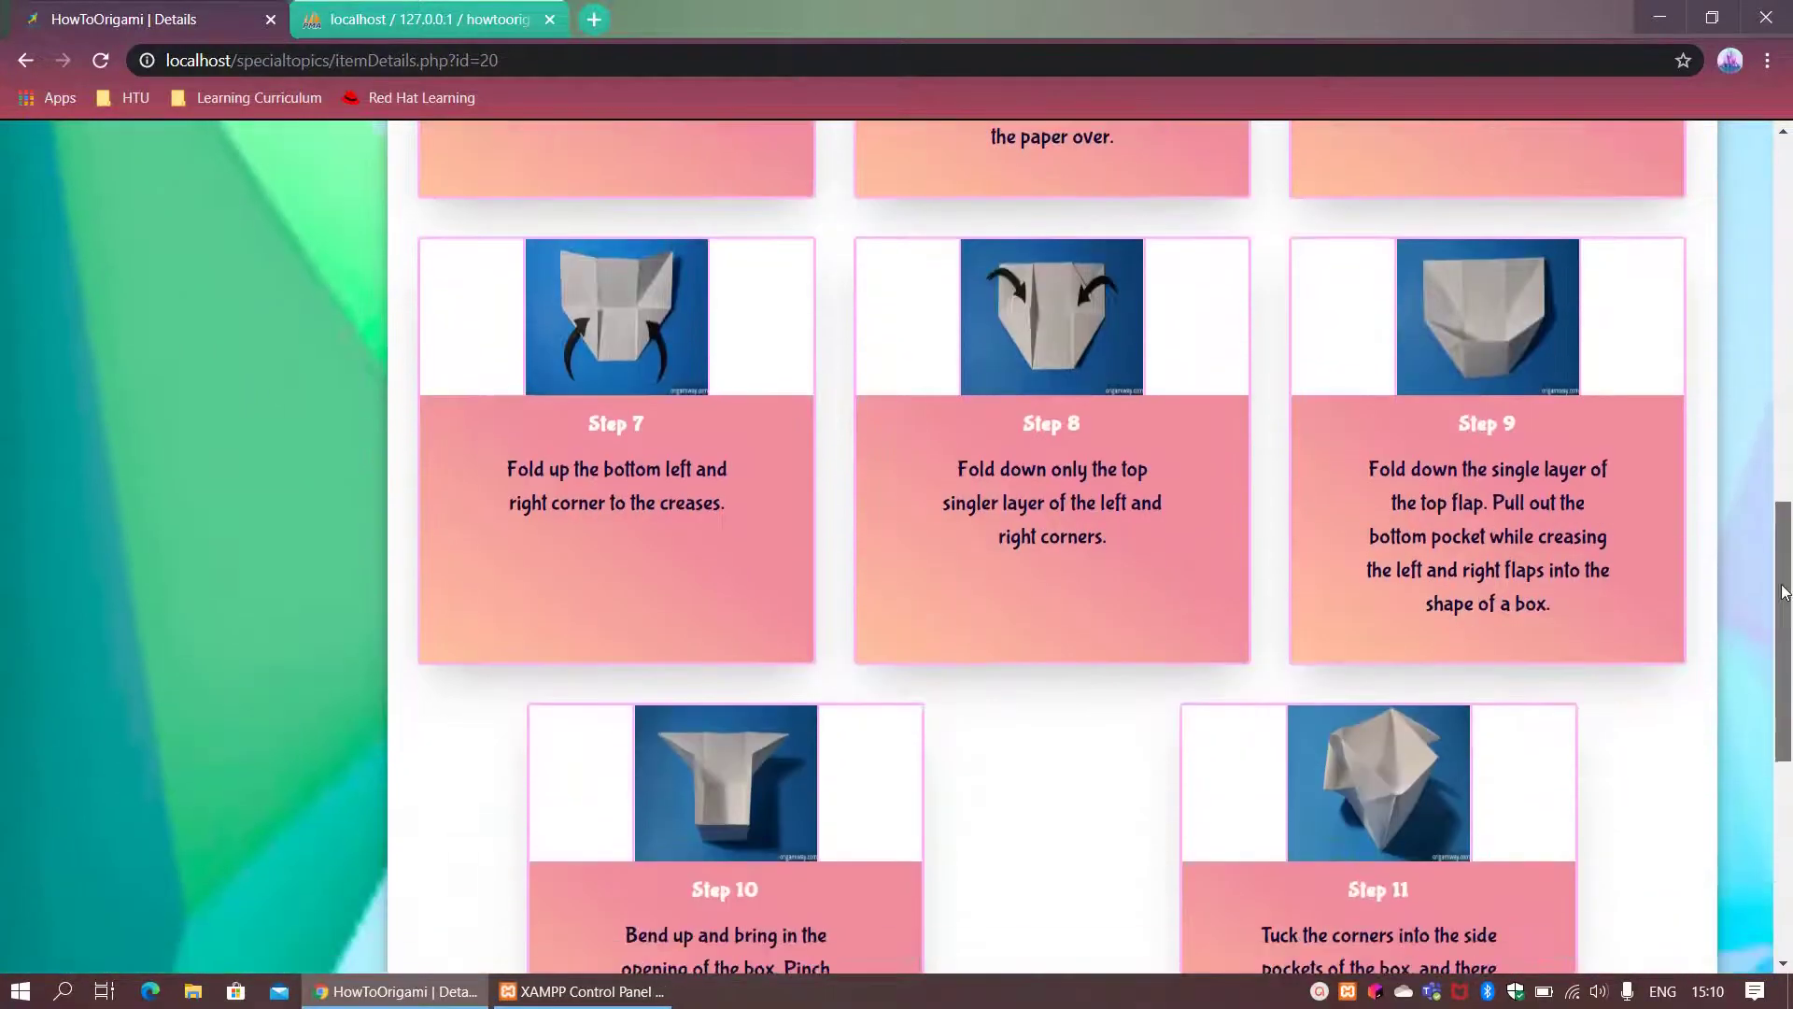
{"action": "left_click_drag", "start_coordinate": [1784, 591], "coordinate": [1783, 355]}
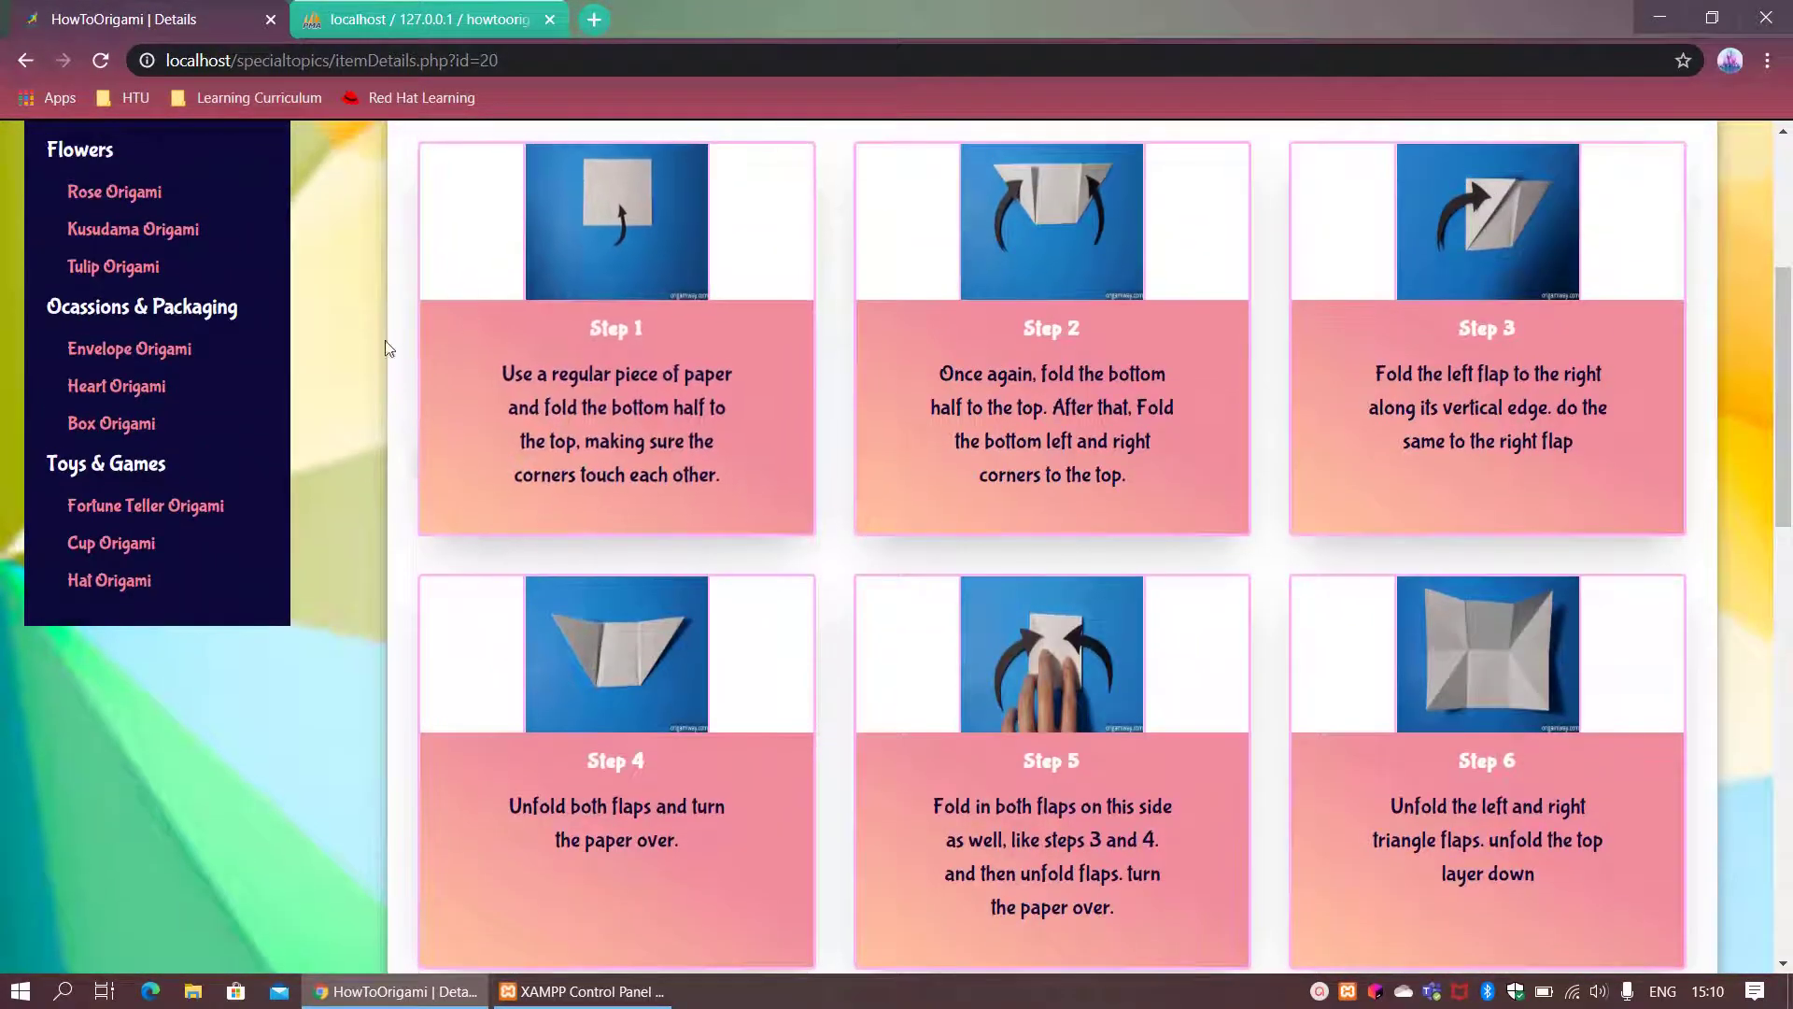
Step: Show the Toys & Games category and scroll to the Helpful Tips And Tricks list
{"action": "left_click", "coordinate": [131, 477]}
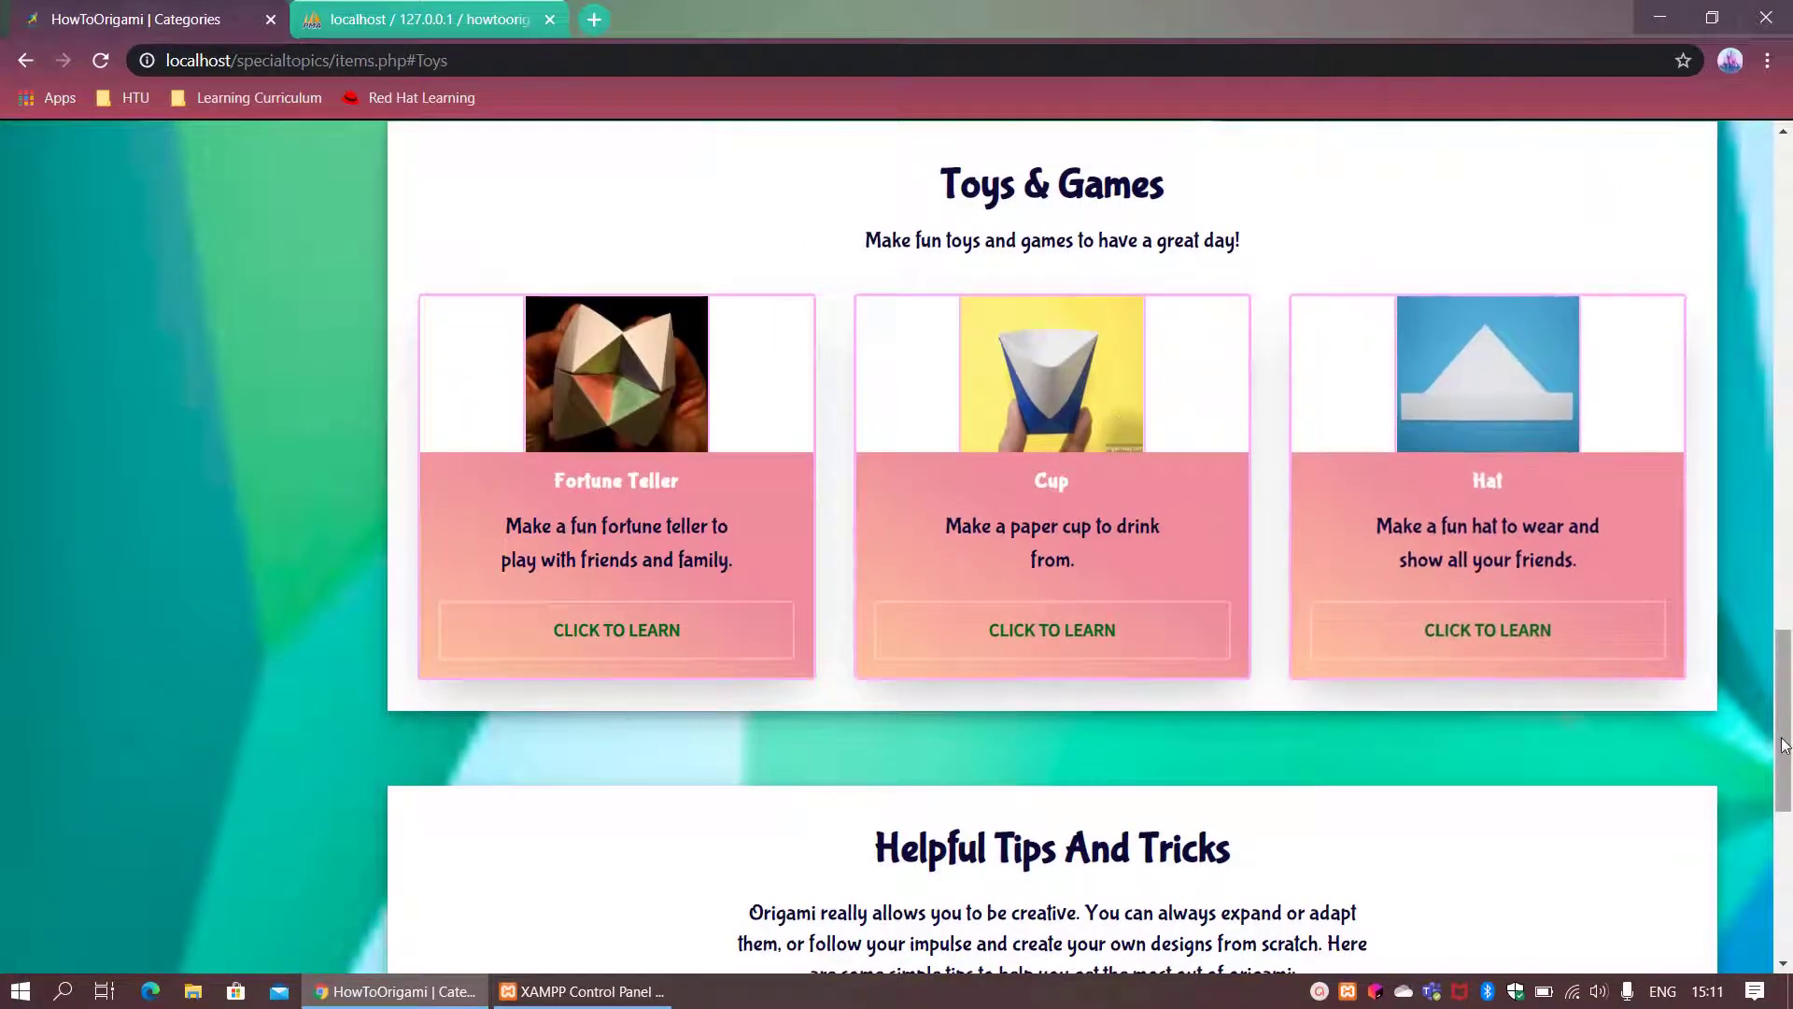
{"action": "left_click_drag", "start_coordinate": [1789, 709], "coordinate": [1789, 822]}
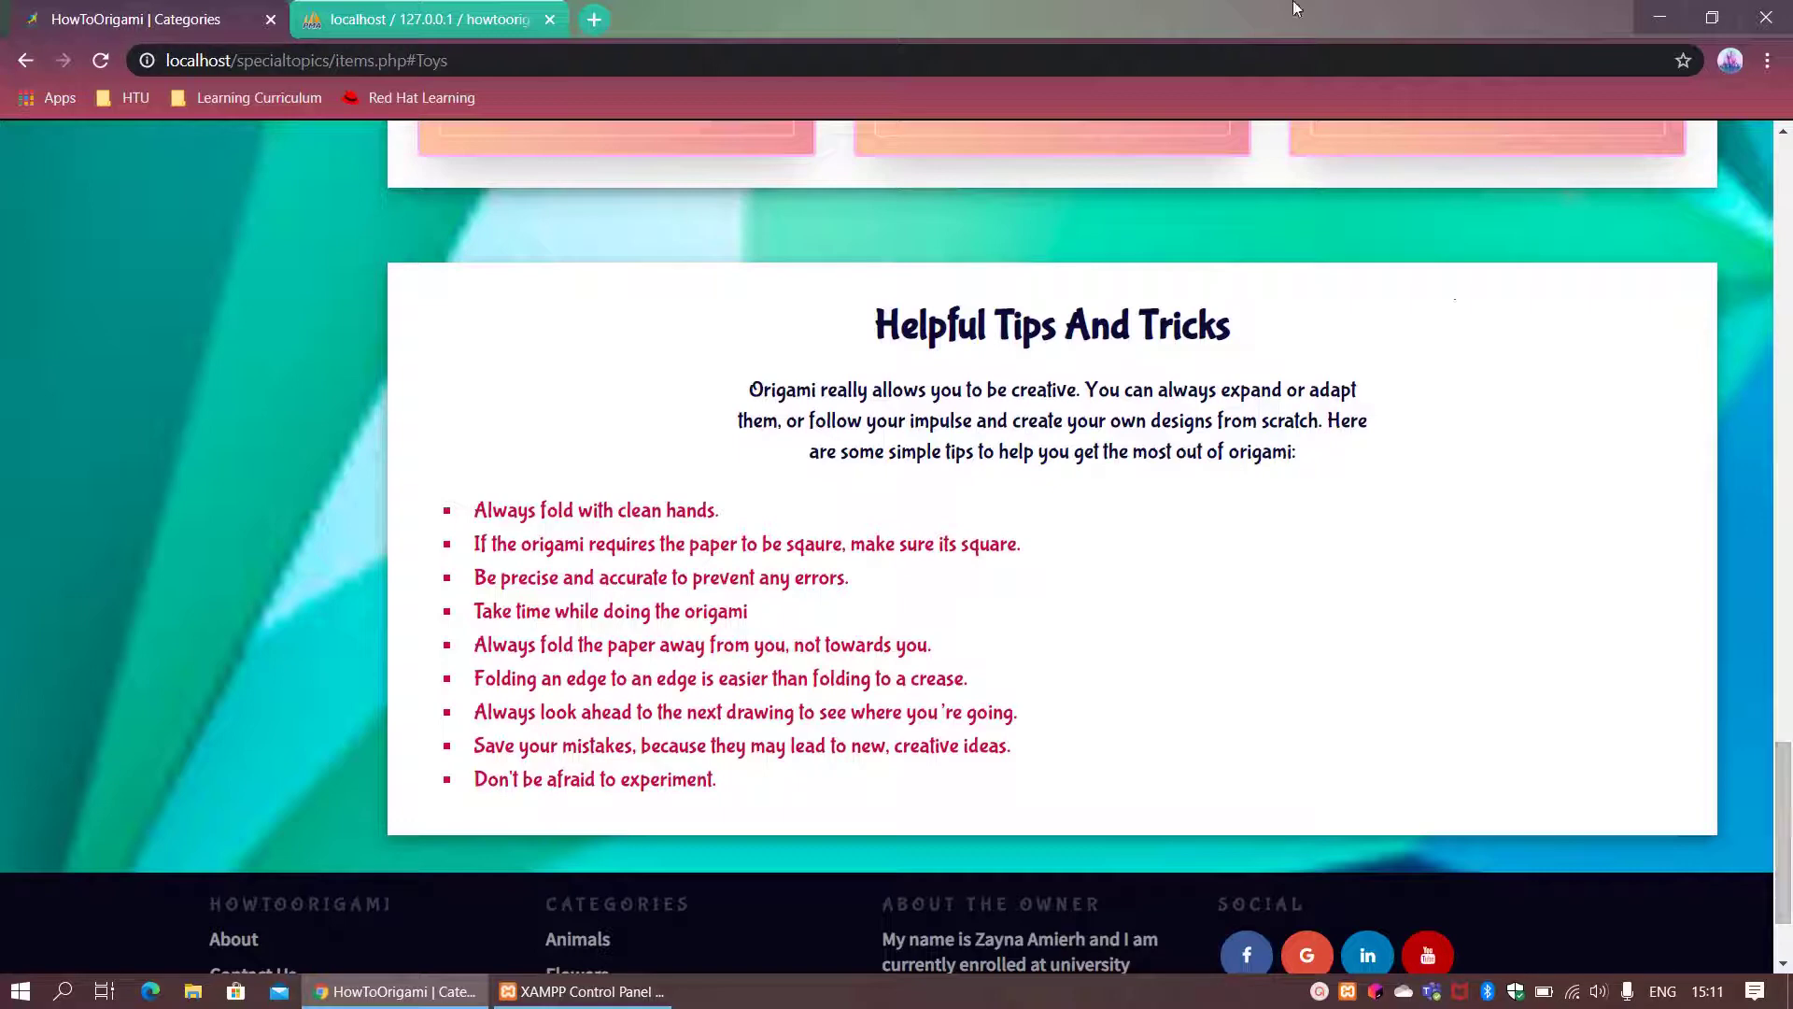
{"action": "left_click_drag", "start_coordinate": [1266, 19], "coordinate": [969, 82]}
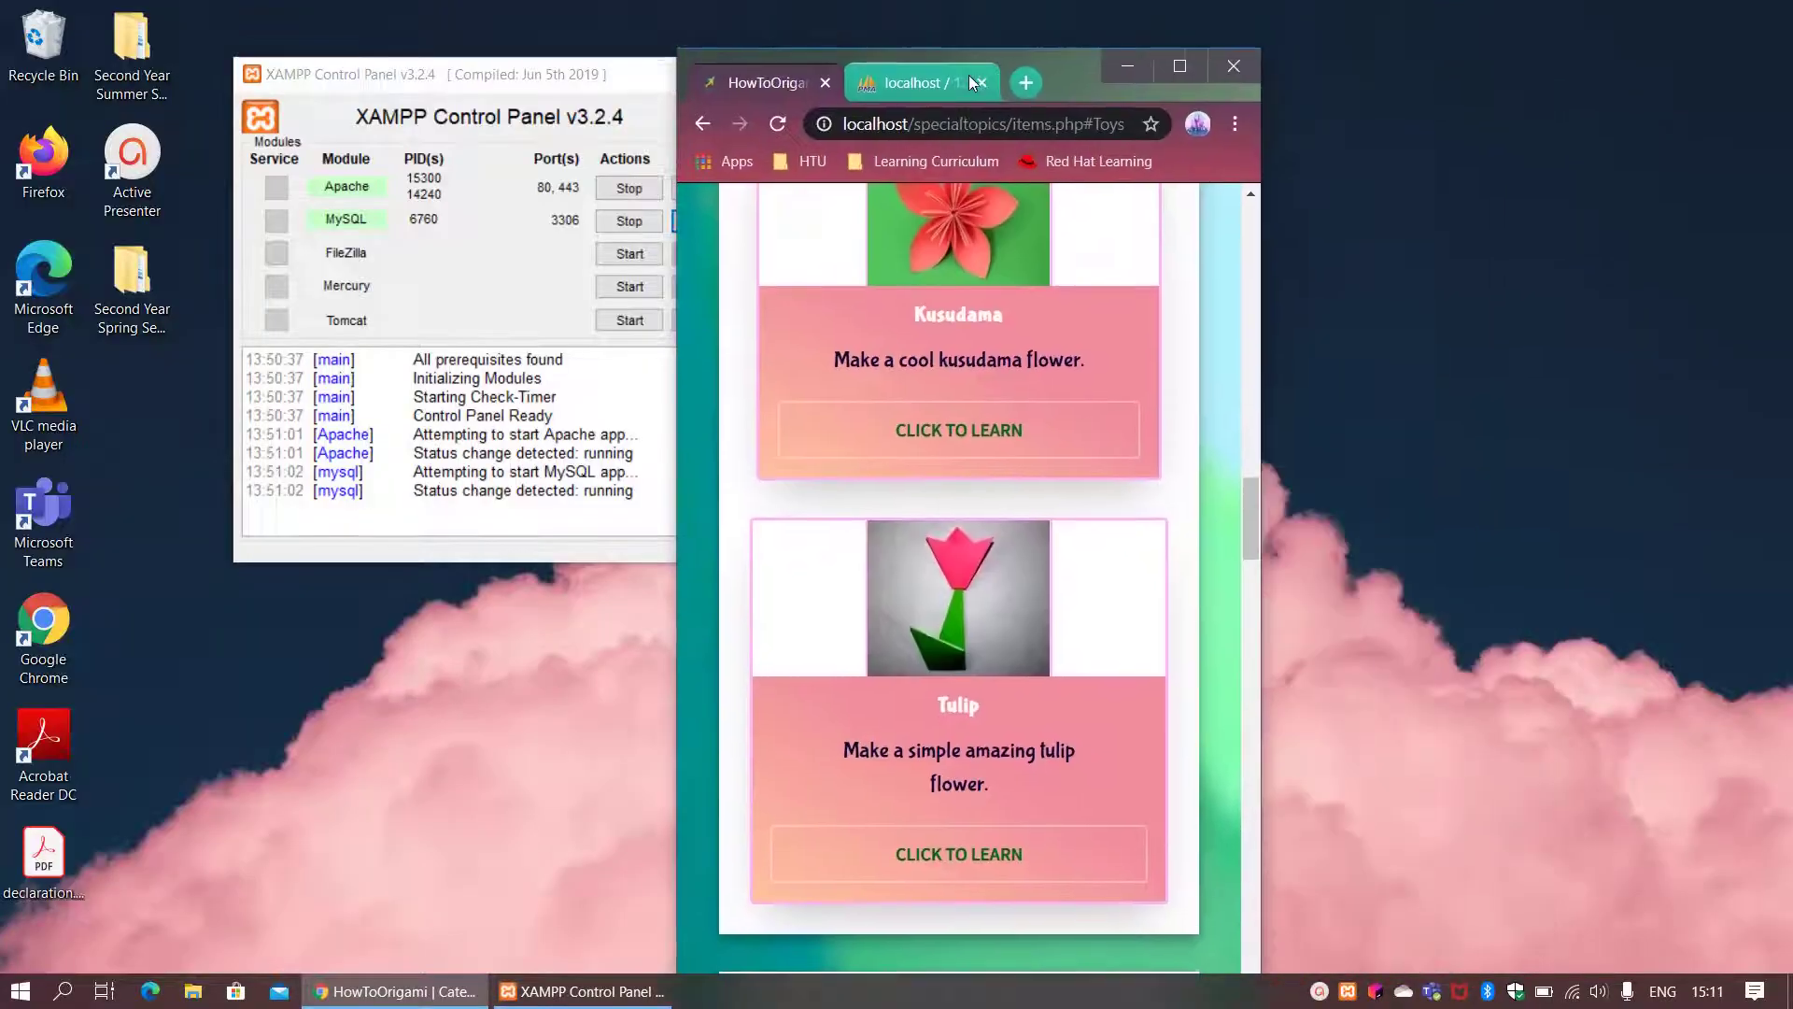
{"action": "left_click_drag", "start_coordinate": [1248, 532], "coordinate": [1246, 306]}
{"action": "left_click_drag", "start_coordinate": [1270, 244], "coordinate": [1782, 236]}
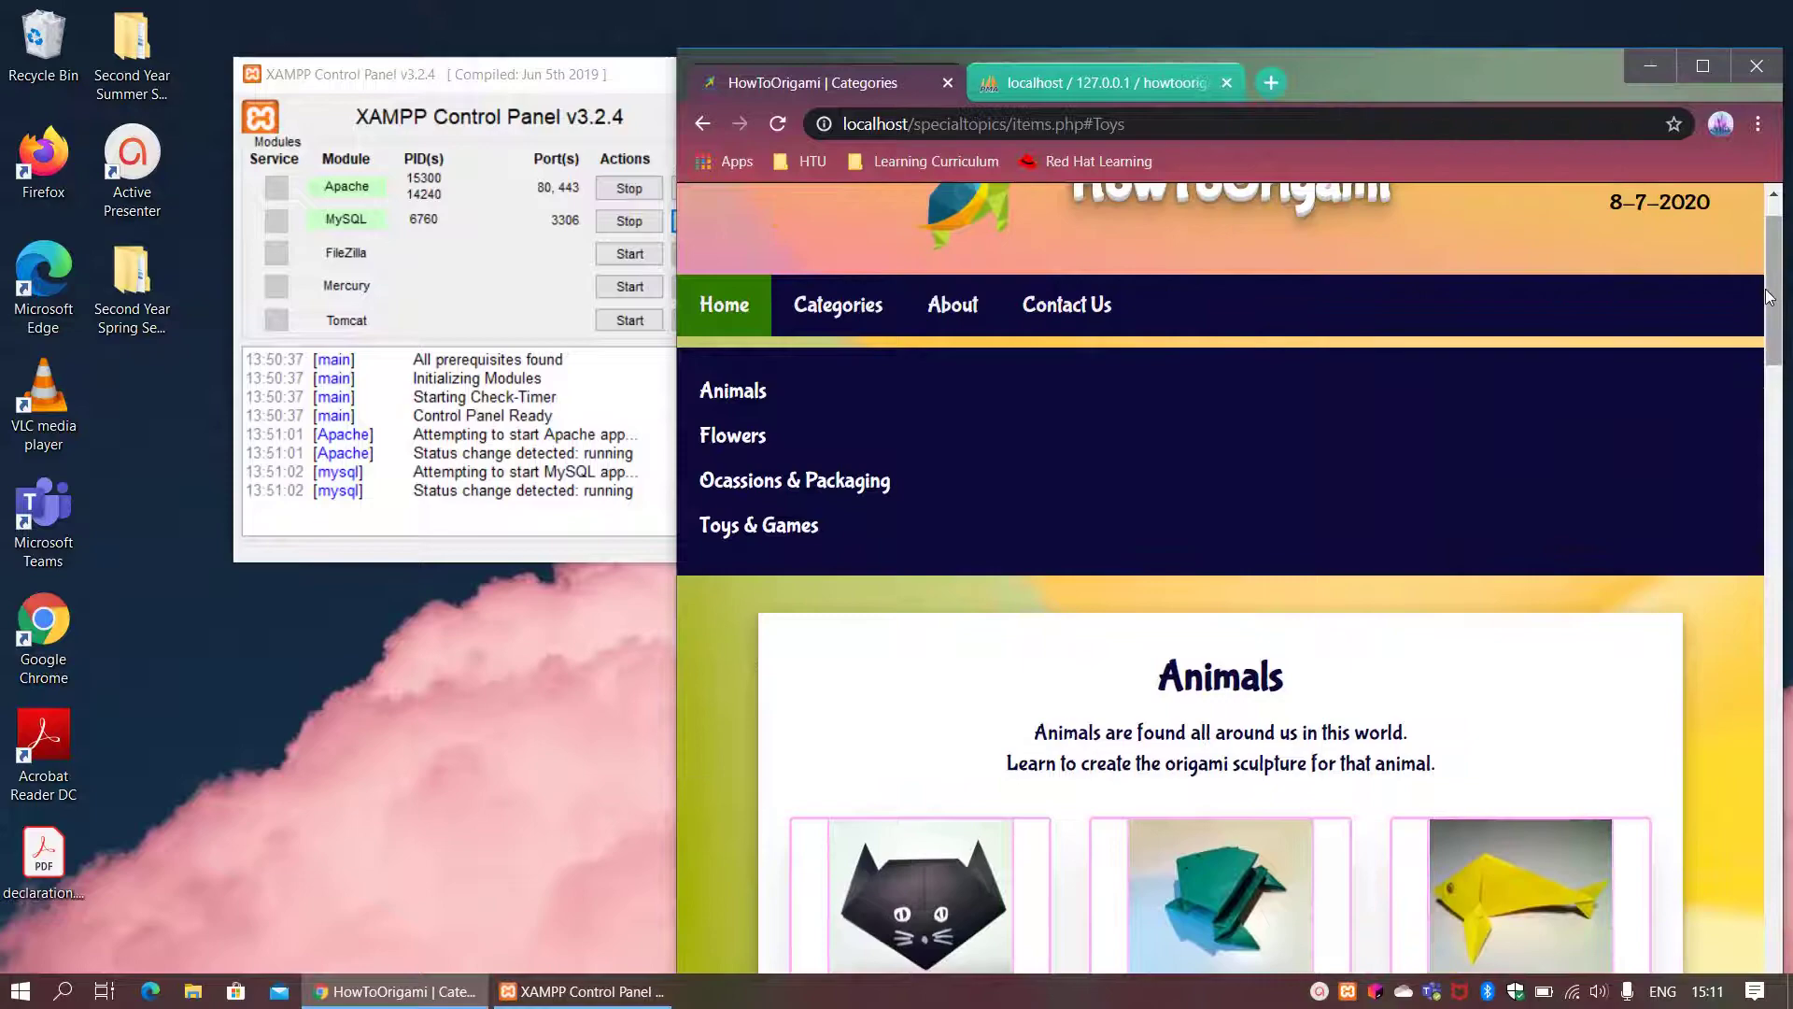
{"action": "scroll", "coordinate": [1784, 366], "scroll_direction": "down", "scroll_amount": 3}
{"action": "left_click_drag", "start_coordinate": [1784, 366], "coordinate": [1751, 266]}
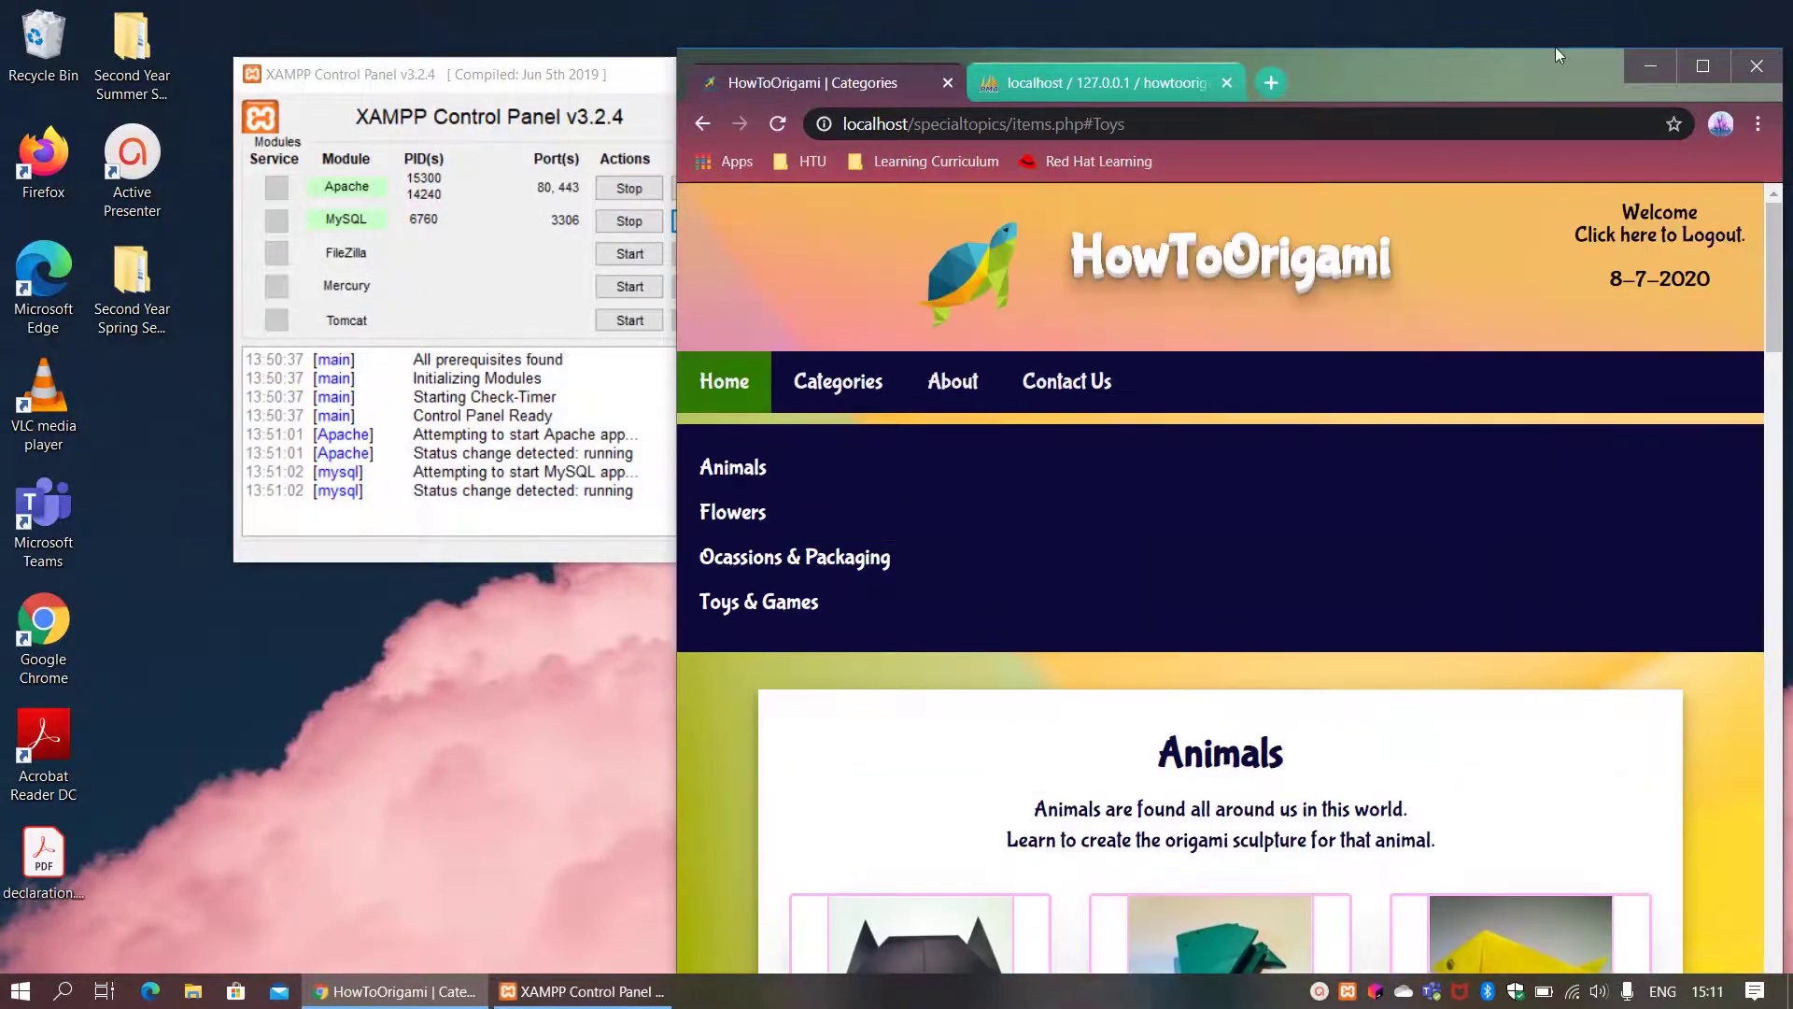
{"action": "left_click_drag", "start_coordinate": [1555, 47], "coordinate": [1361, 5]}
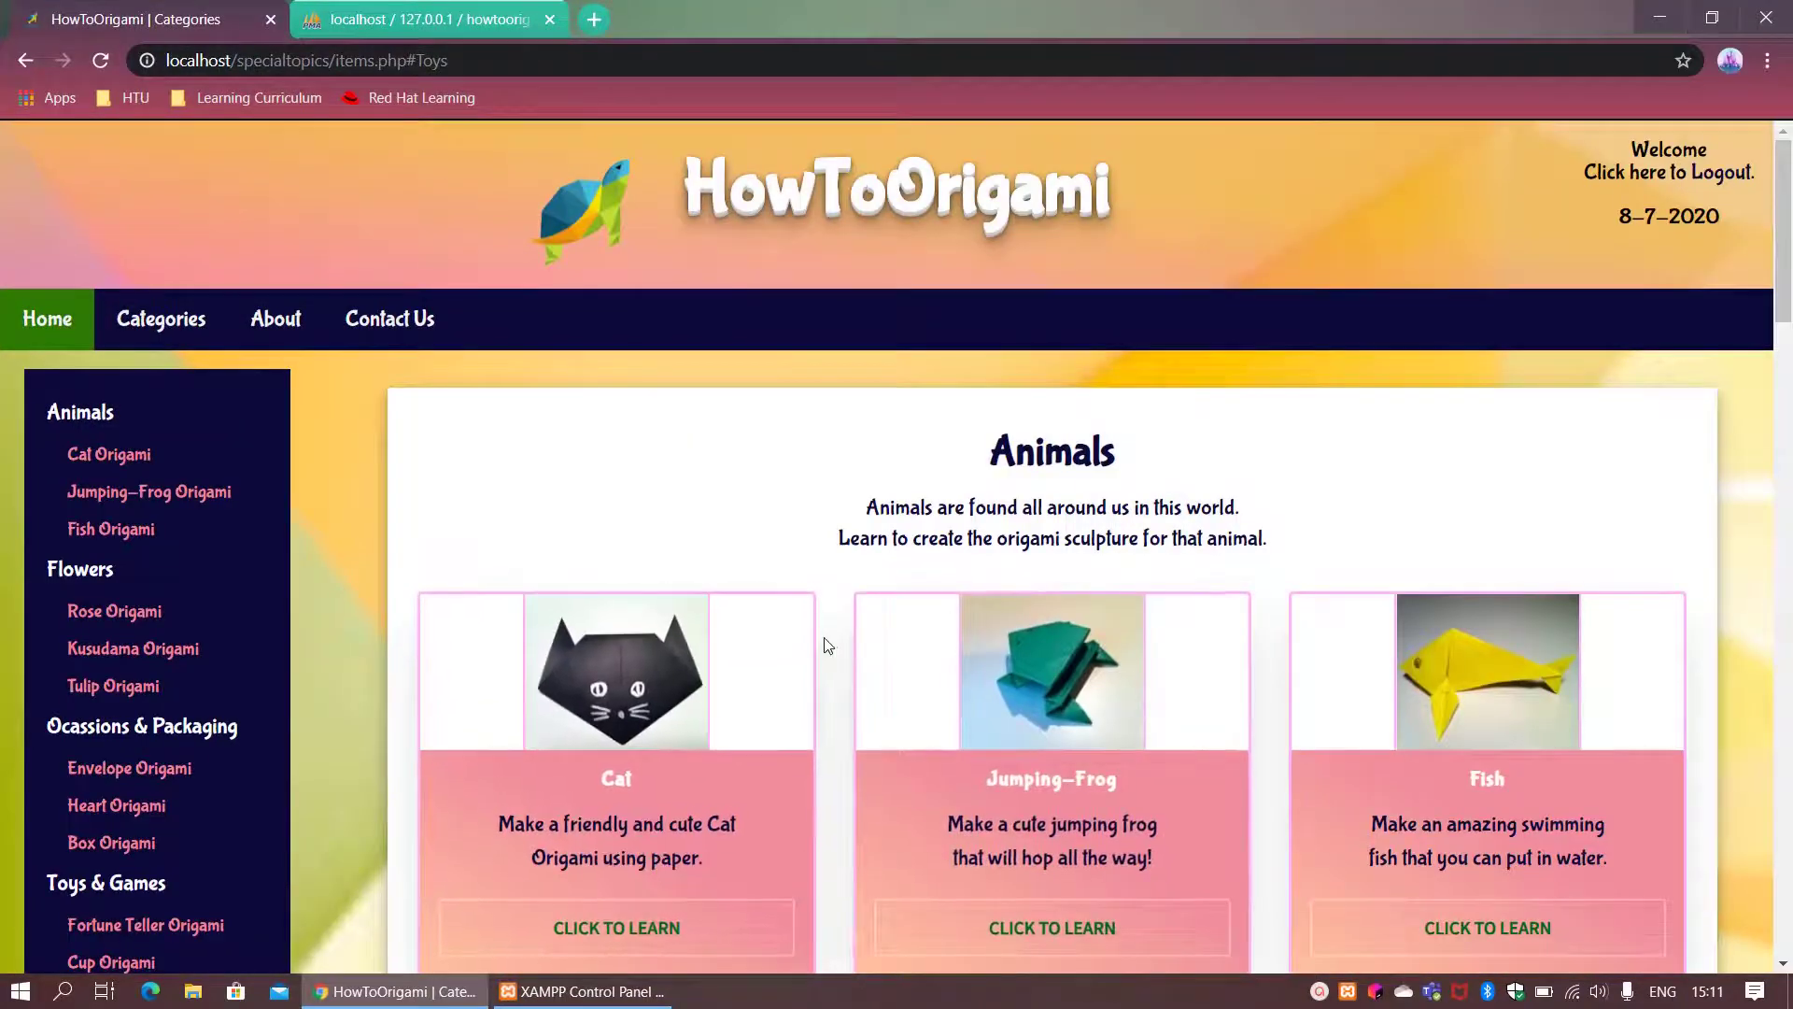
Step: On the Contact Us page, enter the sender's full name and e-mail address
{"action": "left_click", "coordinate": [404, 329]}
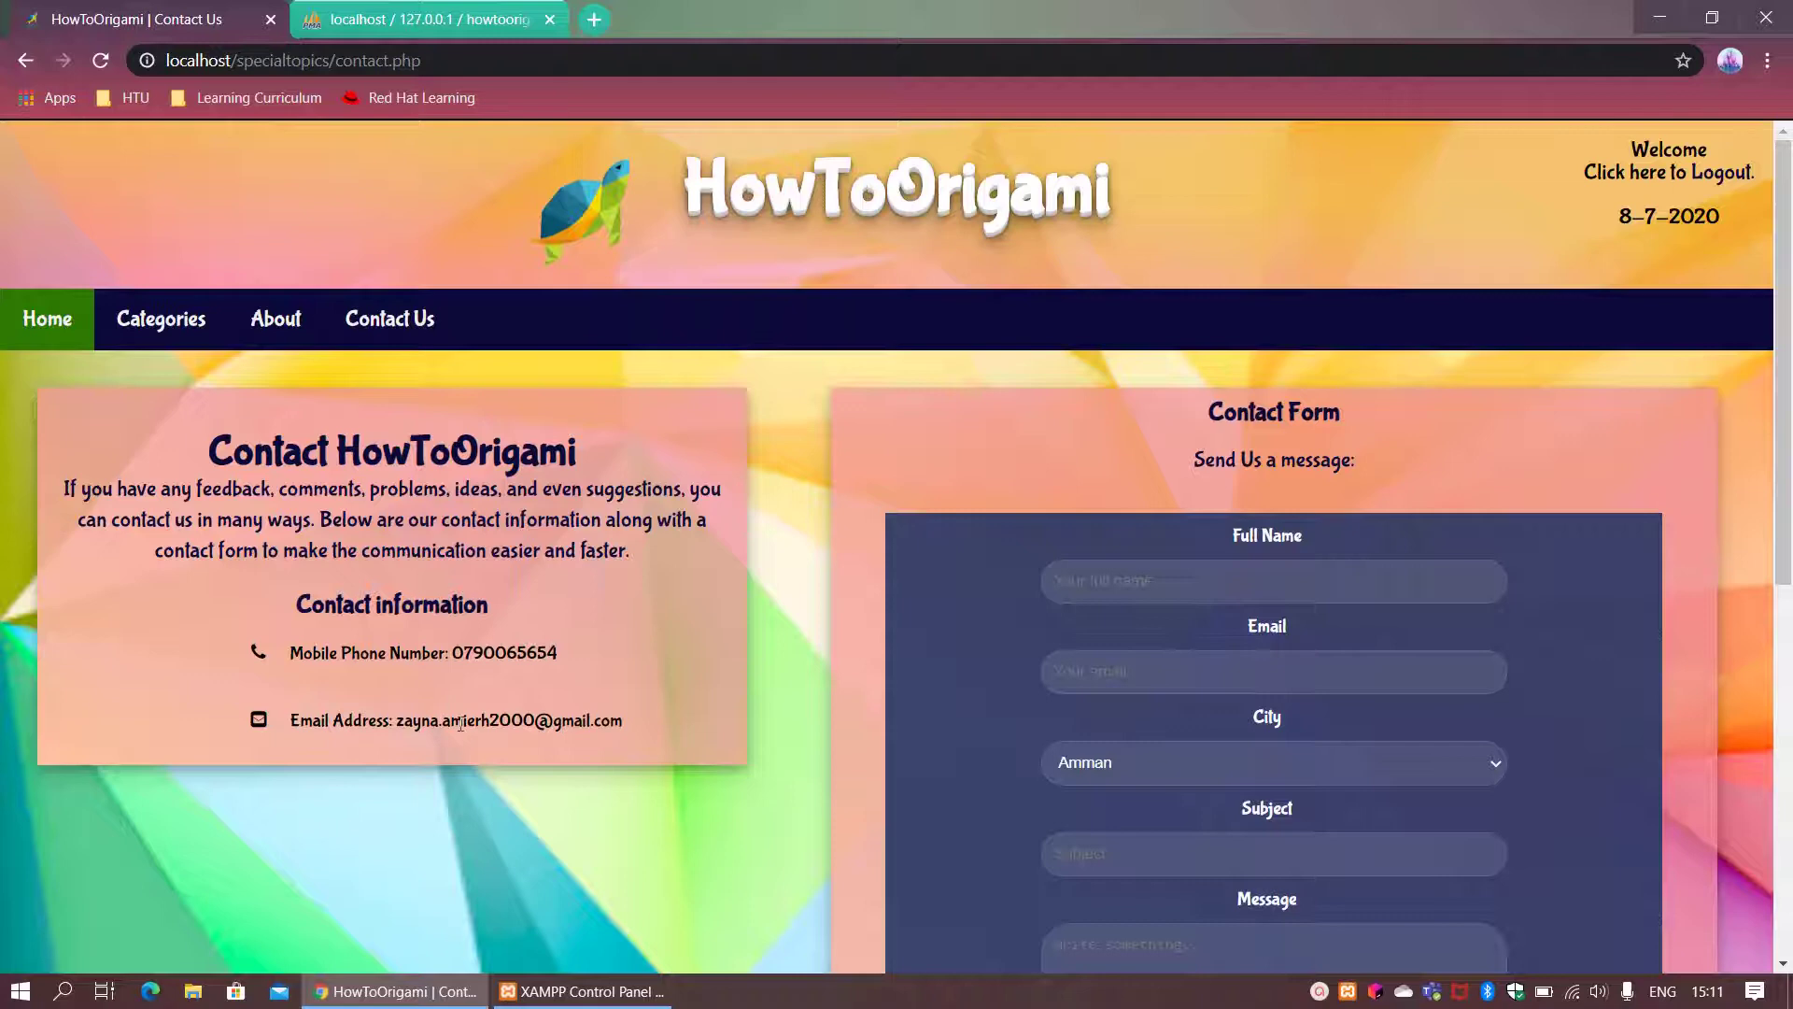
{"action": "left_click_drag", "start_coordinate": [1788, 383], "coordinate": [1781, 526]}
{"action": "left_click", "coordinate": [1145, 315]}
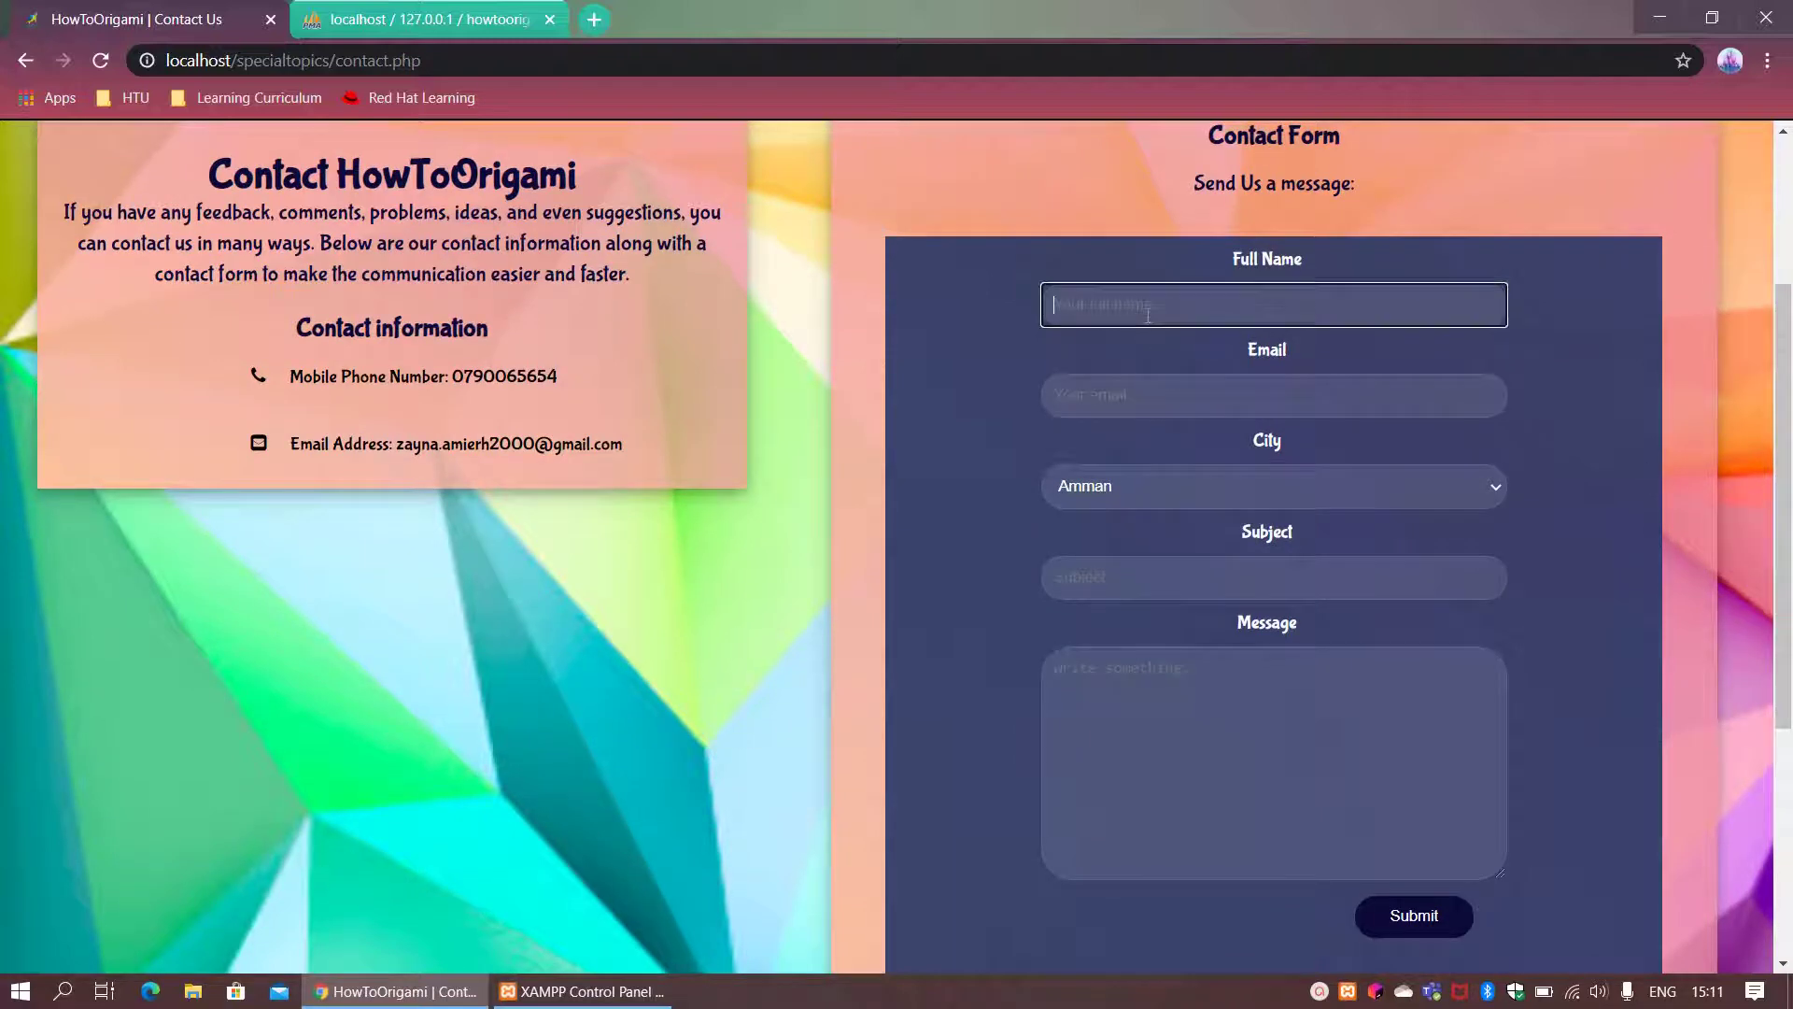
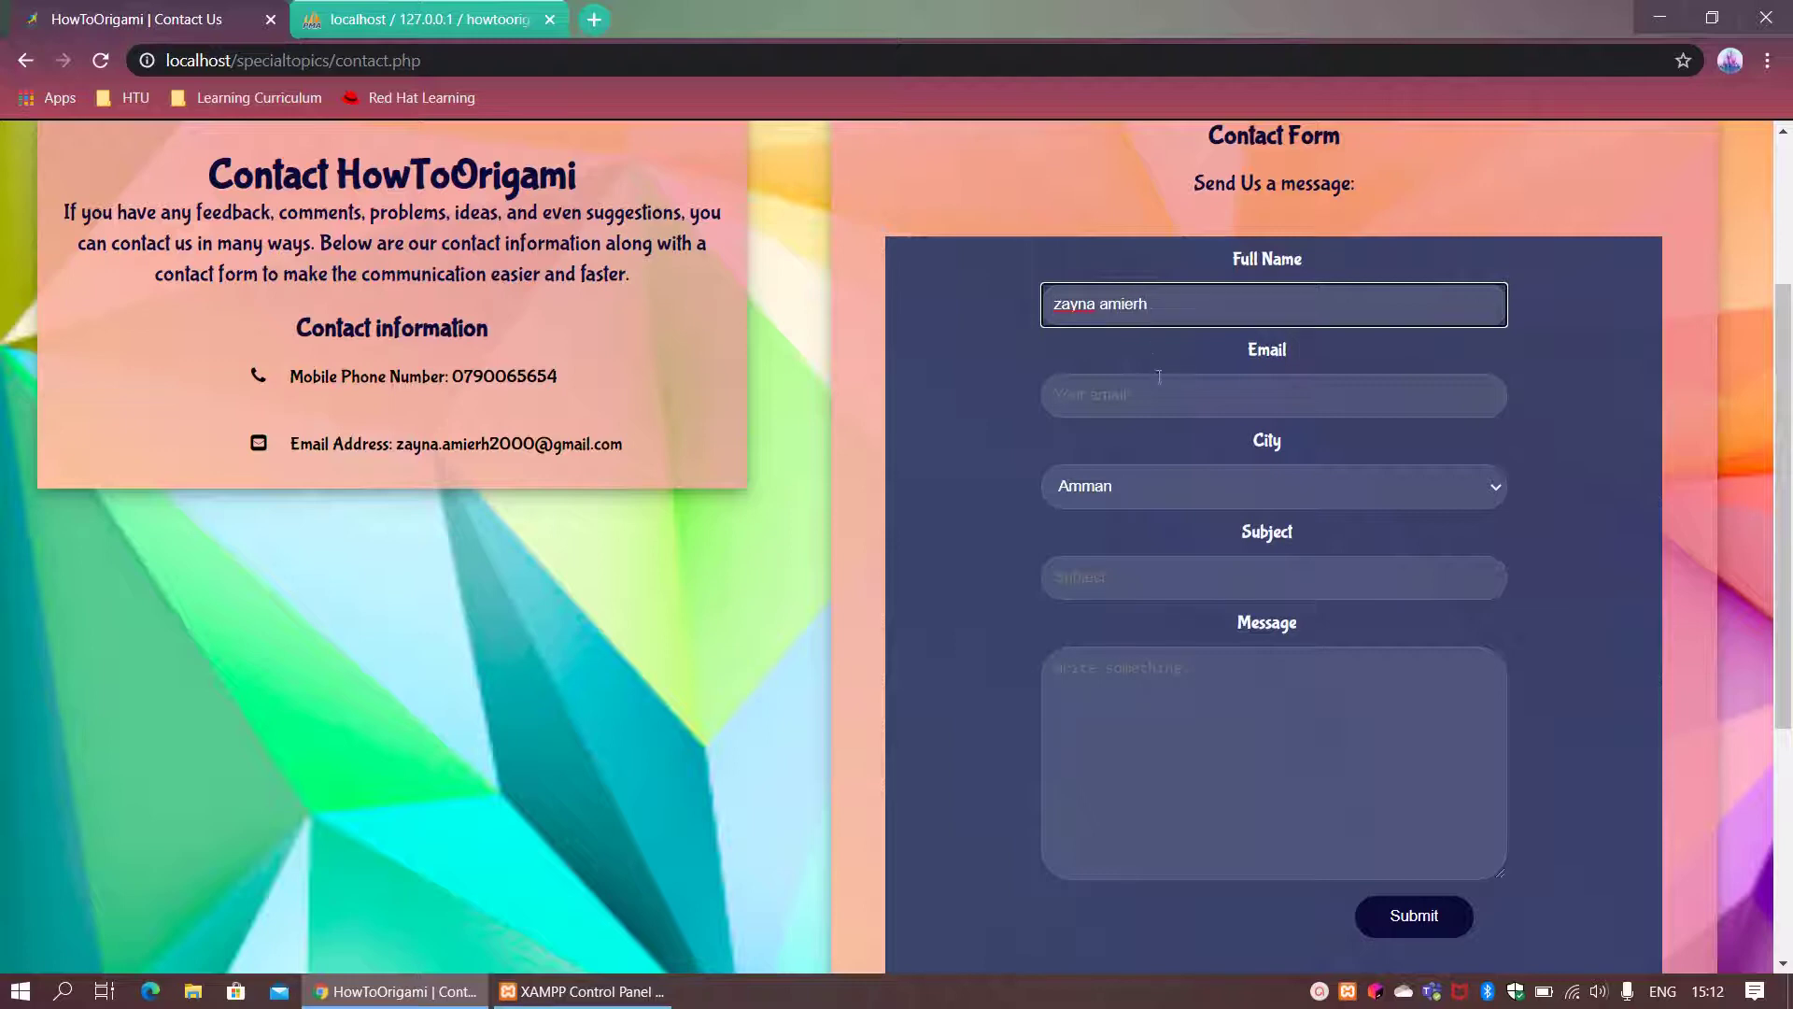
{"action": "left_click", "coordinate": [1160, 393]}
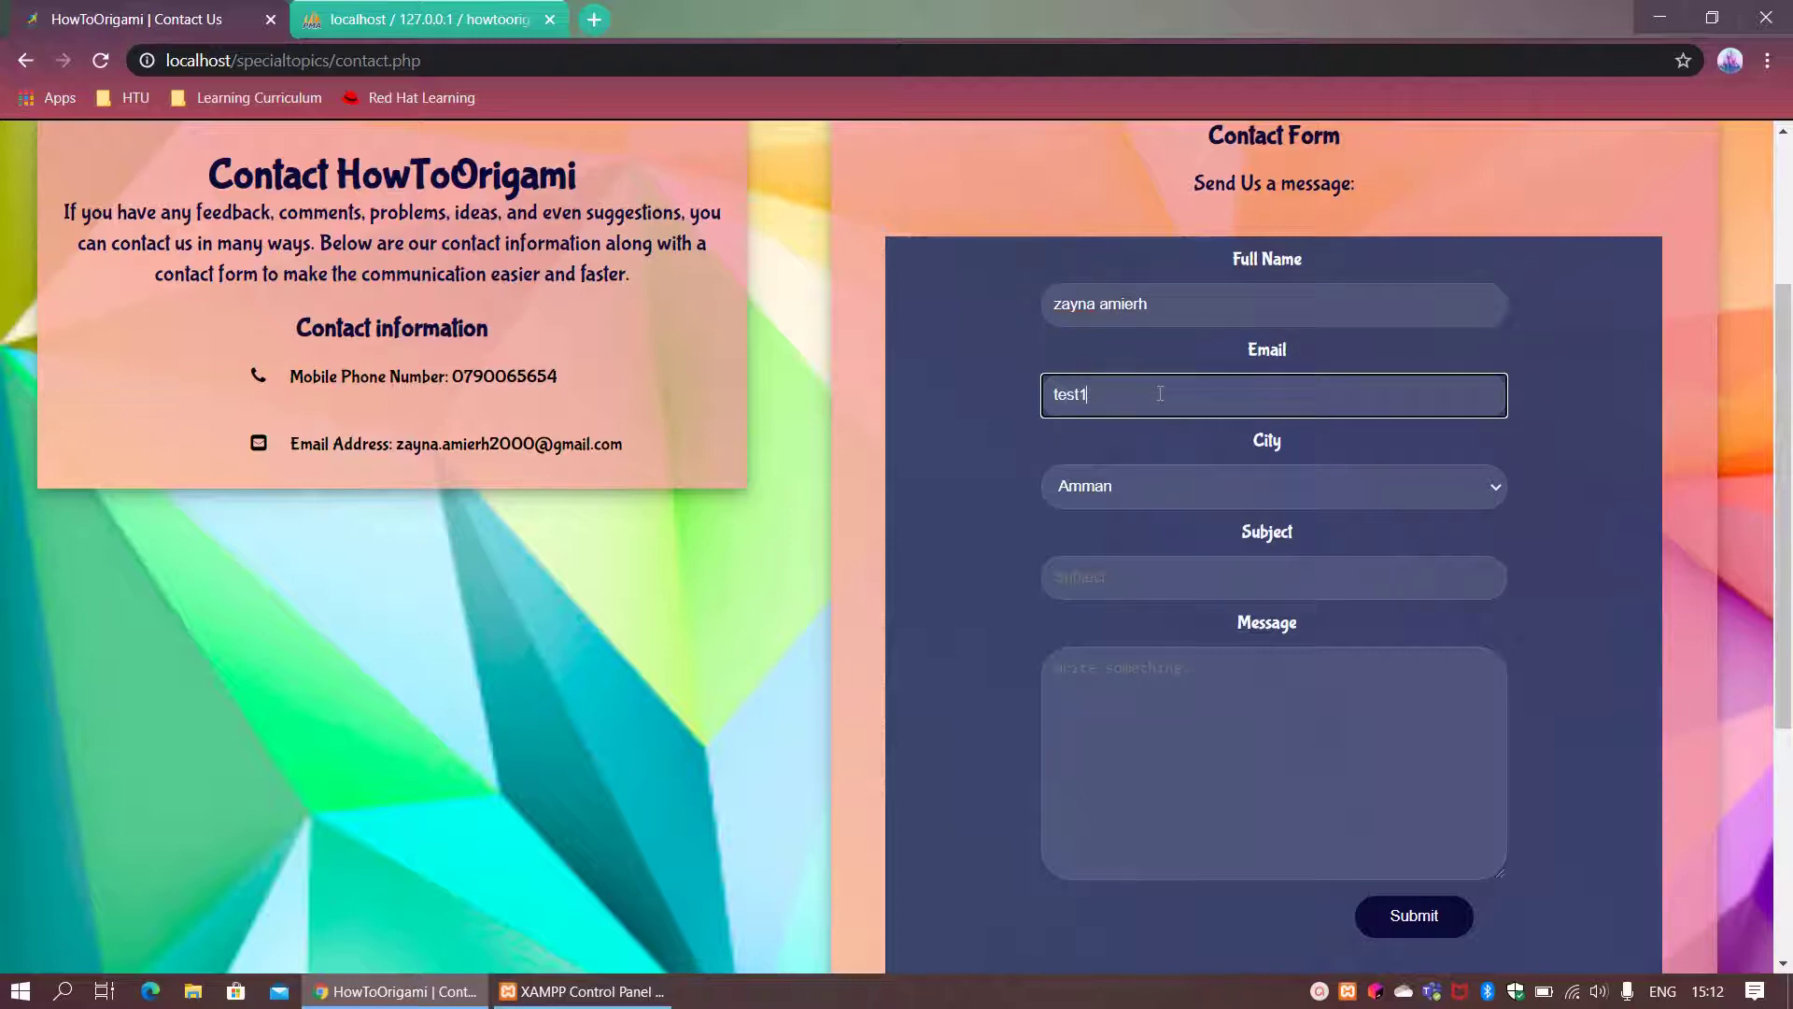
Step: Choose city Madaba, enter subject 'test' and a short message saying the website is fun
{"action": "left_click", "coordinate": [1117, 476]}
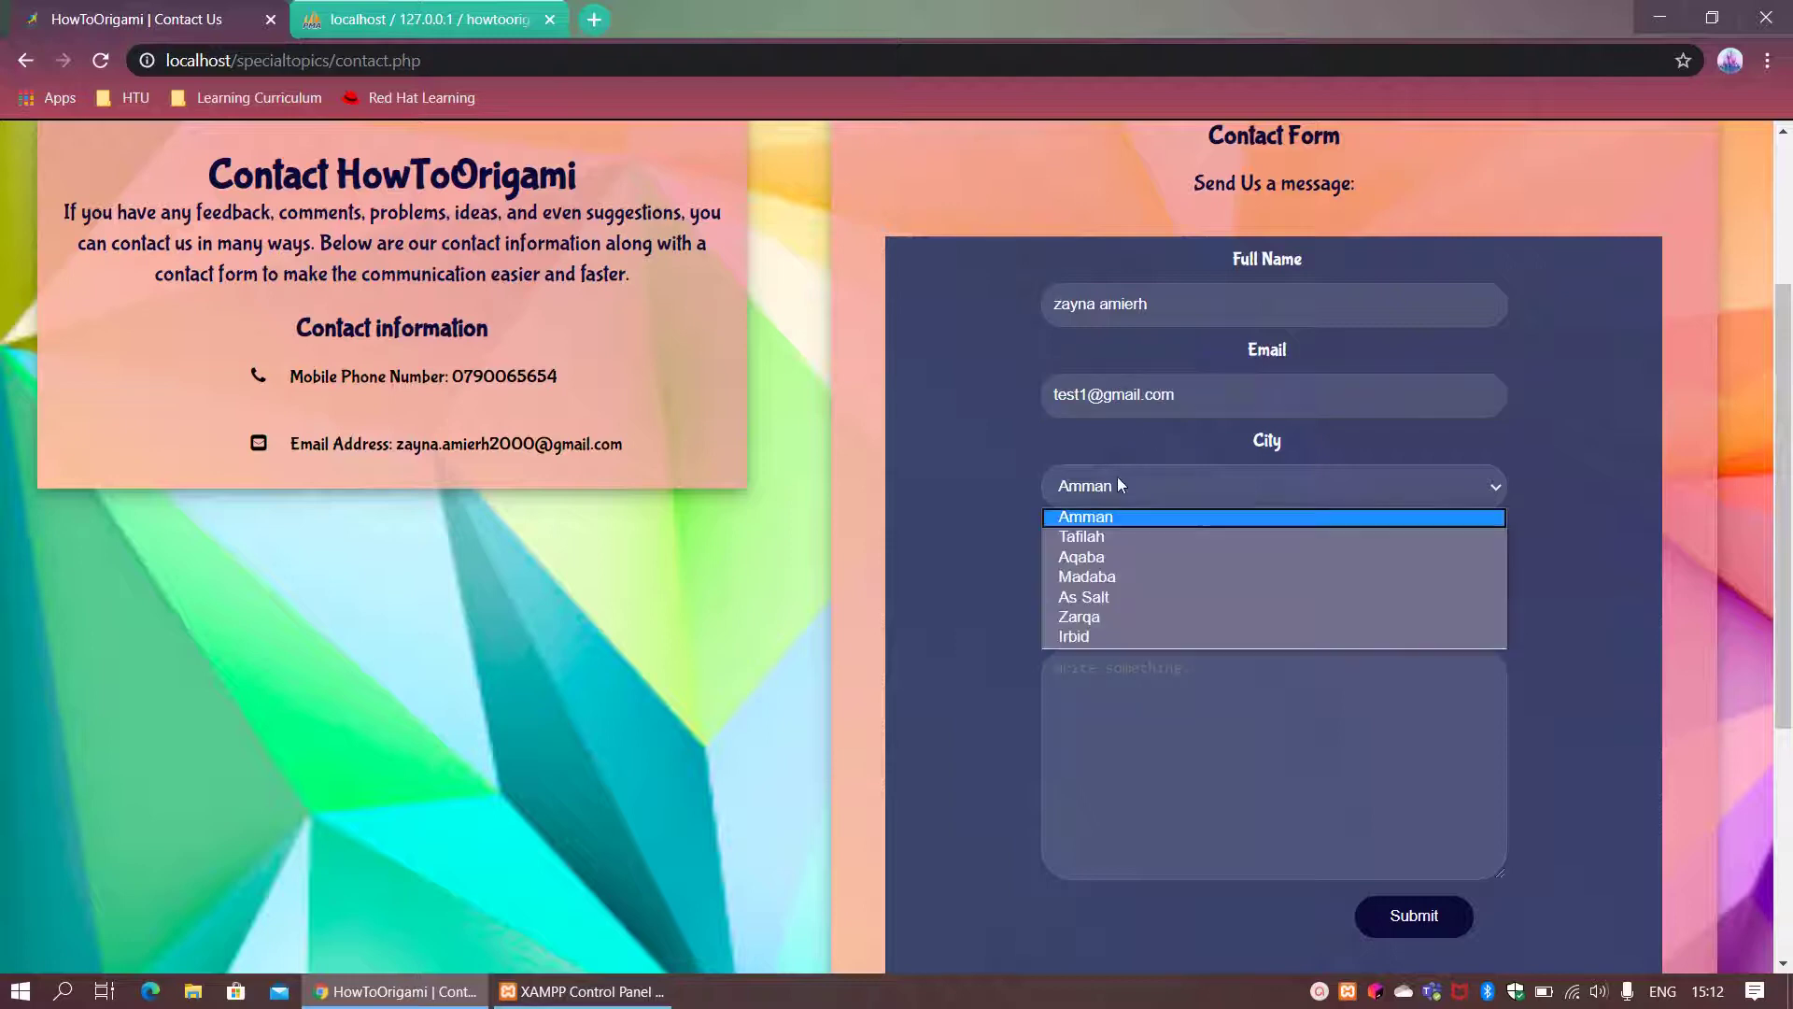
{"action": "left_click", "coordinate": [1091, 580]}
{"action": "left_click", "coordinate": [1091, 580]}
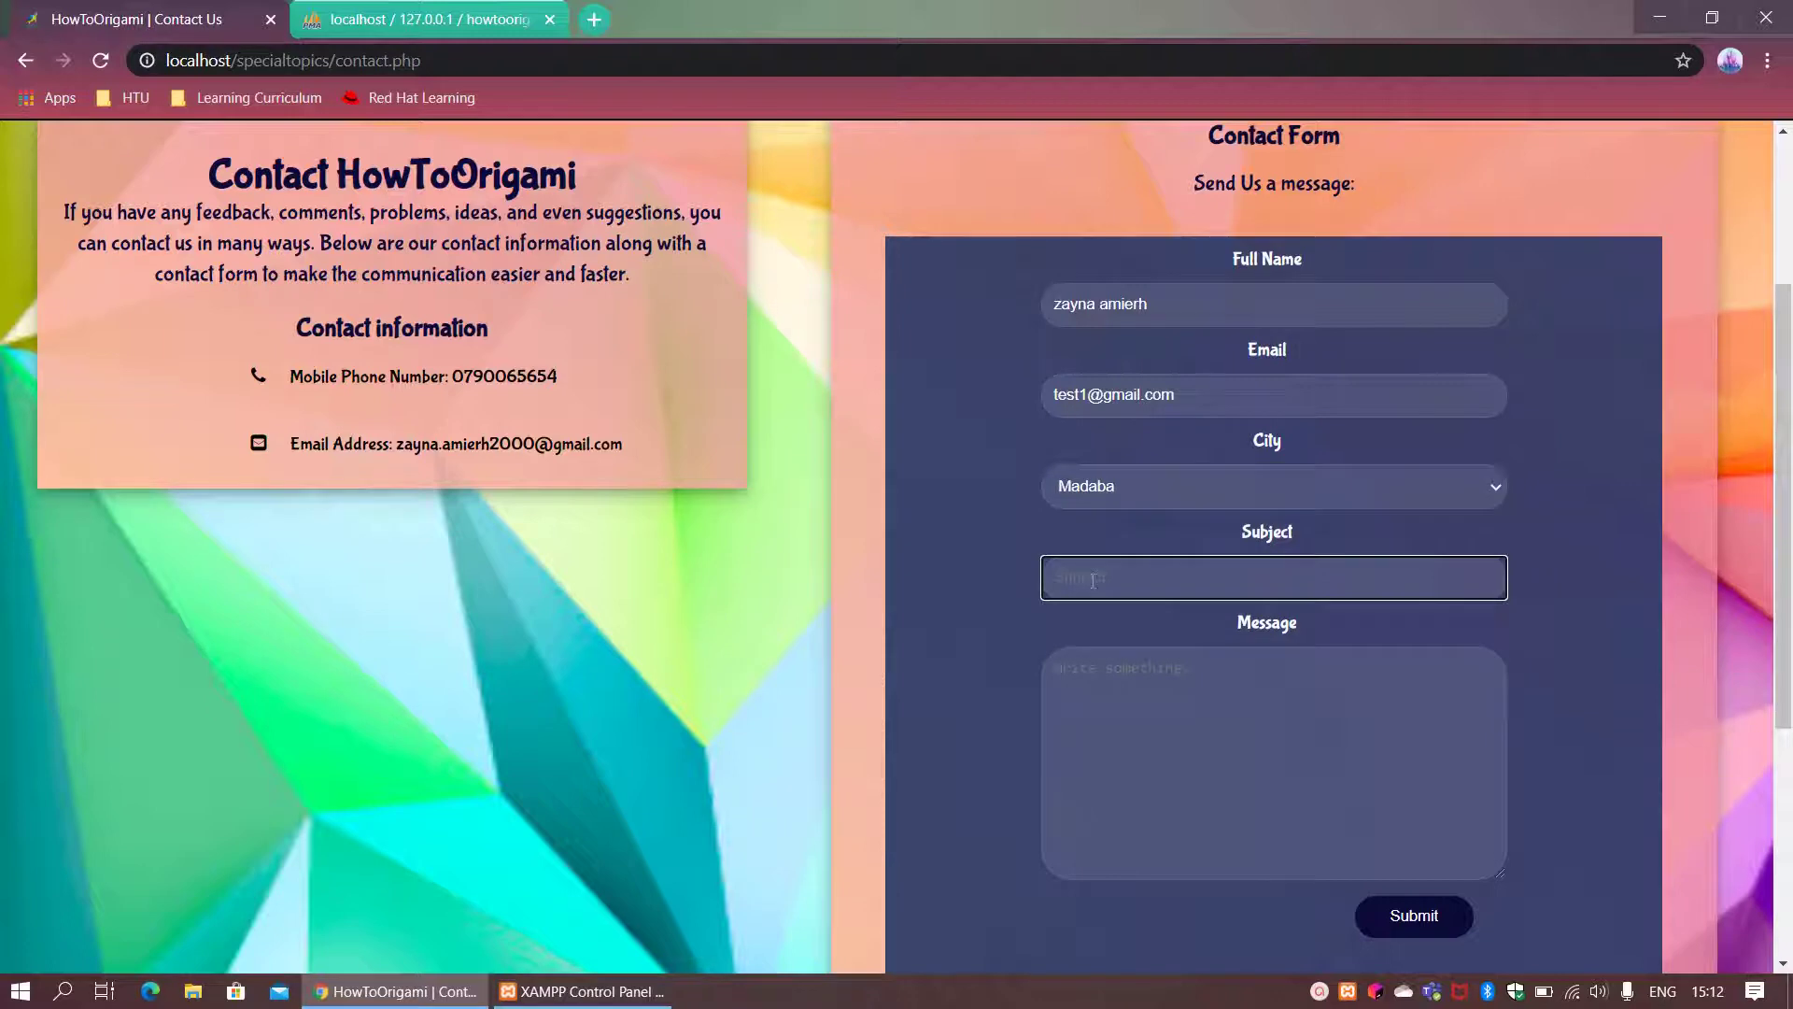
{"action": "type", "text": "test"}
{"action": "left_click", "coordinate": [1134, 756]}
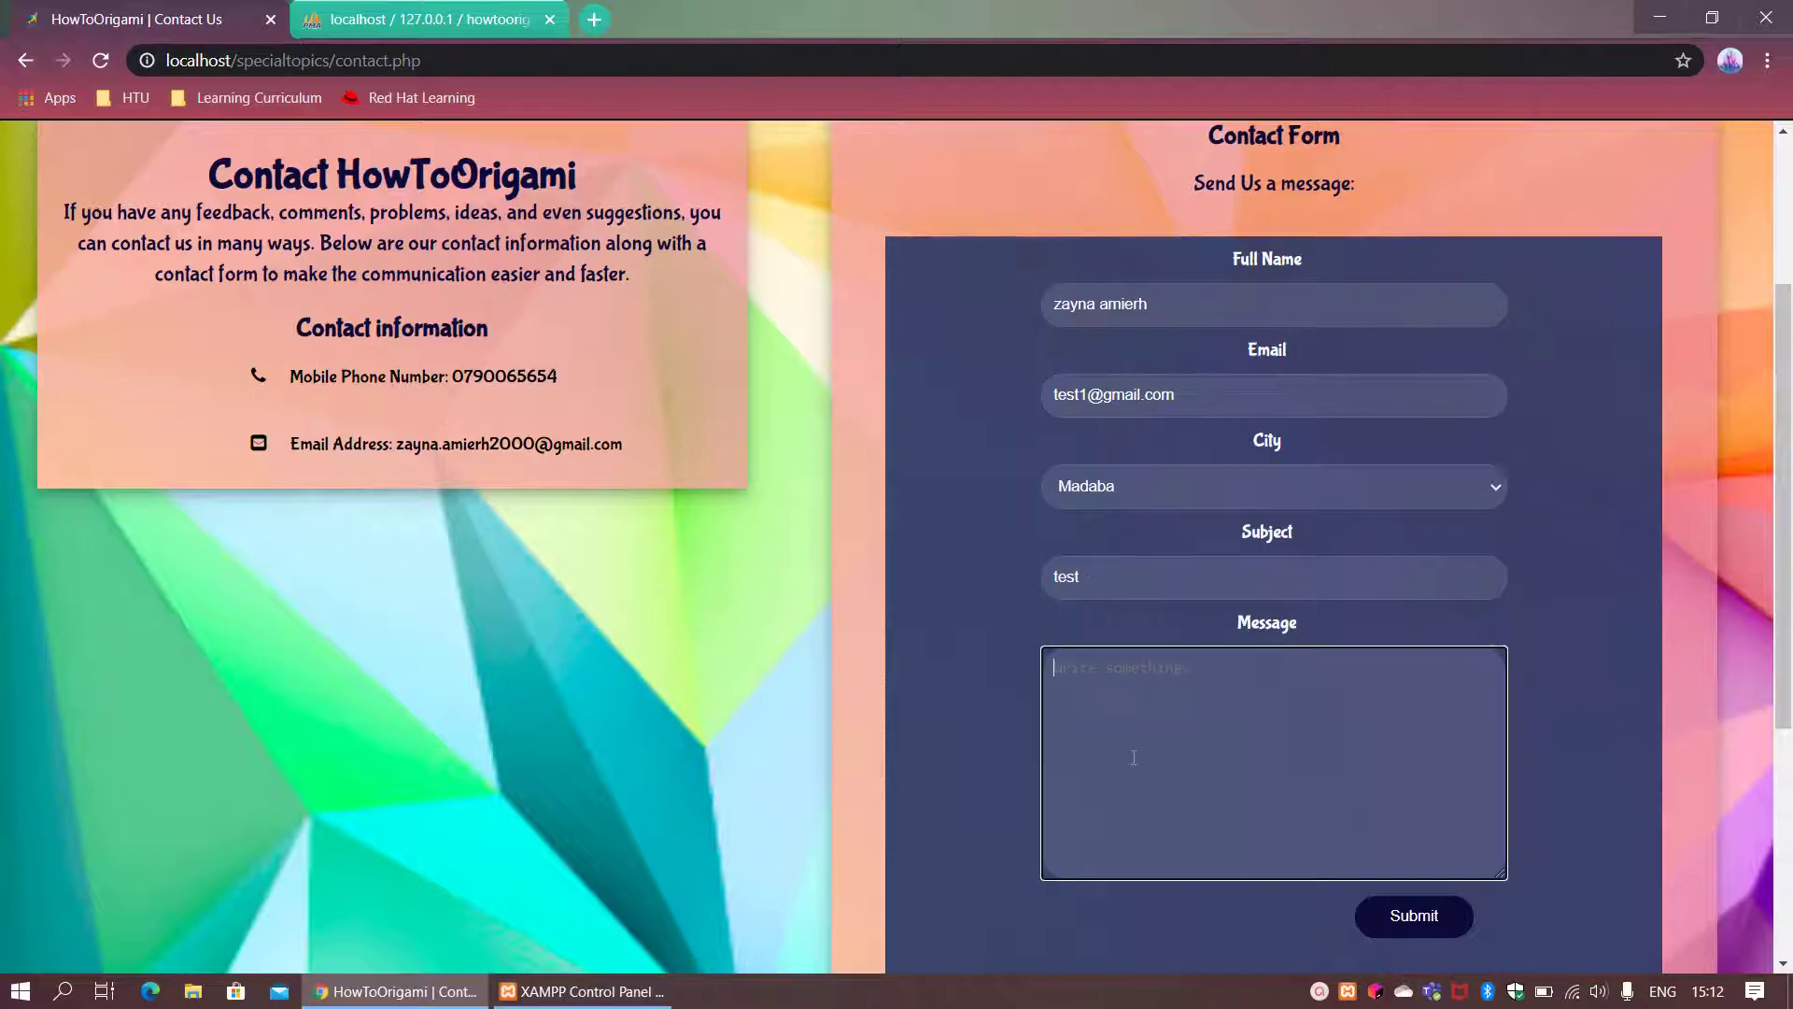
{"action": "type", "text": "Hello, my name is zayna "}
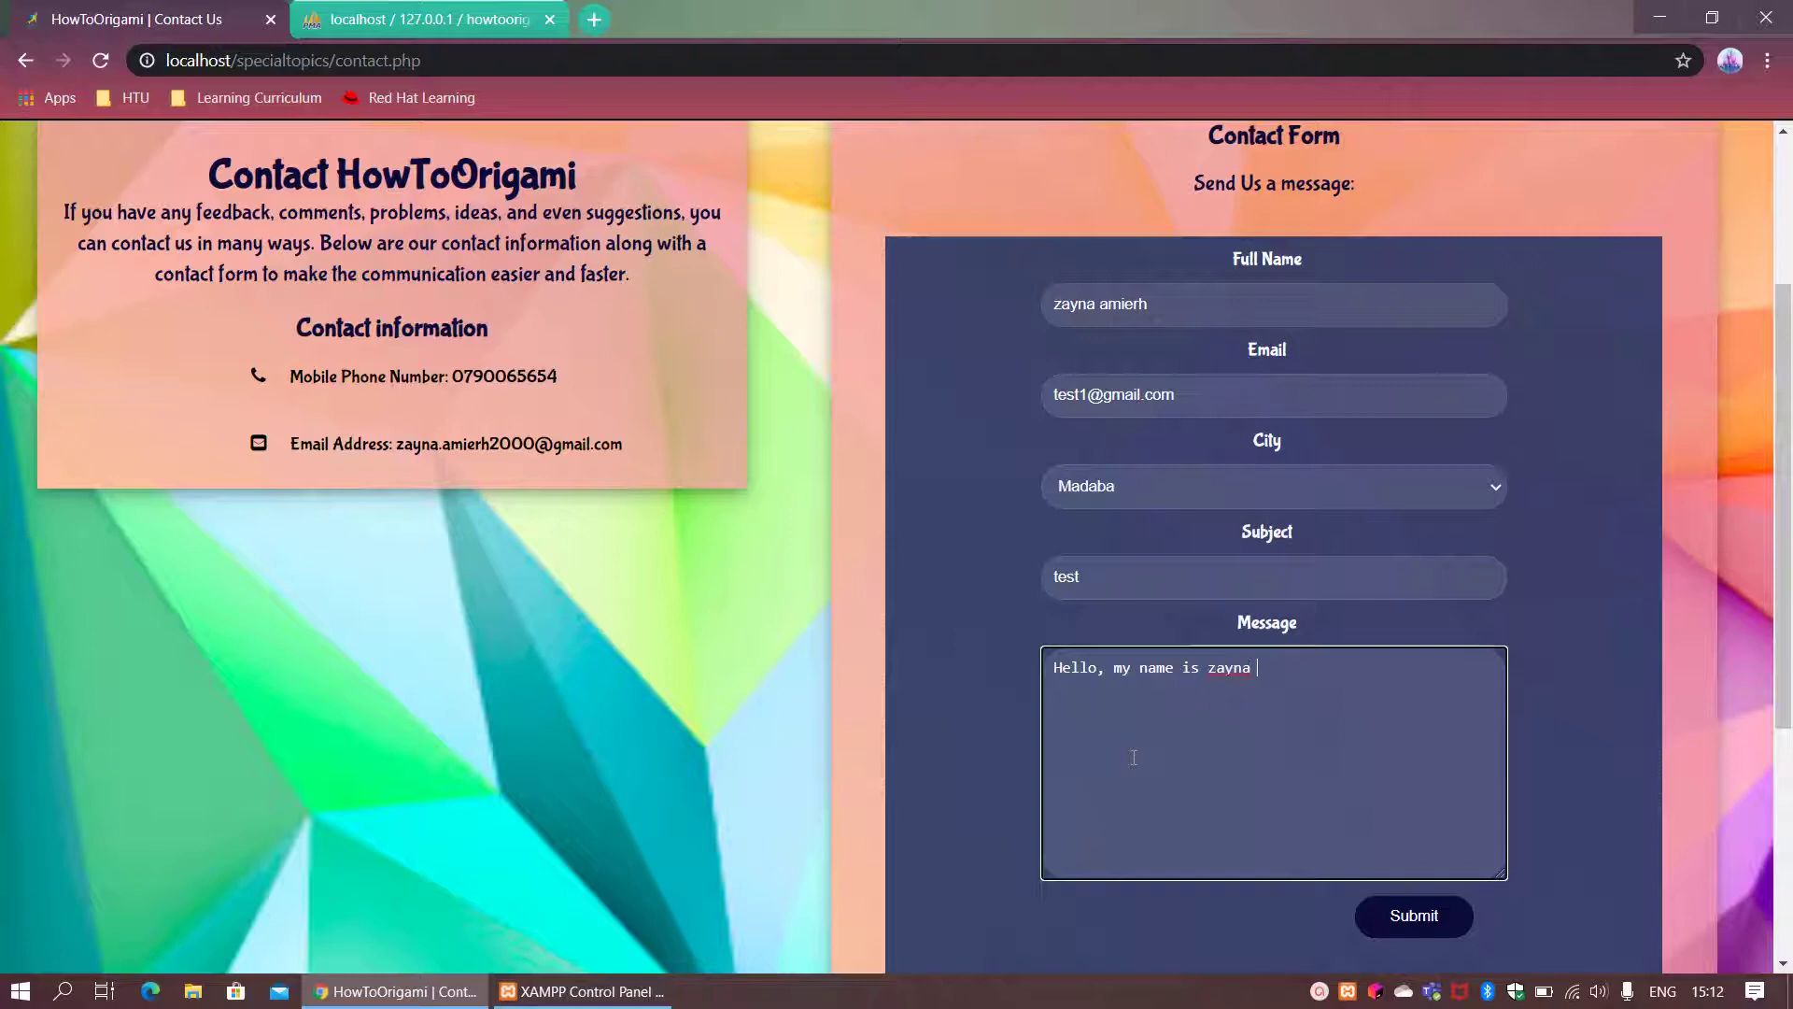
{"action": "type", "text": "and this website is fun!"}
{"action": "scroll", "coordinate": [1457, 794], "scroll_direction": "down", "scroll_amount": 2}
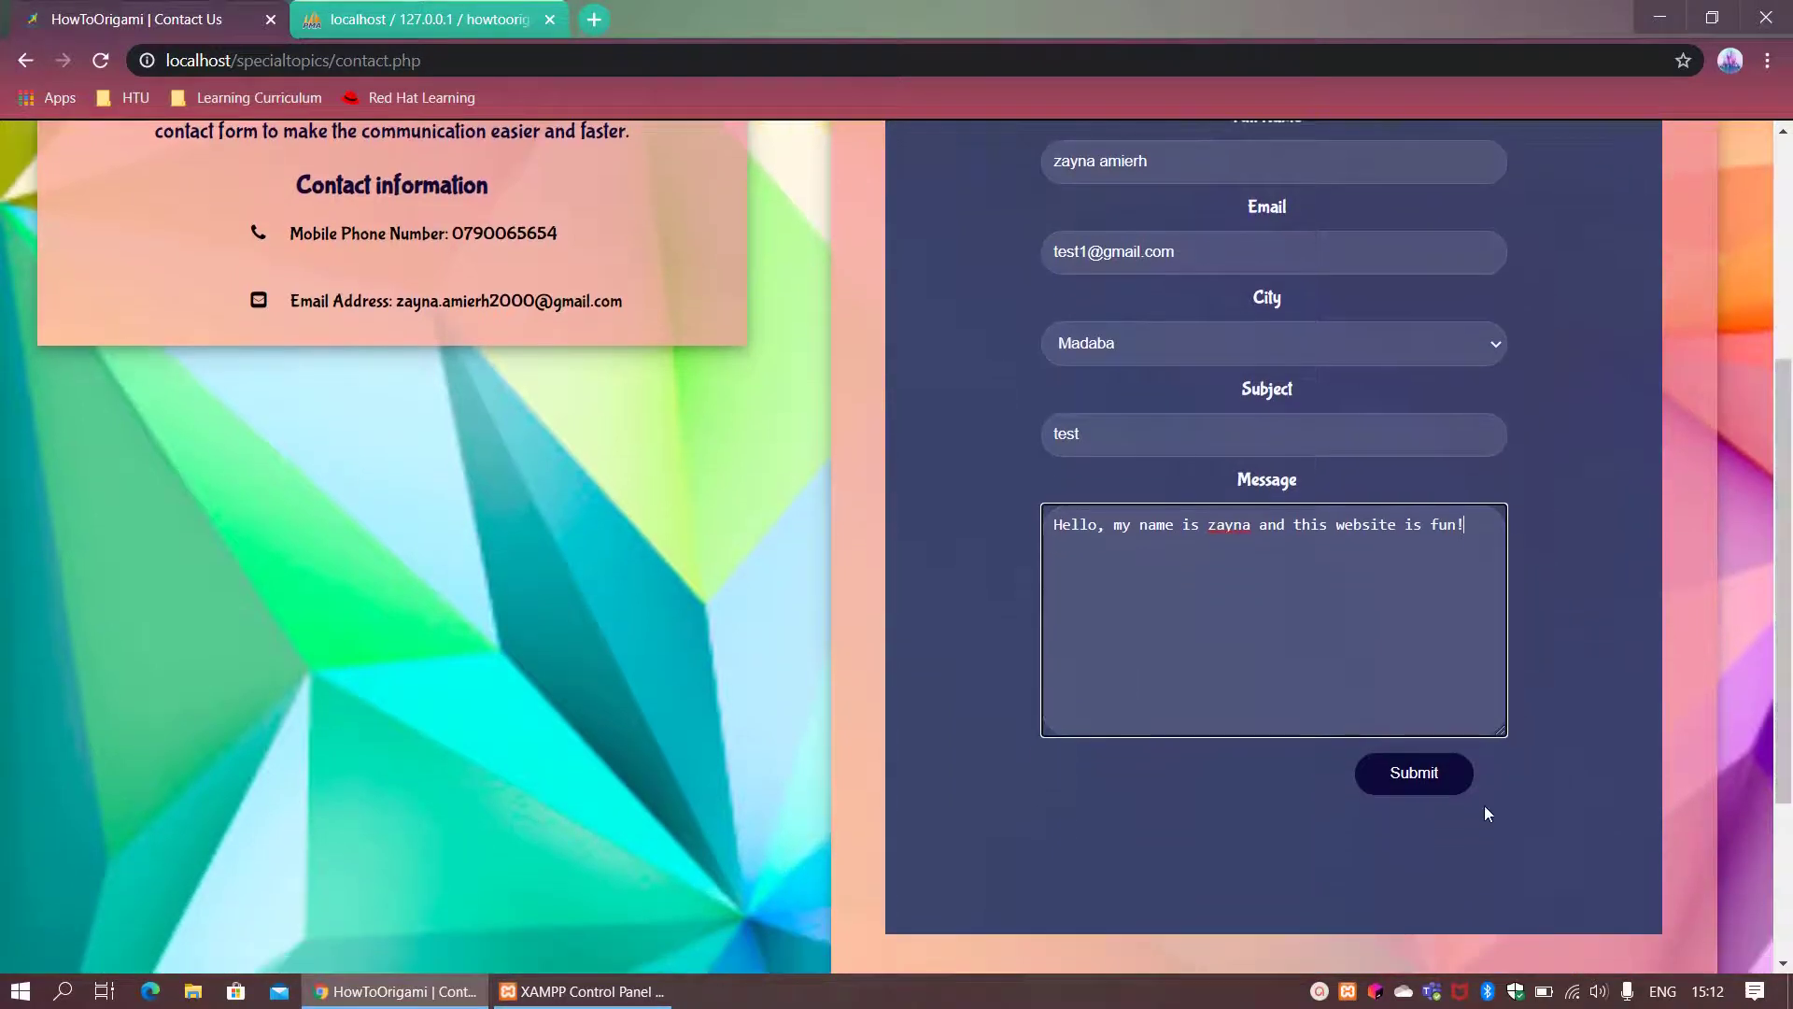
Step: Submit the contact form and acknowledge the localhost success alert
{"action": "left_click", "coordinate": [1432, 776]}
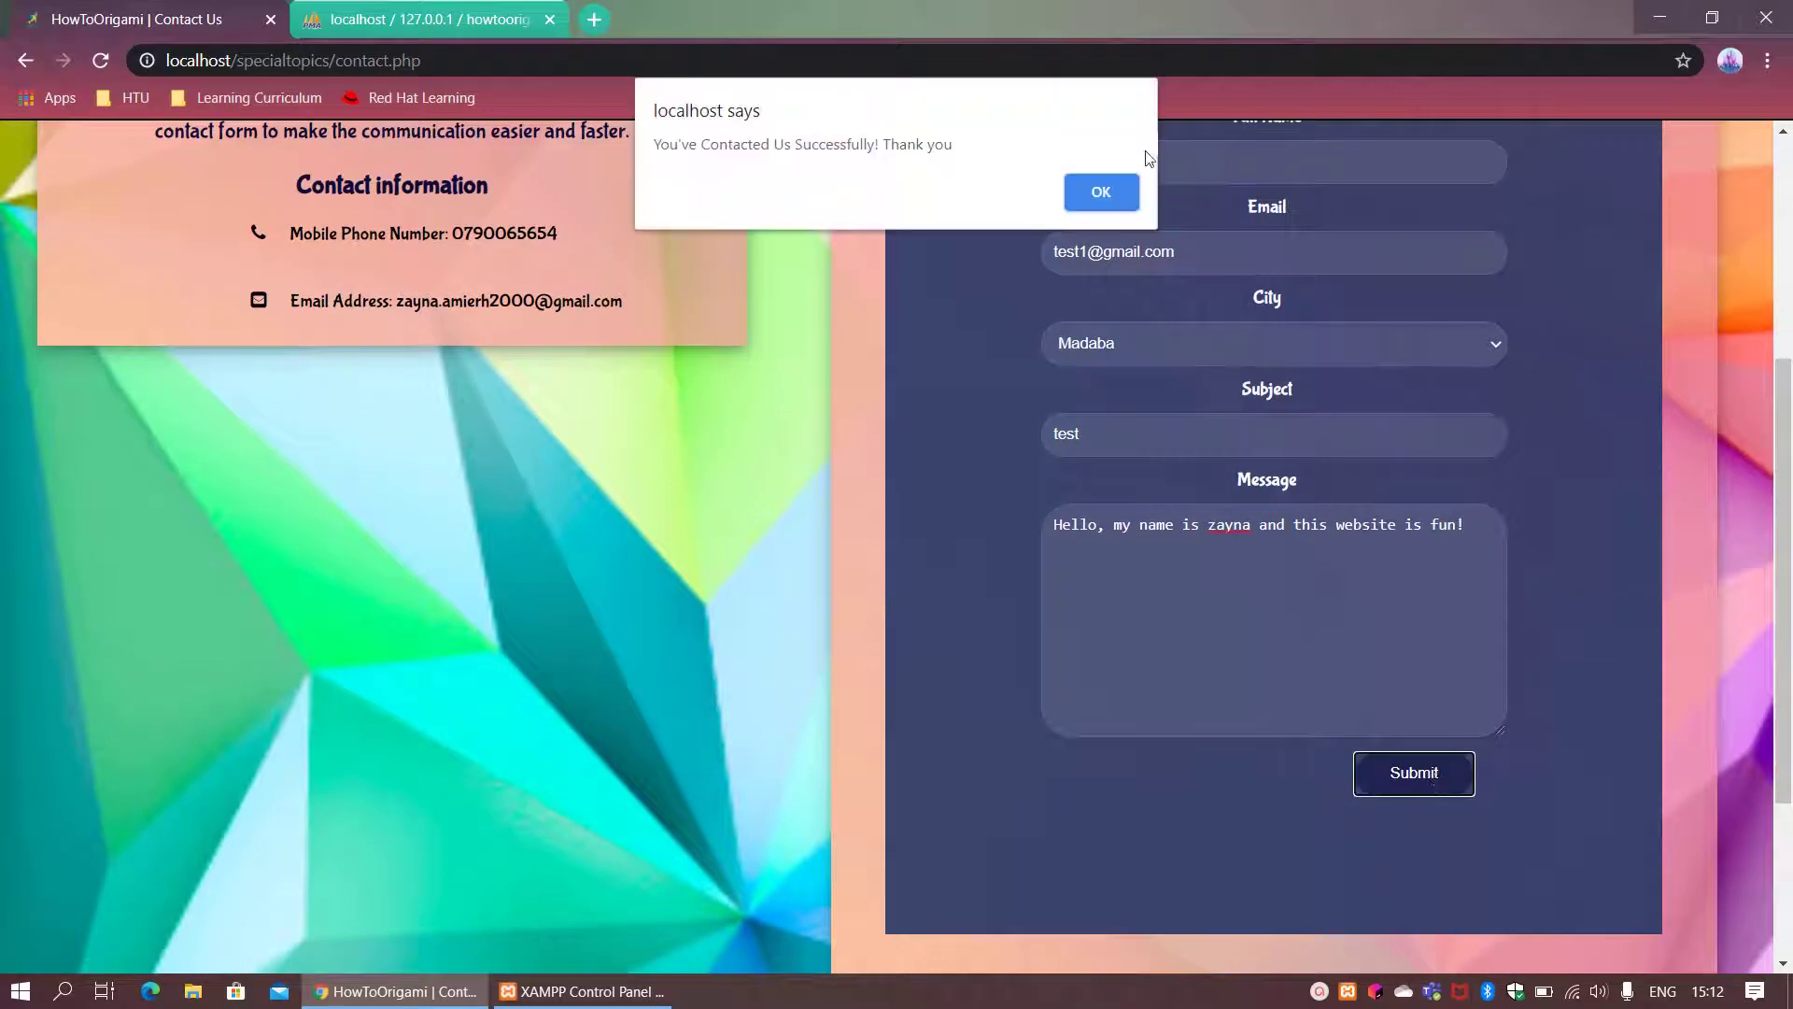
{"action": "left_click", "coordinate": [1117, 202]}
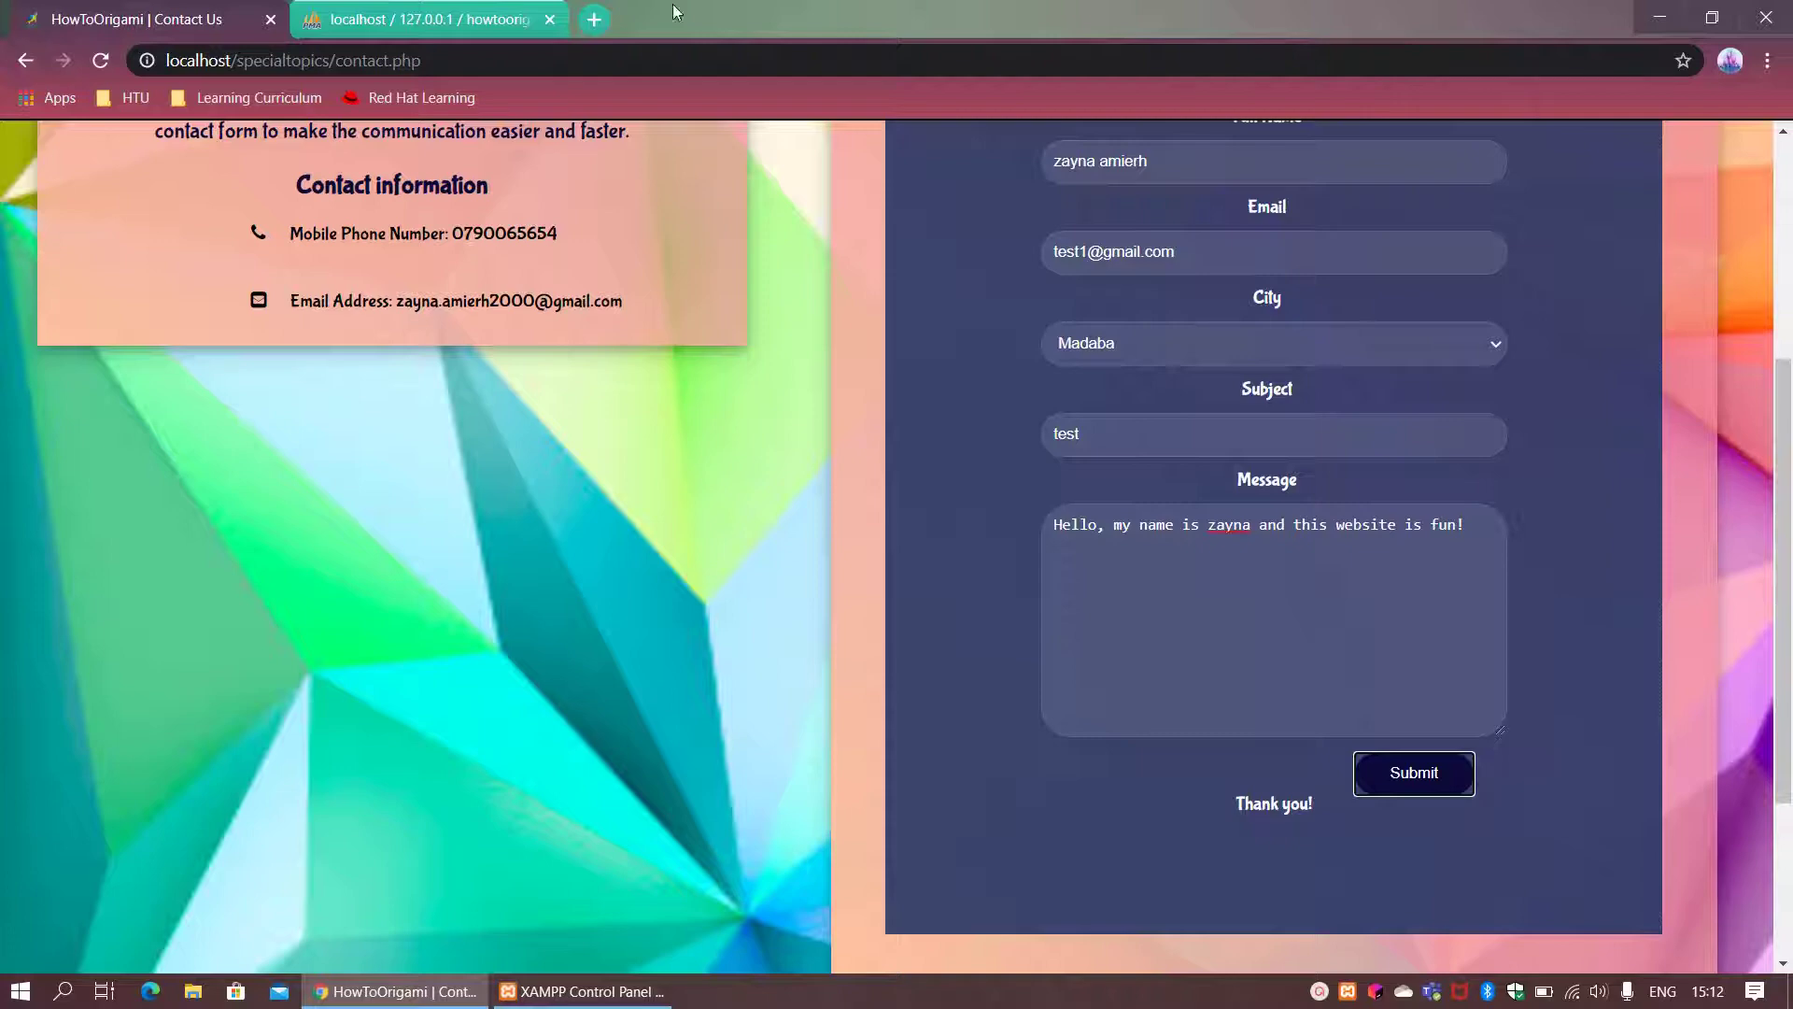
{"action": "left_click", "coordinate": [345, 17]}
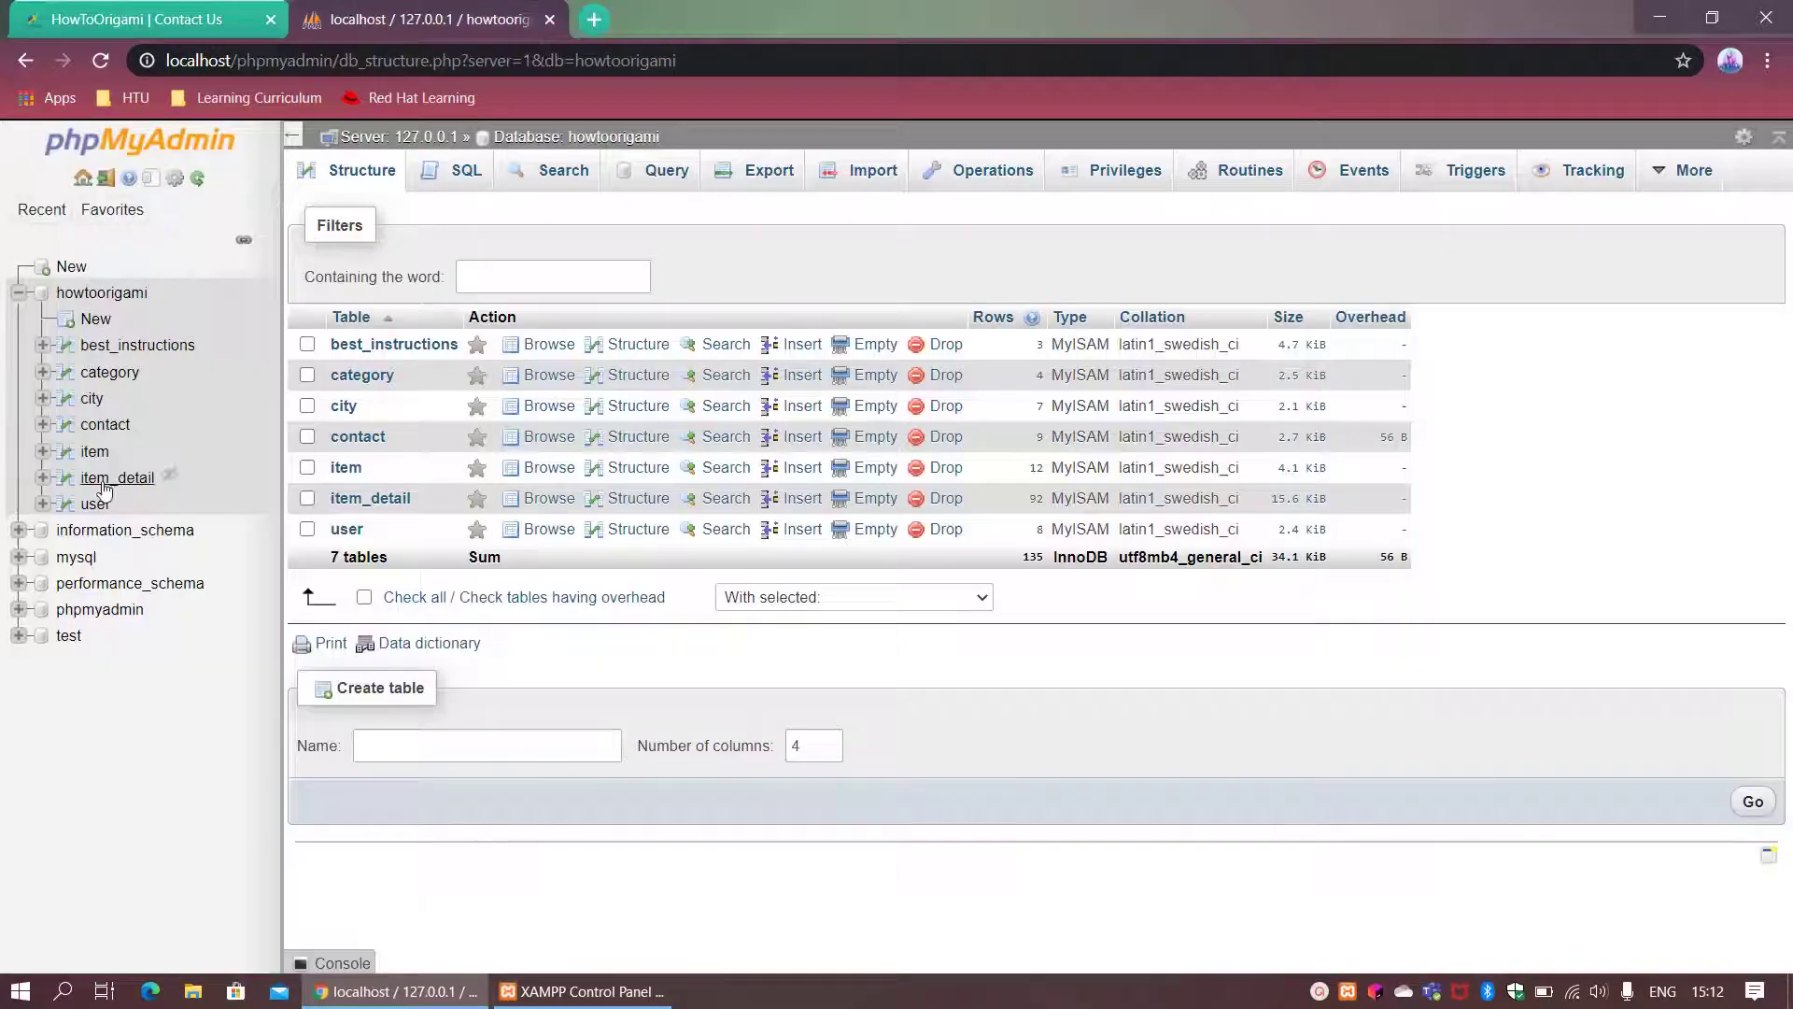
{"action": "left_click", "coordinate": [104, 433]}
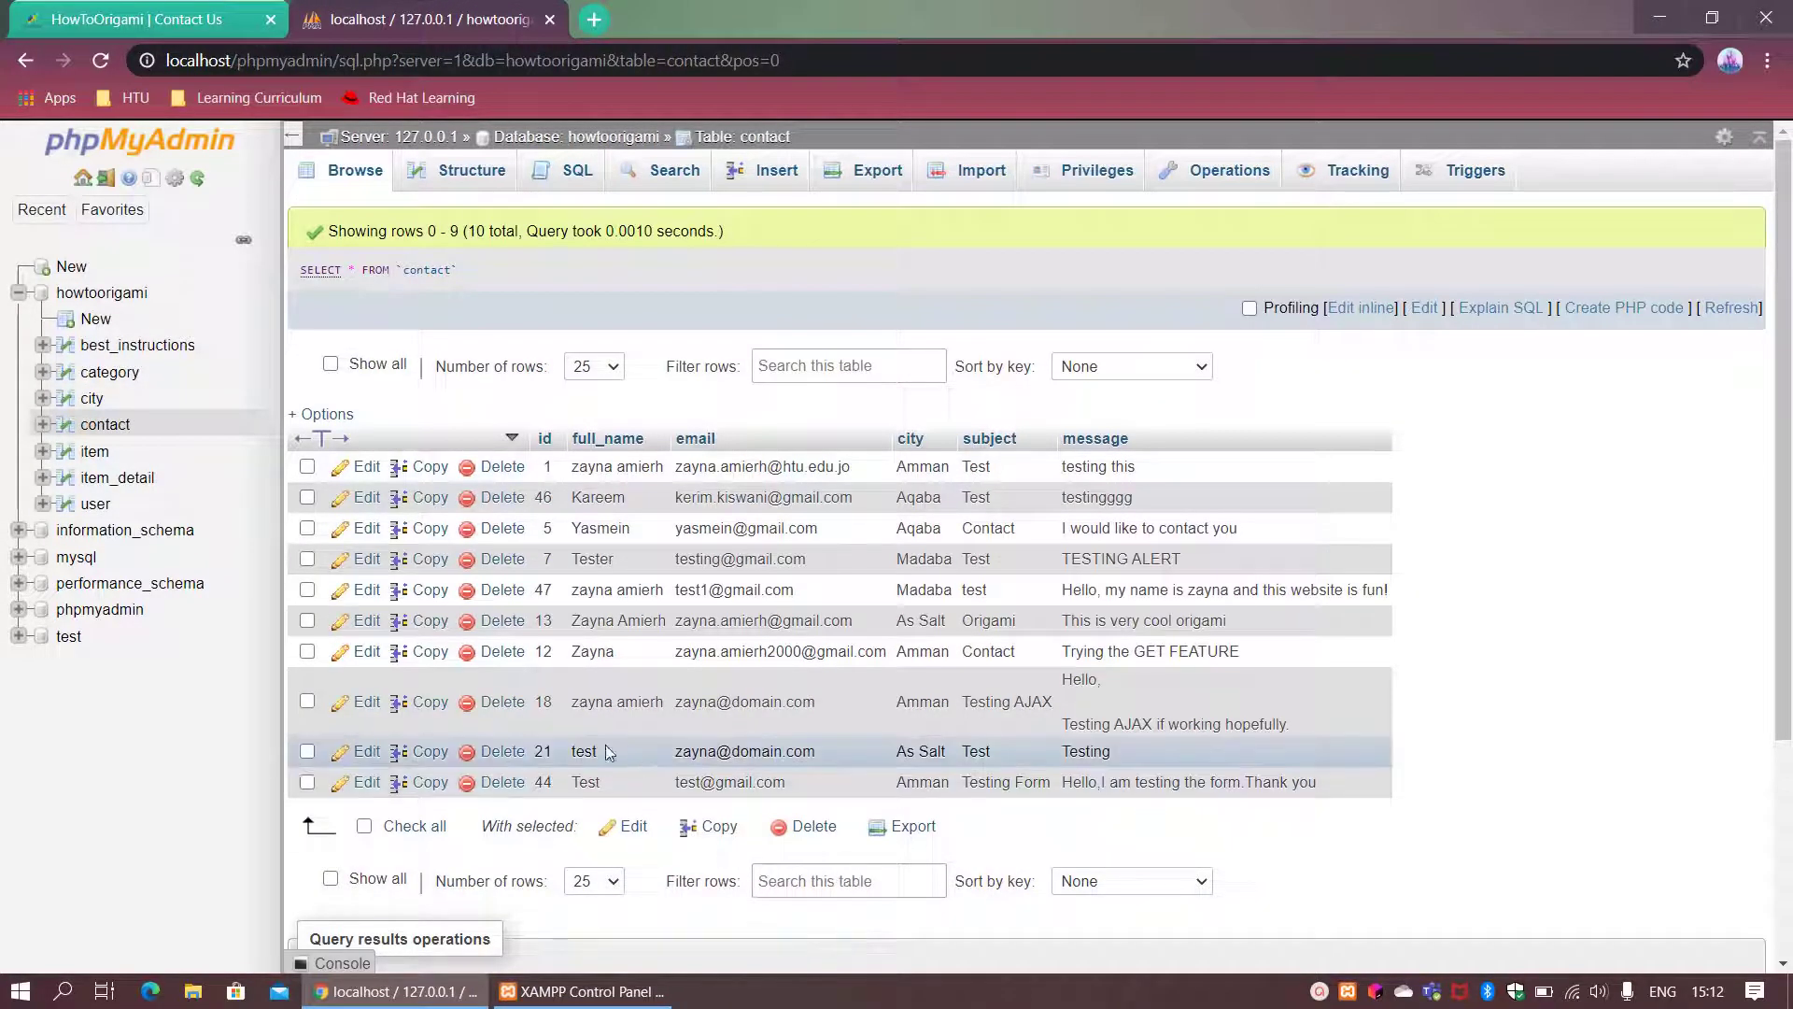
{"action": "left_click", "coordinate": [161, 9]}
{"action": "scroll", "coordinate": [1789, 737], "scroll_direction": "up", "scroll_amount": 2}
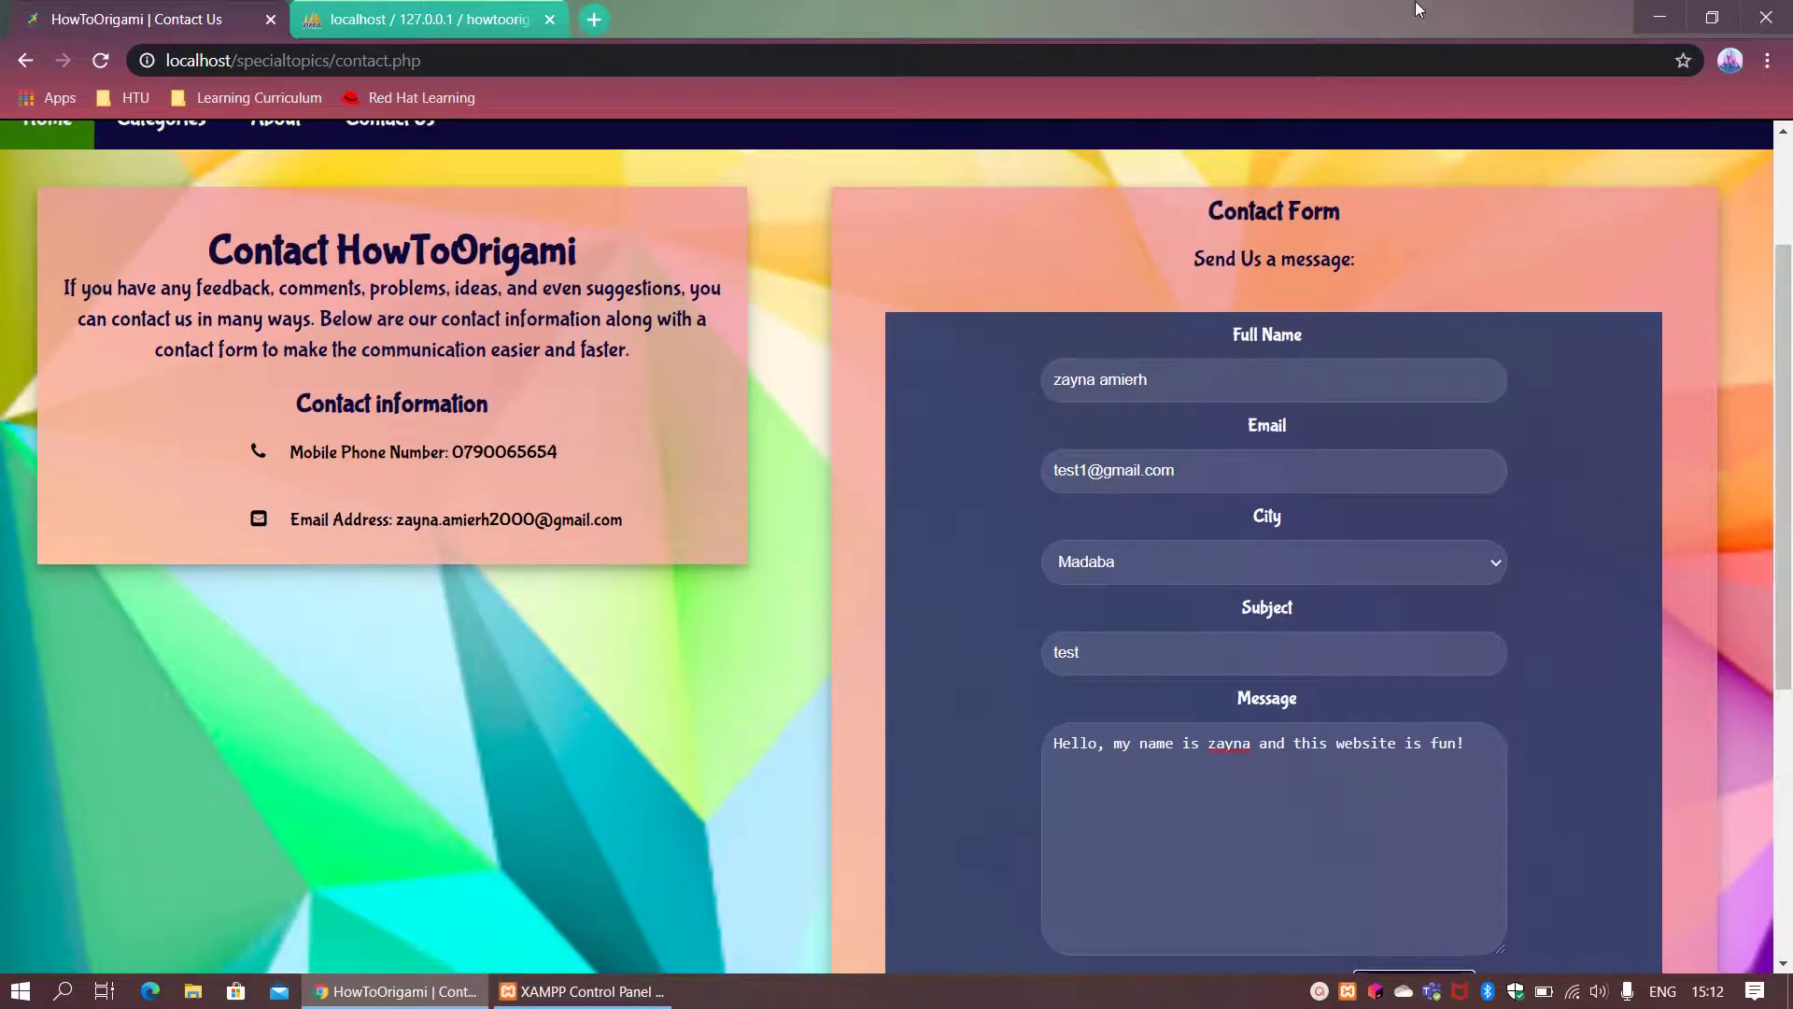
{"action": "left_click_drag", "start_coordinate": [1417, 9], "coordinate": [1004, 93]}
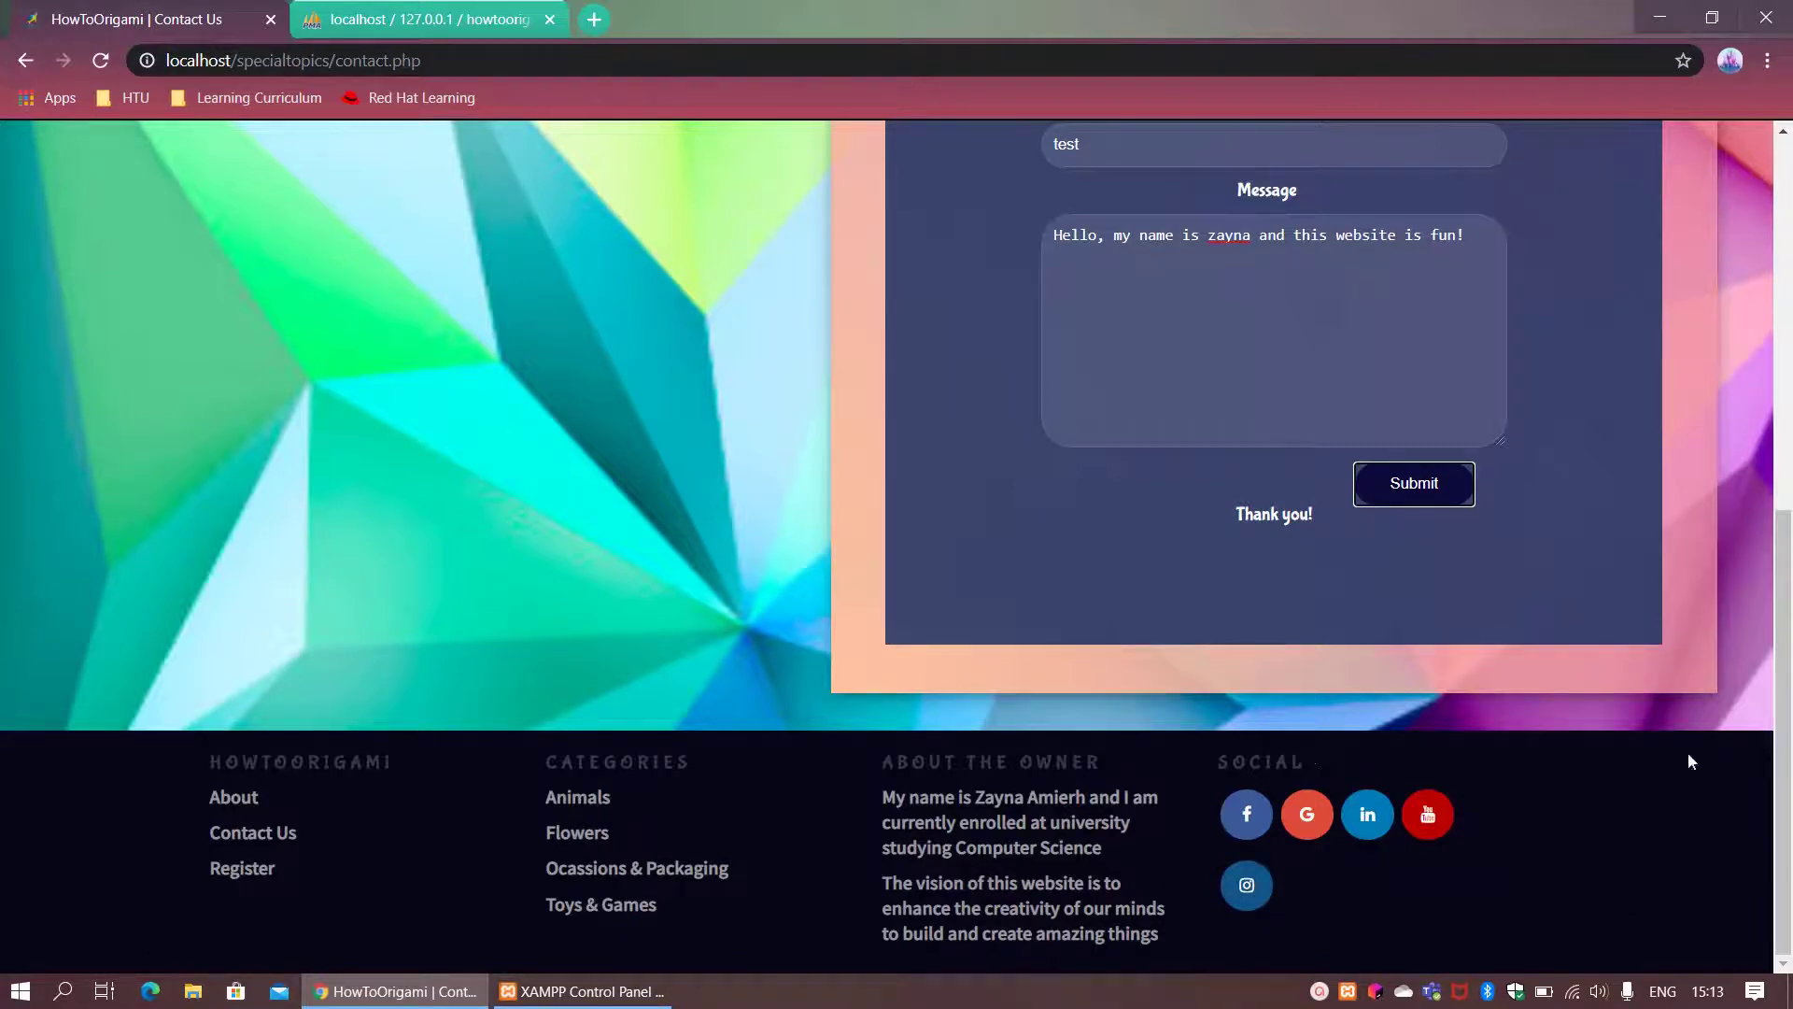
{"action": "left_click_drag", "start_coordinate": [1787, 724], "coordinate": [1787, 351]}
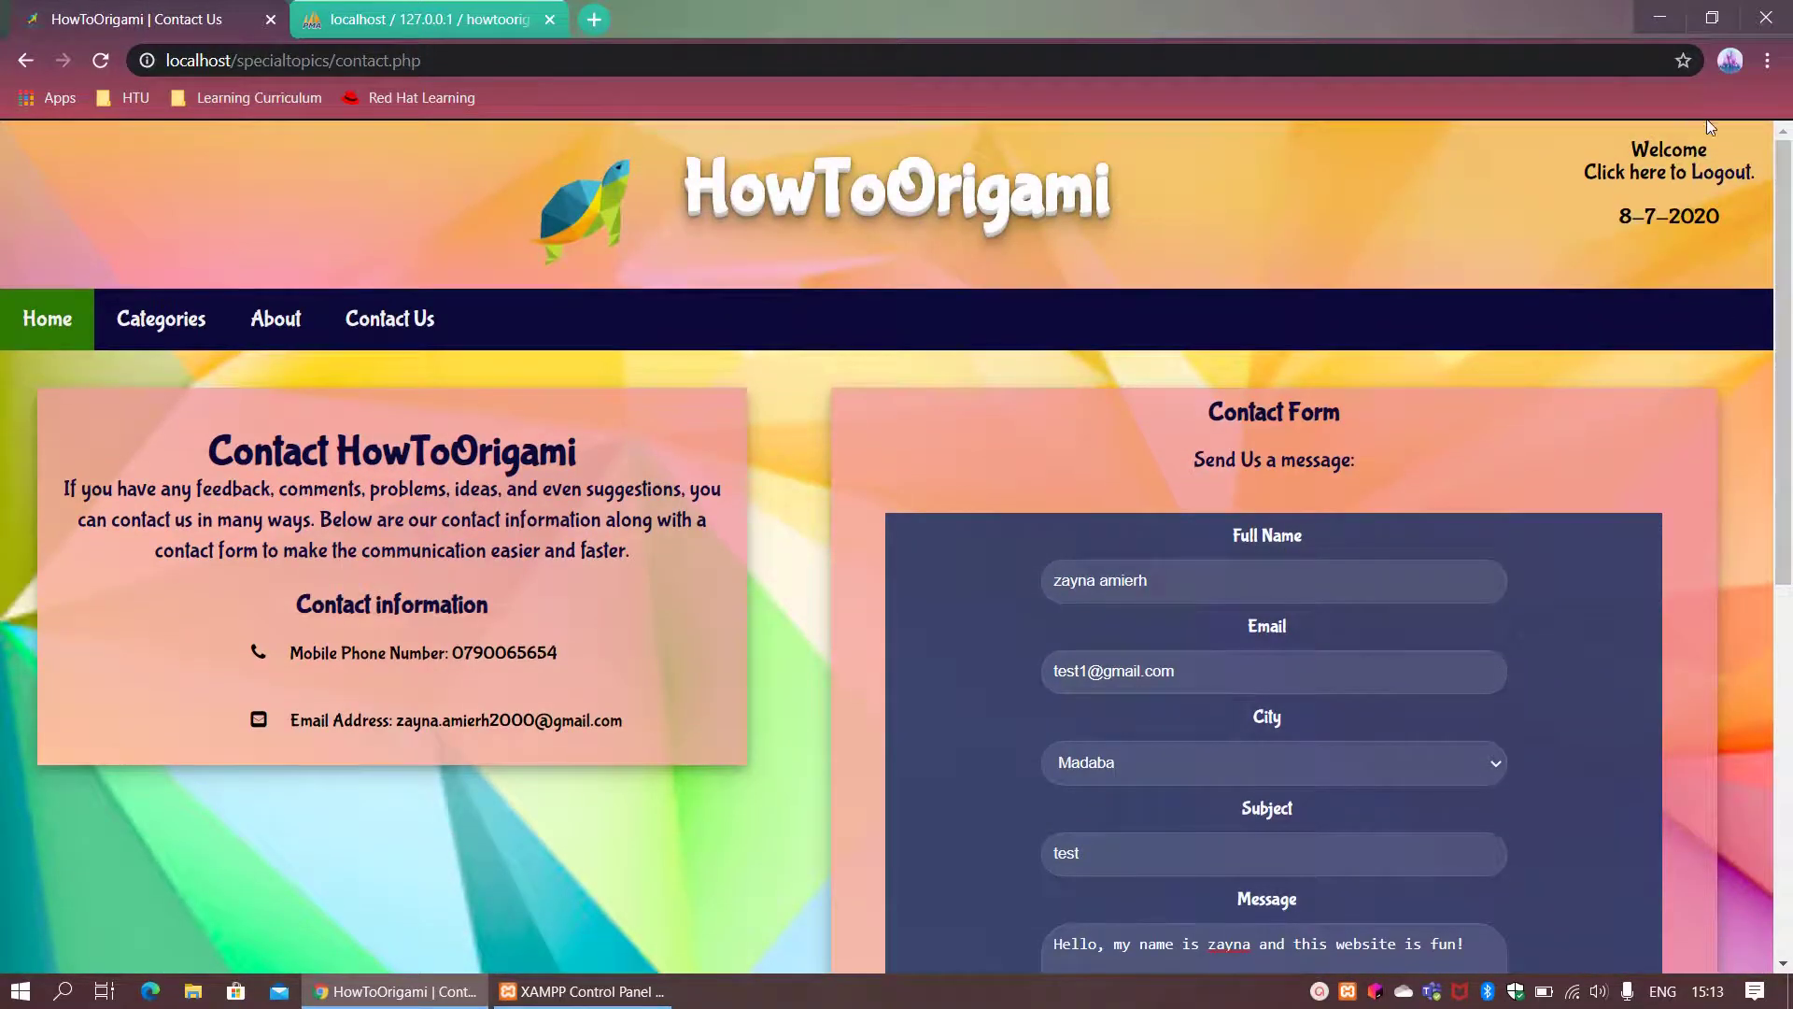
Step: Log out via the header link and scroll down to the empty Sign In form
{"action": "left_click", "coordinate": [1727, 178]}
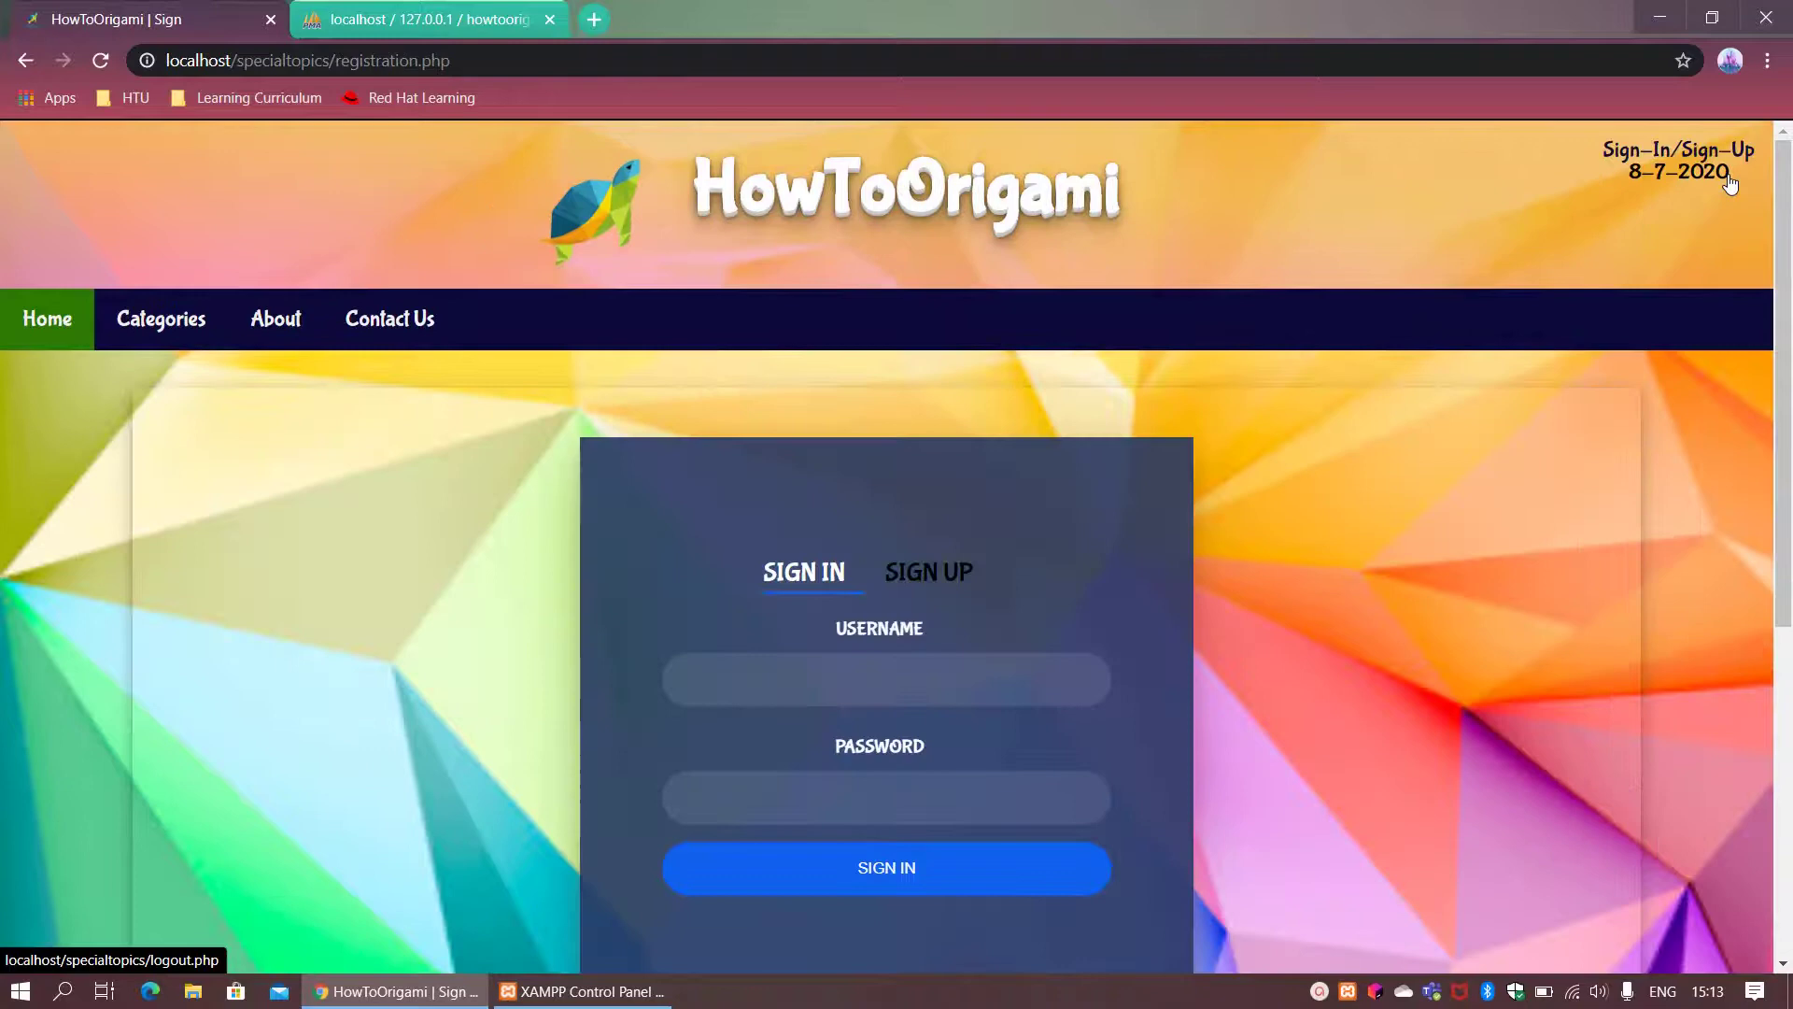
{"action": "left_click_drag", "start_coordinate": [1783, 203], "coordinate": [1790, 248]}
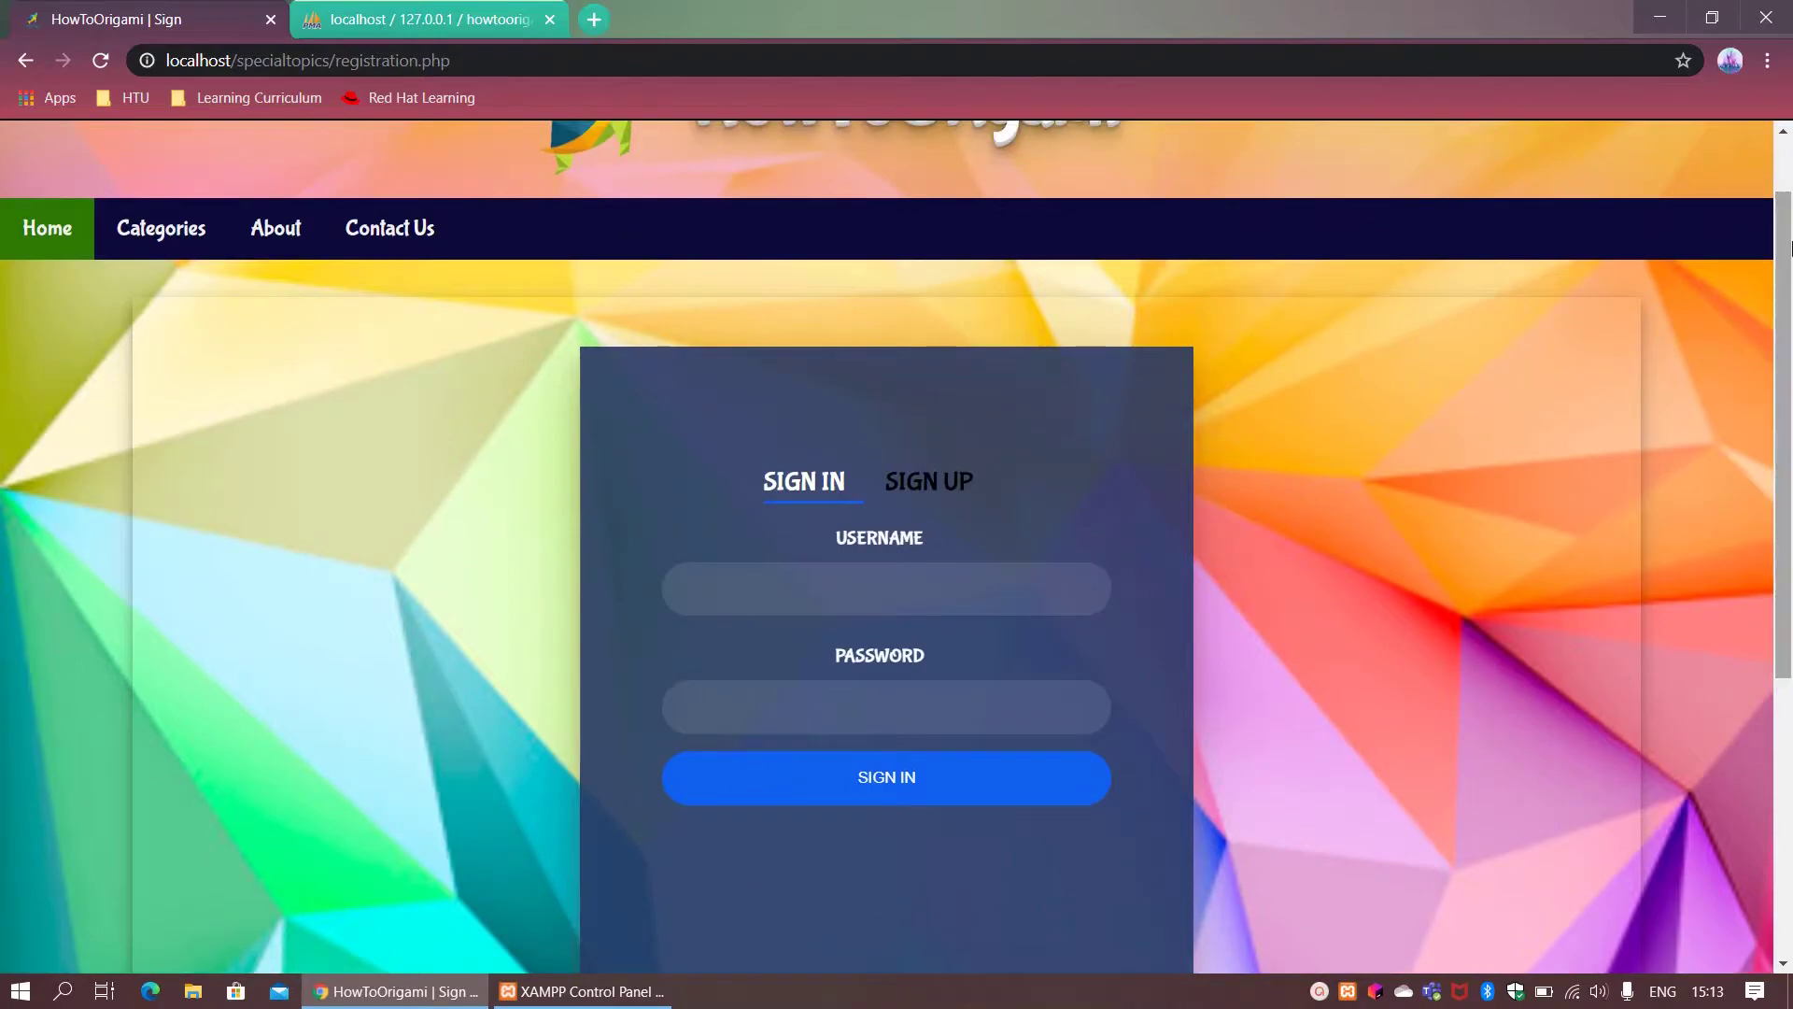